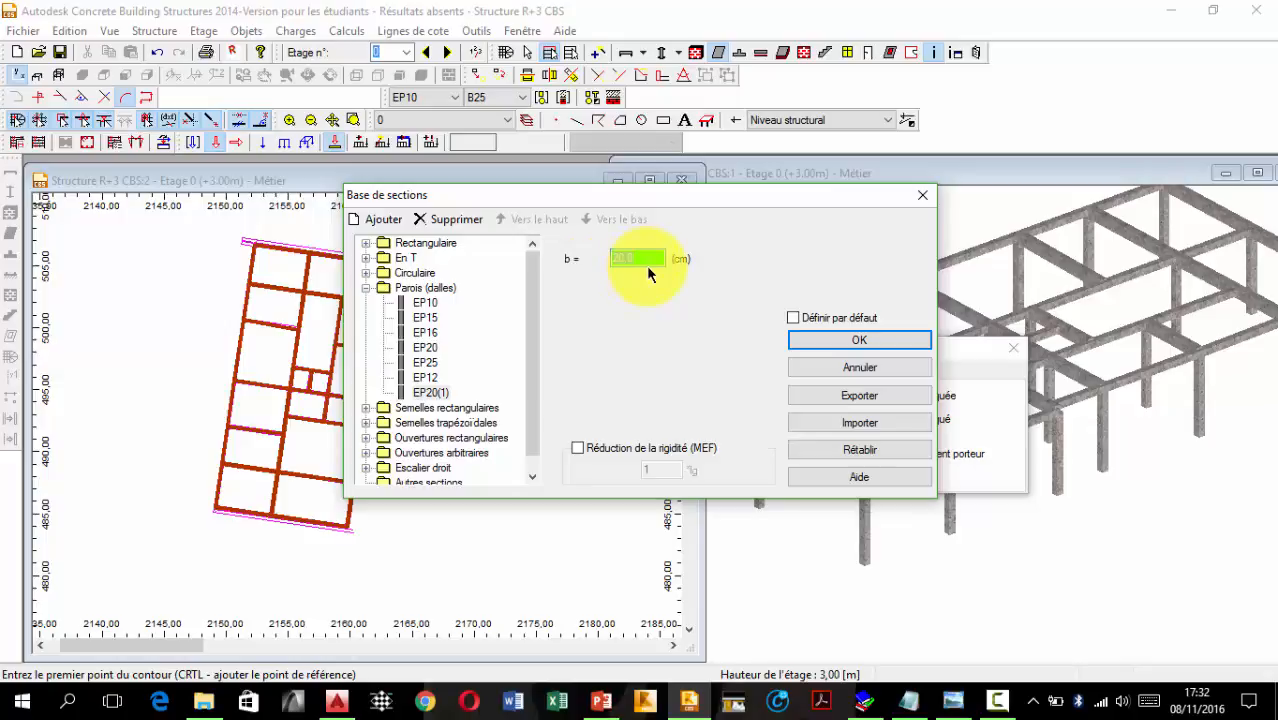
Set the new slab section's thickness to 15 cm and add another section to the slab group.
type("15")
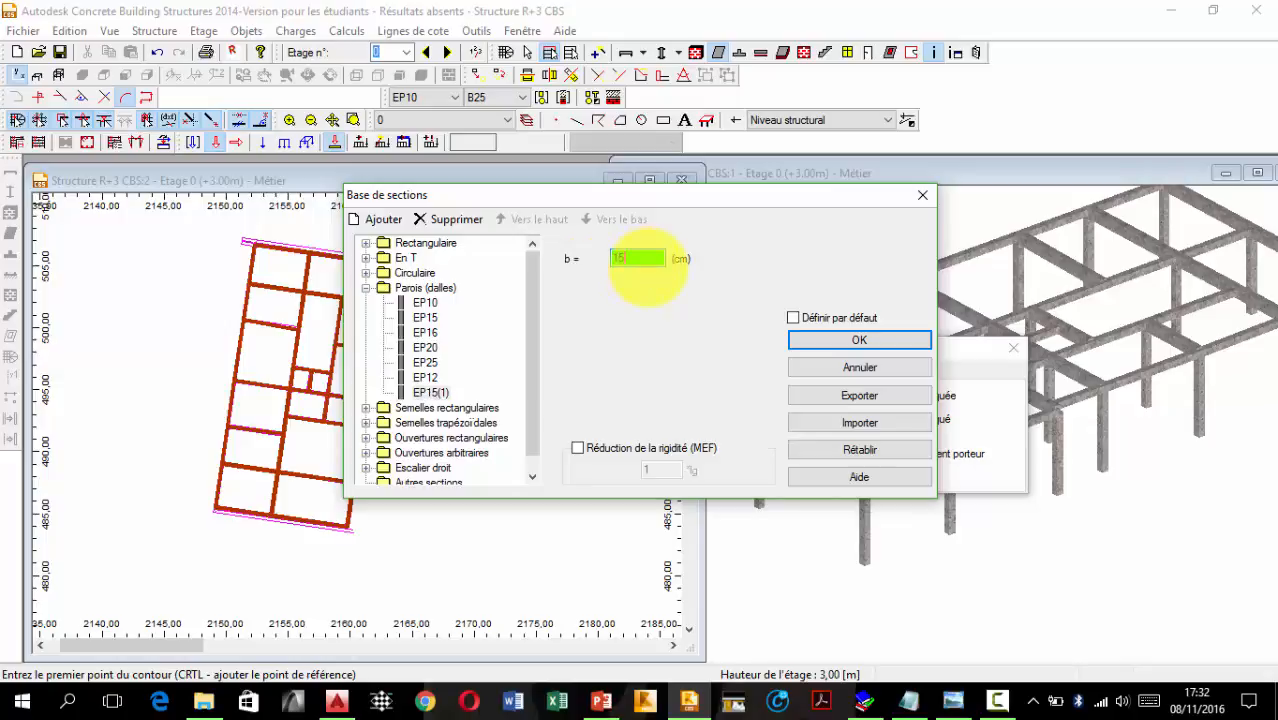
left_click(388, 228)
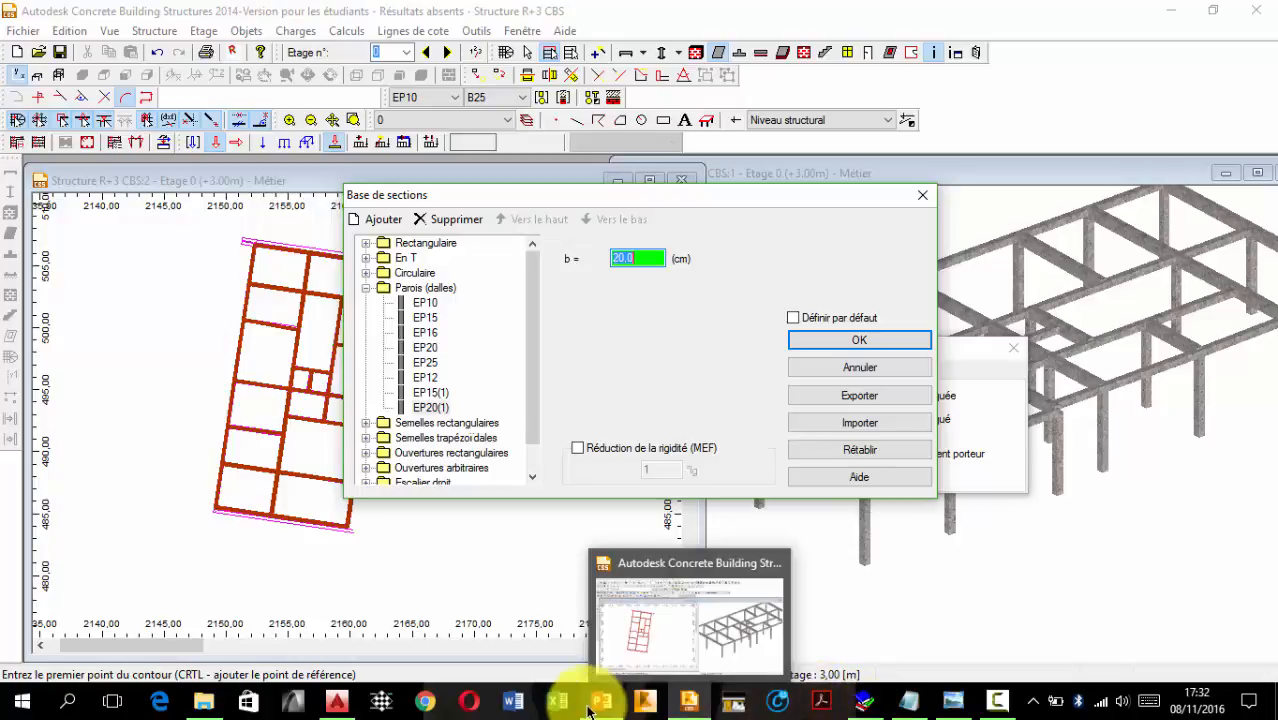
Switch to AutoCAD and examine the slab thickness marks on the Bat B formwork plan.
mouse_move(613, 706)
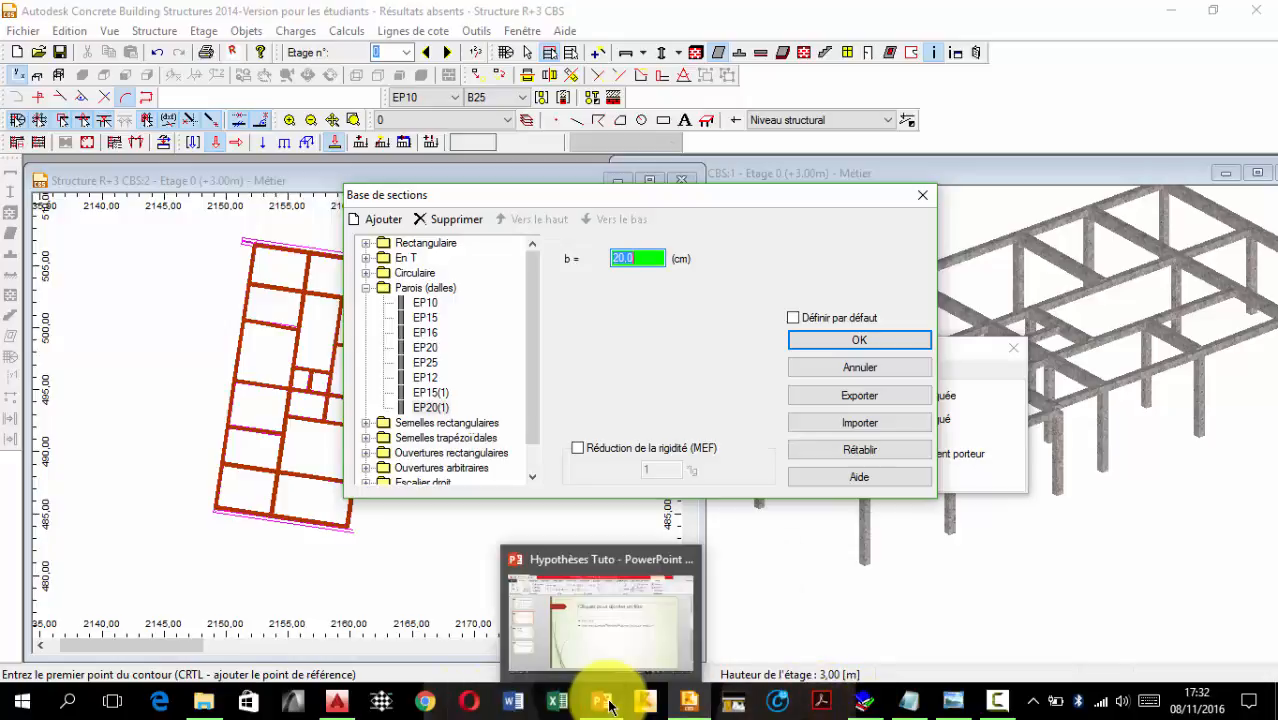
left_click(337, 703)
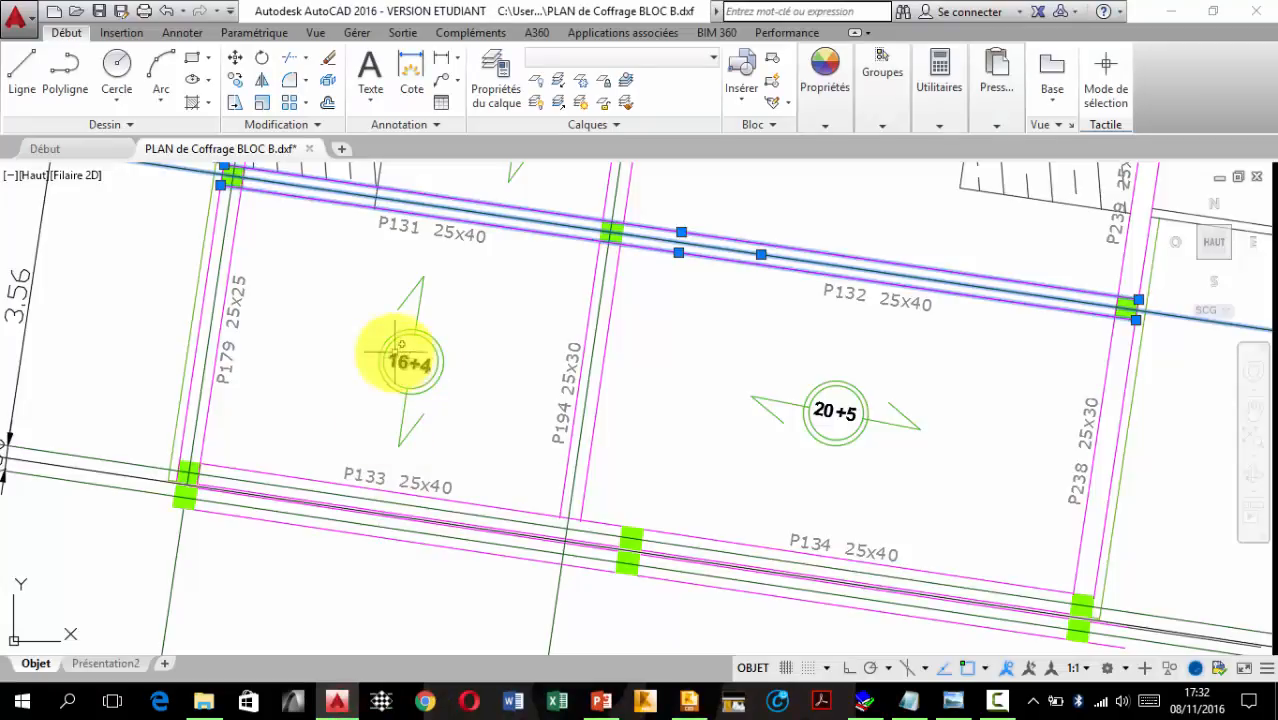
scroll(394, 351, "down", 4)
scroll(470, 517, "up", 8)
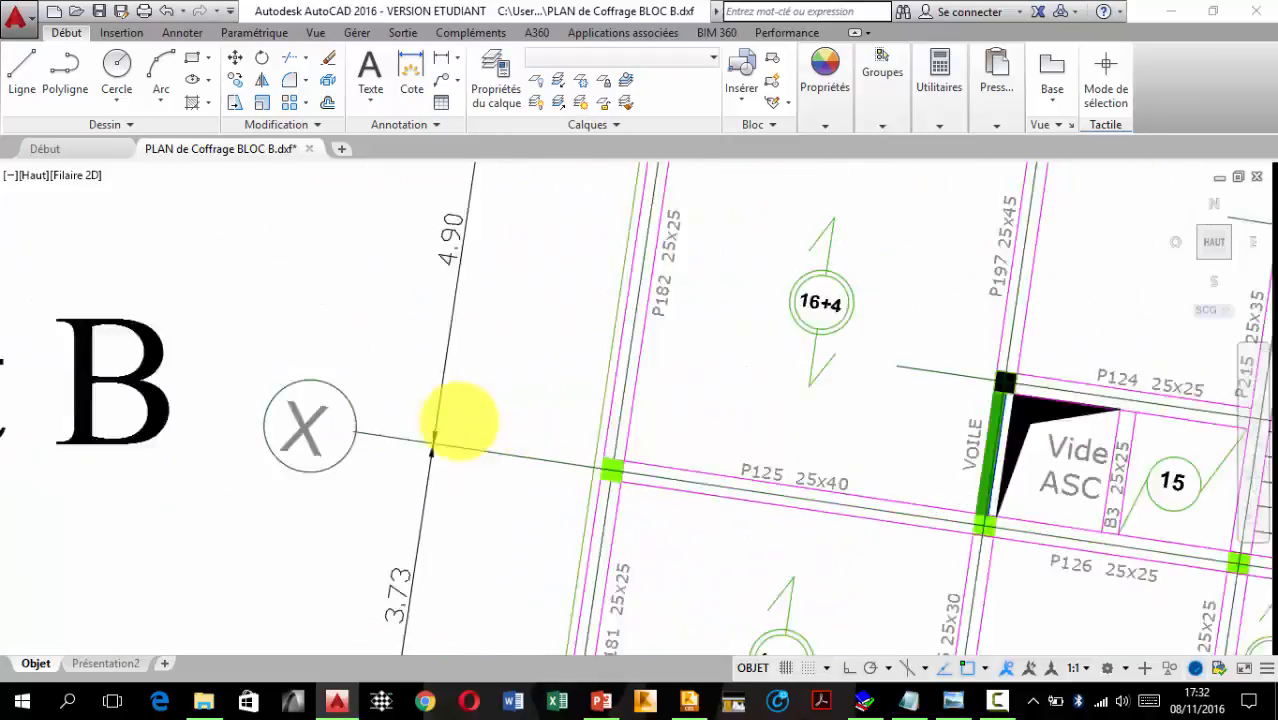
scroll(456, 490, "up", 1)
scroll(628, 257, "up", 2)
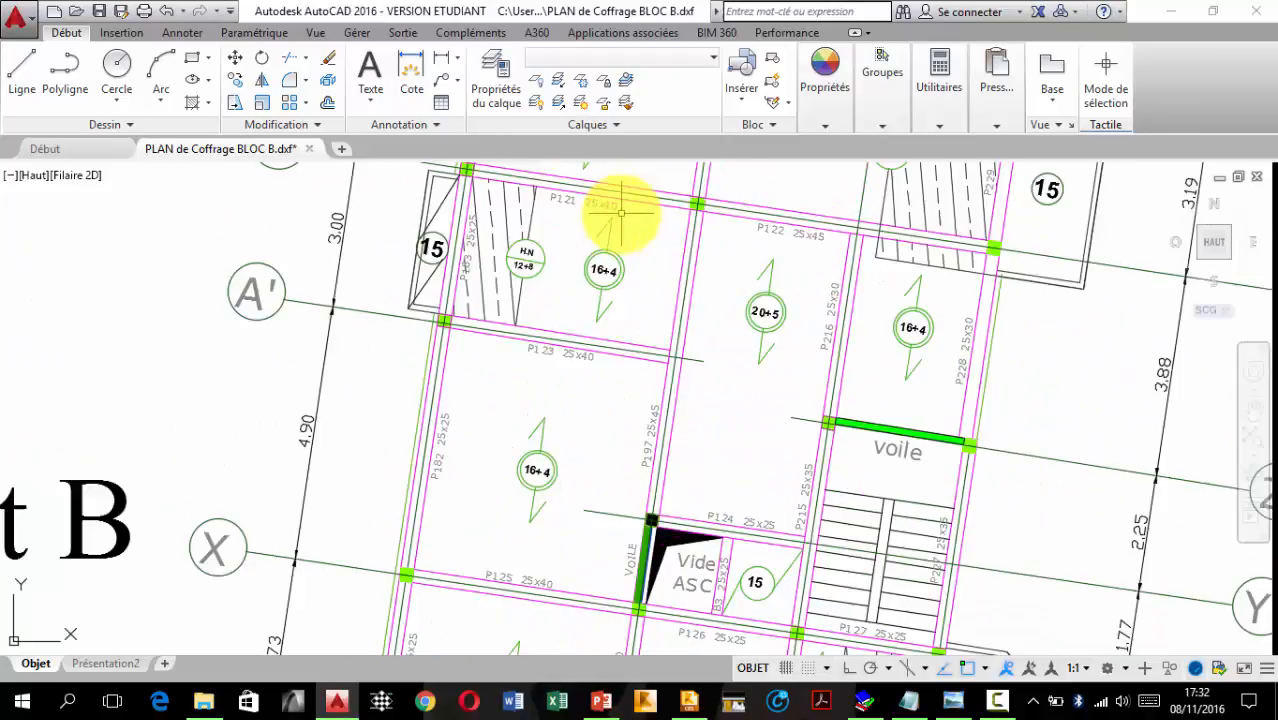
scroll(682, 315, "down", 4)
middle_click_drag(747, 428, 728, 259)
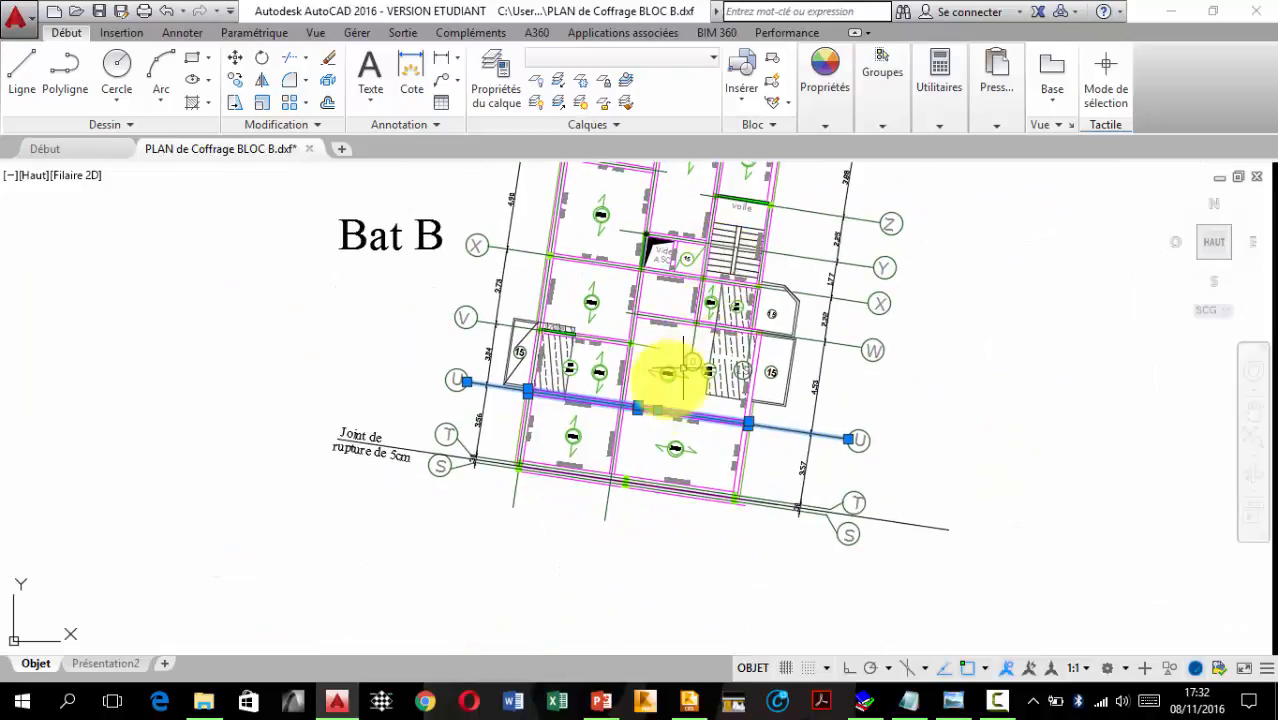
left_click(1169, 11)
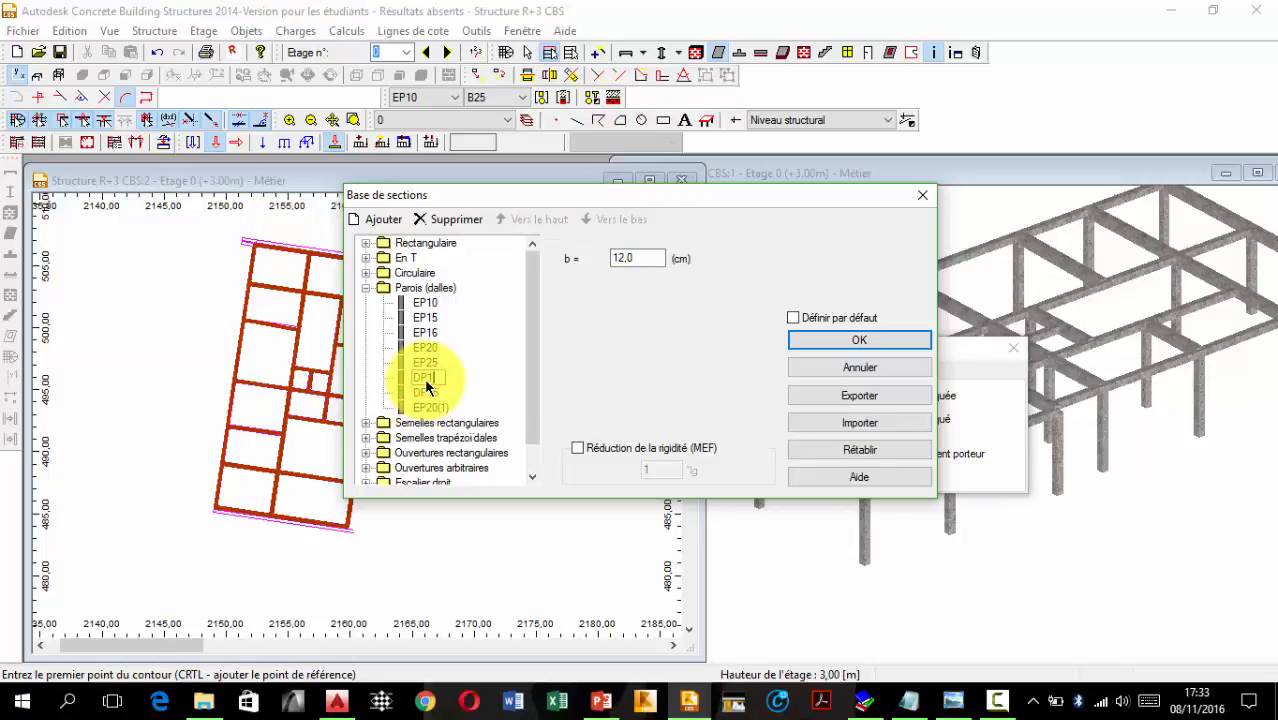
Rename the 12 cm and 15 cm slab sections as DP12 and DP15, and accept the section database.
left_click(424, 377)
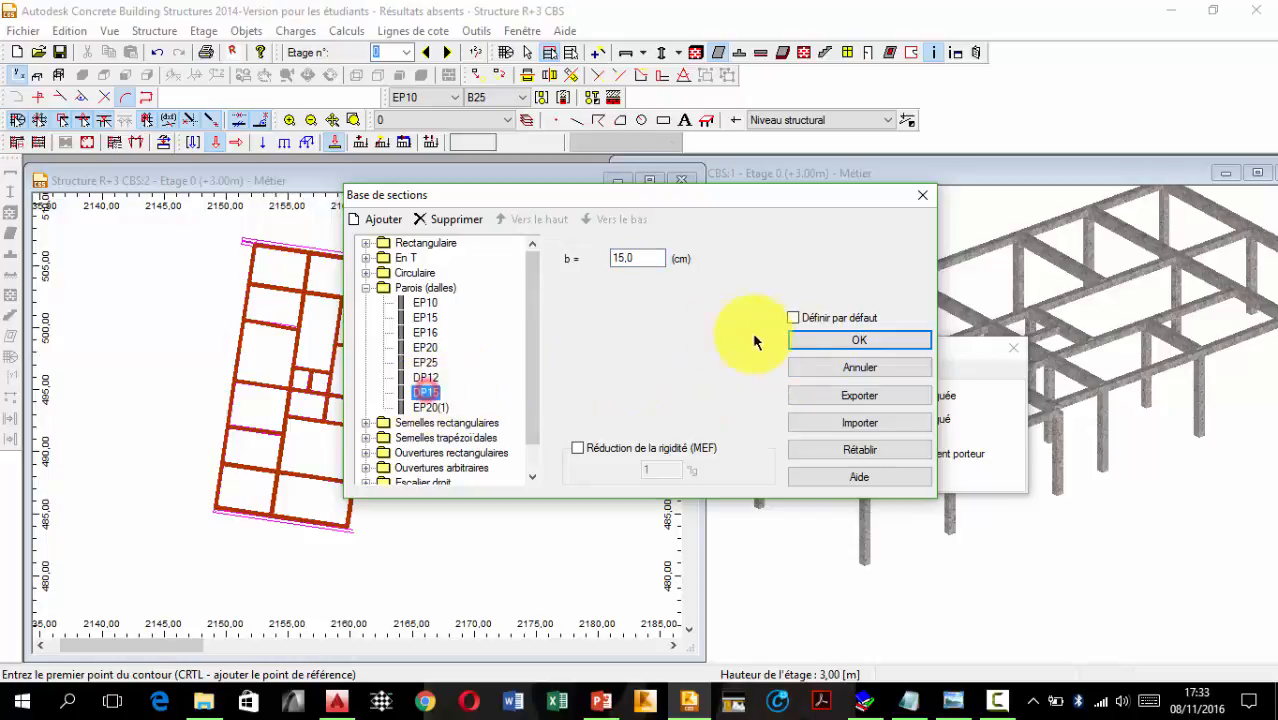
left_click(843, 341)
middle_click_drag(305, 428, 328, 471)
scroll(328, 471, "down", 1)
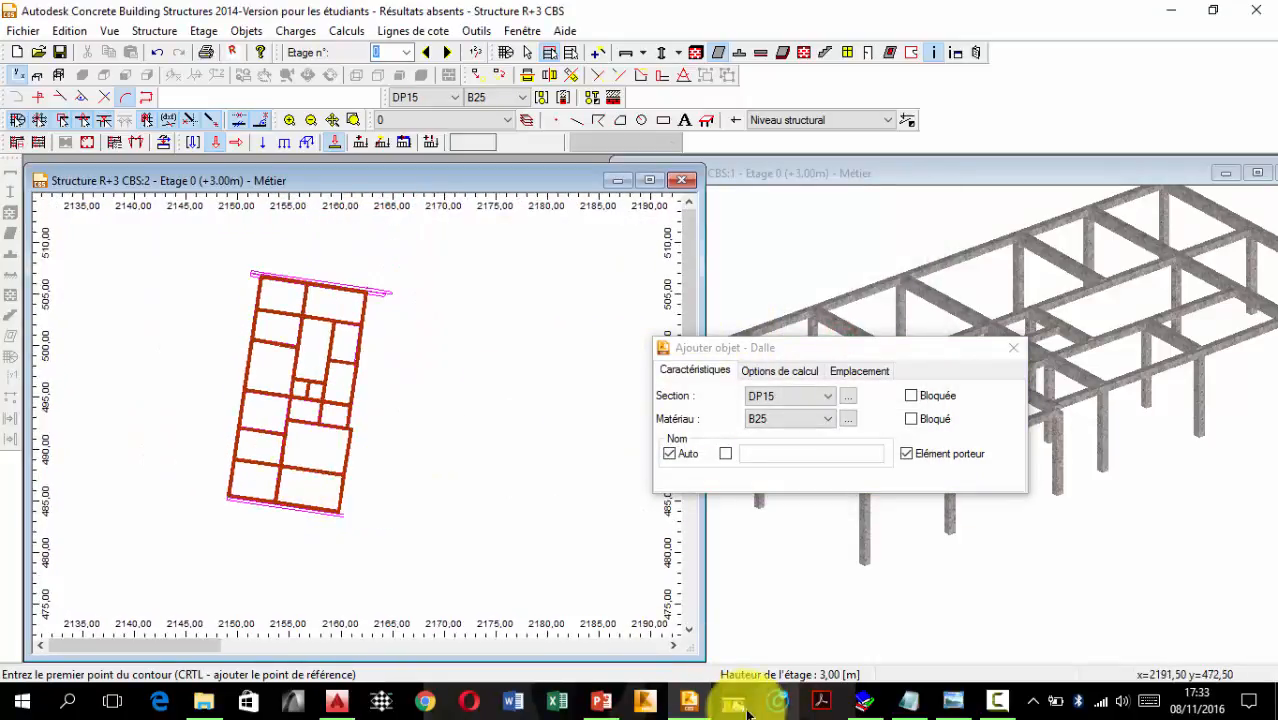
In the AutoCAD formwork plan, examine bay by bay which slab type and span direction are marked along the building.
mouse_move(337, 700)
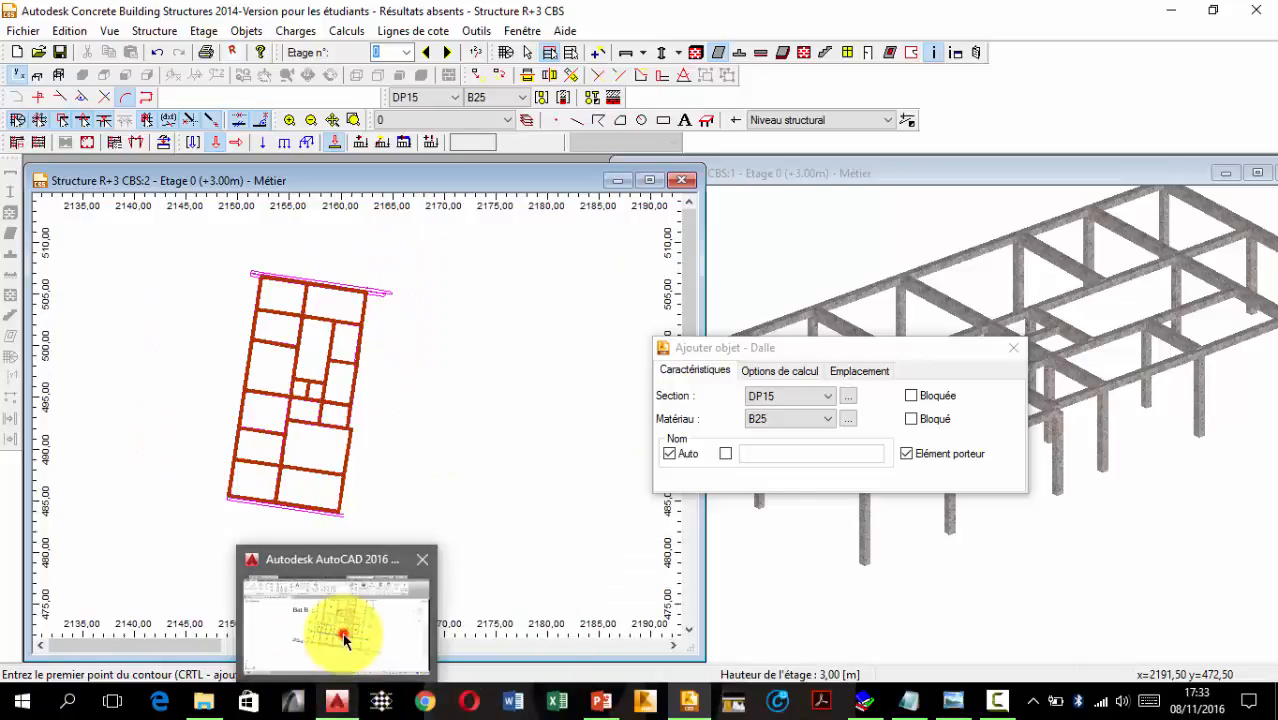
left_click(343, 633)
scroll(513, 385, "down", 4)
scroll(550, 413, "up", 7)
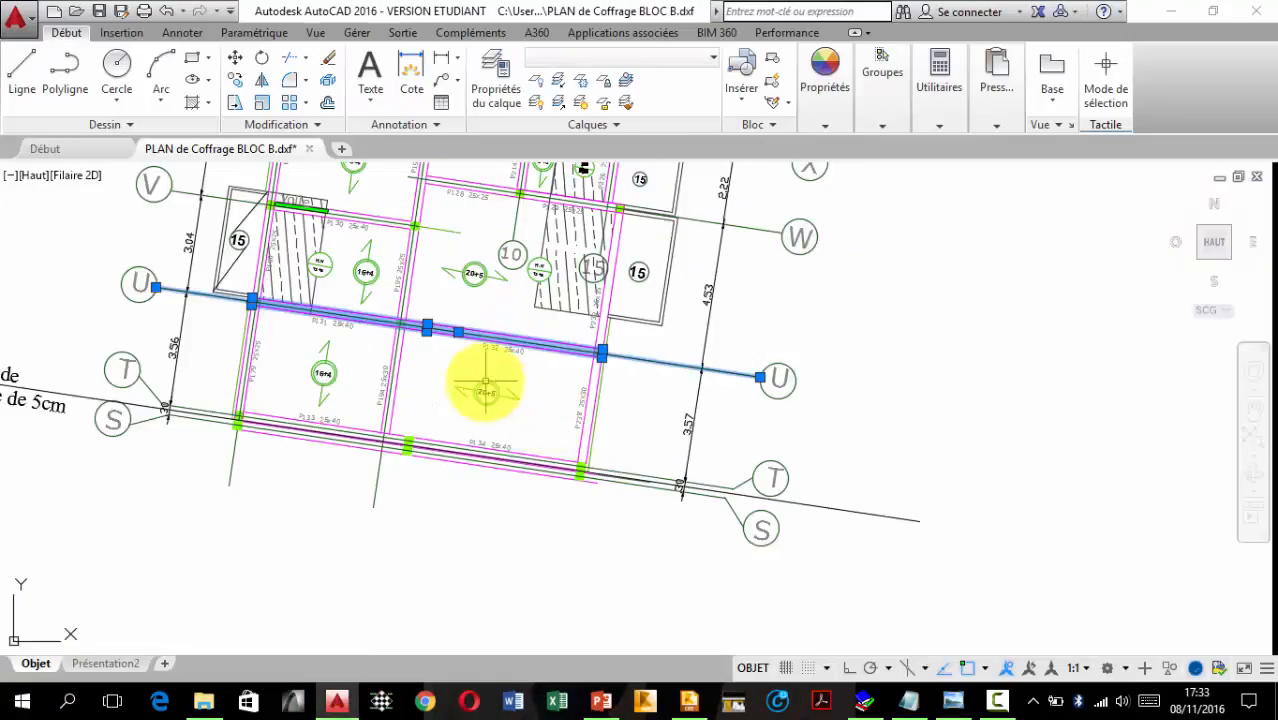
scroll(510, 455, "down", 1)
middle_click_drag(508, 422, 521, 608)
key("Escape")
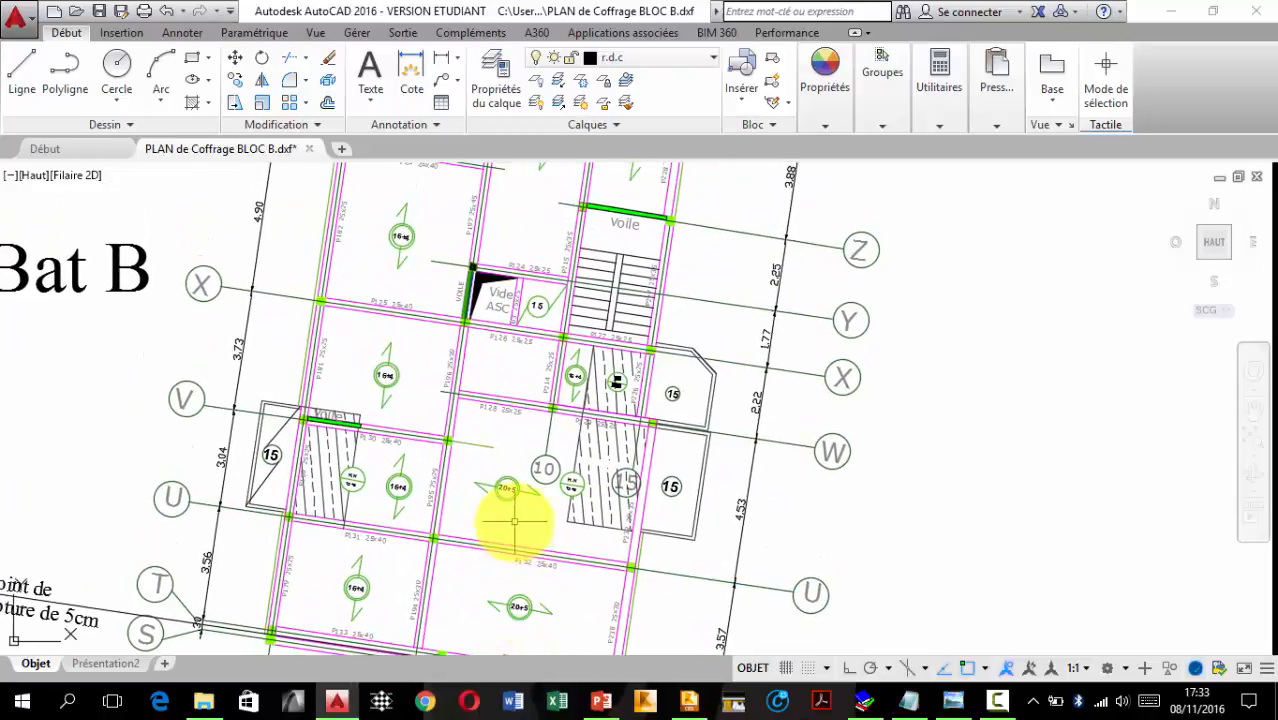
middle_click_drag(513, 520, 522, 642)
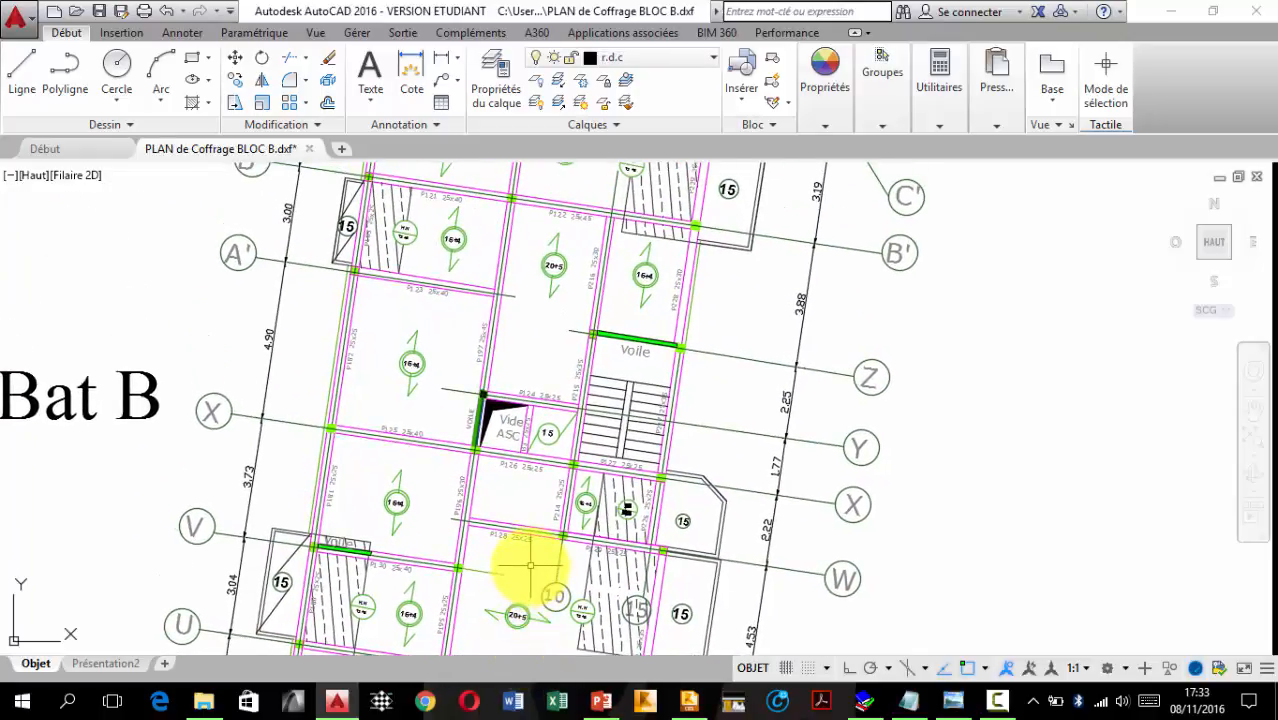
middle_click_drag(542, 400, 547, 507)
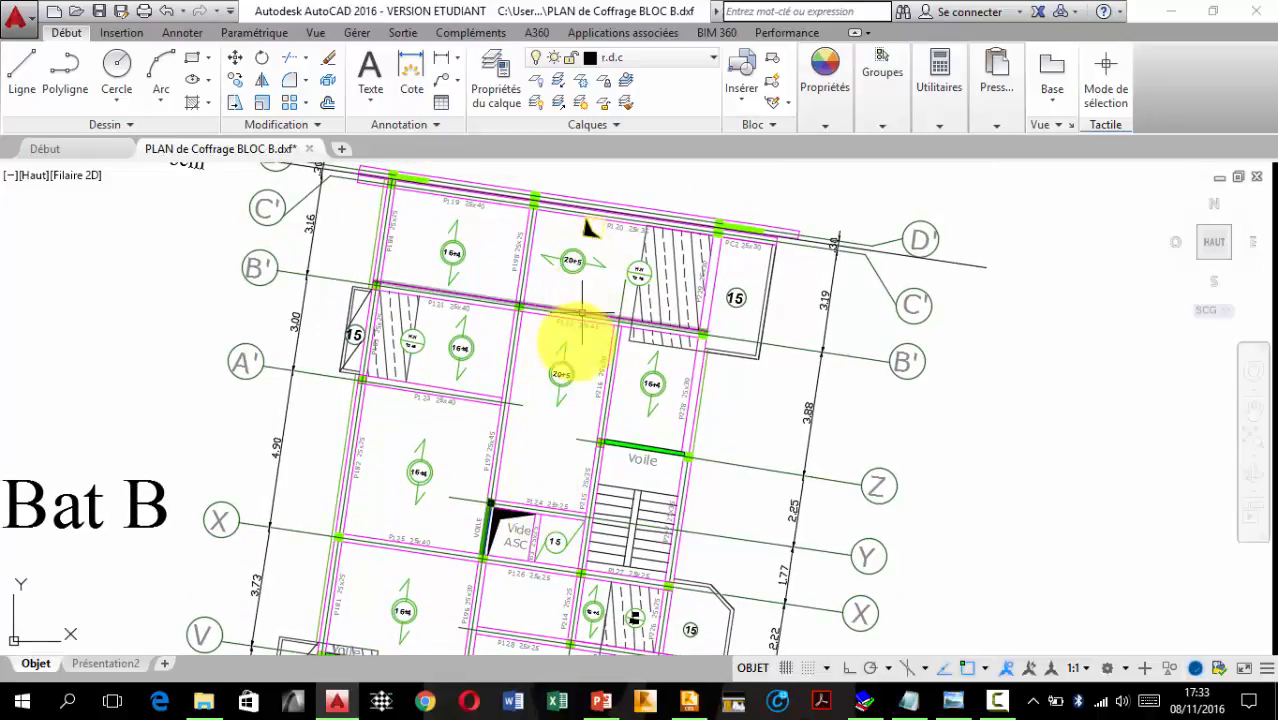
middle_click_drag(559, 330, 565, 295)
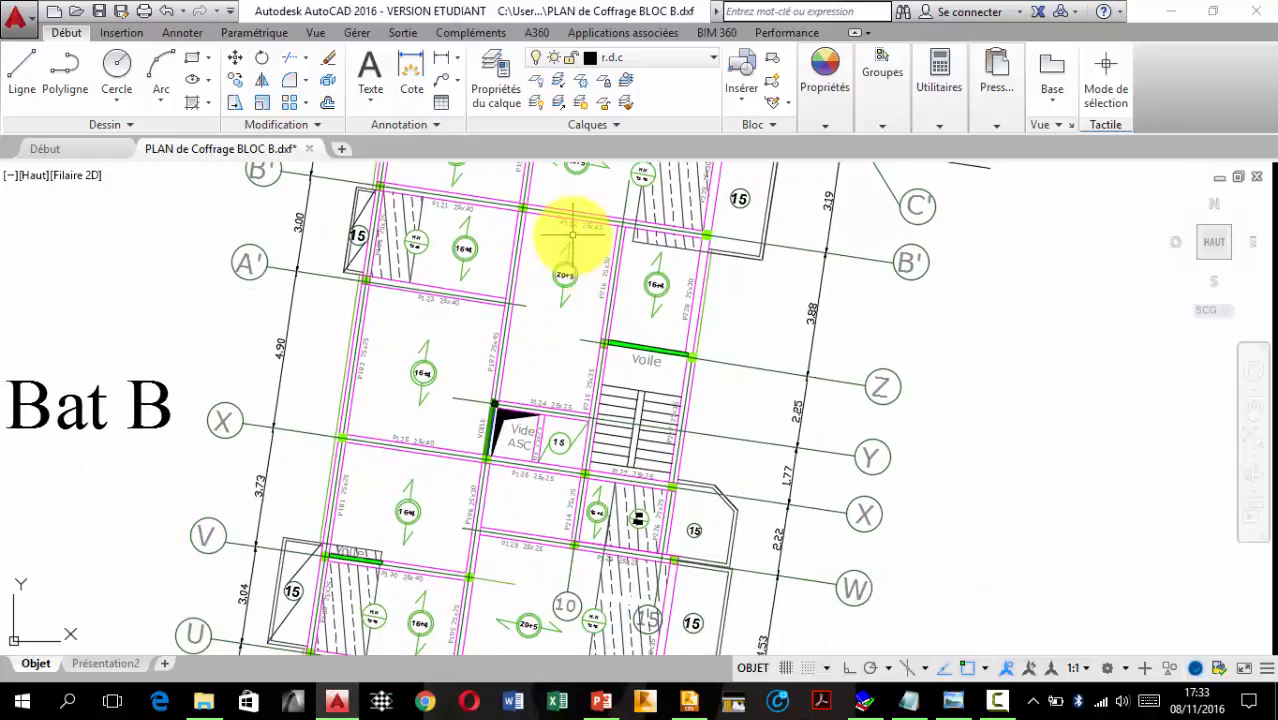
scroll(572, 234, "down", 2)
middle_click_drag(556, 365, 537, 276)
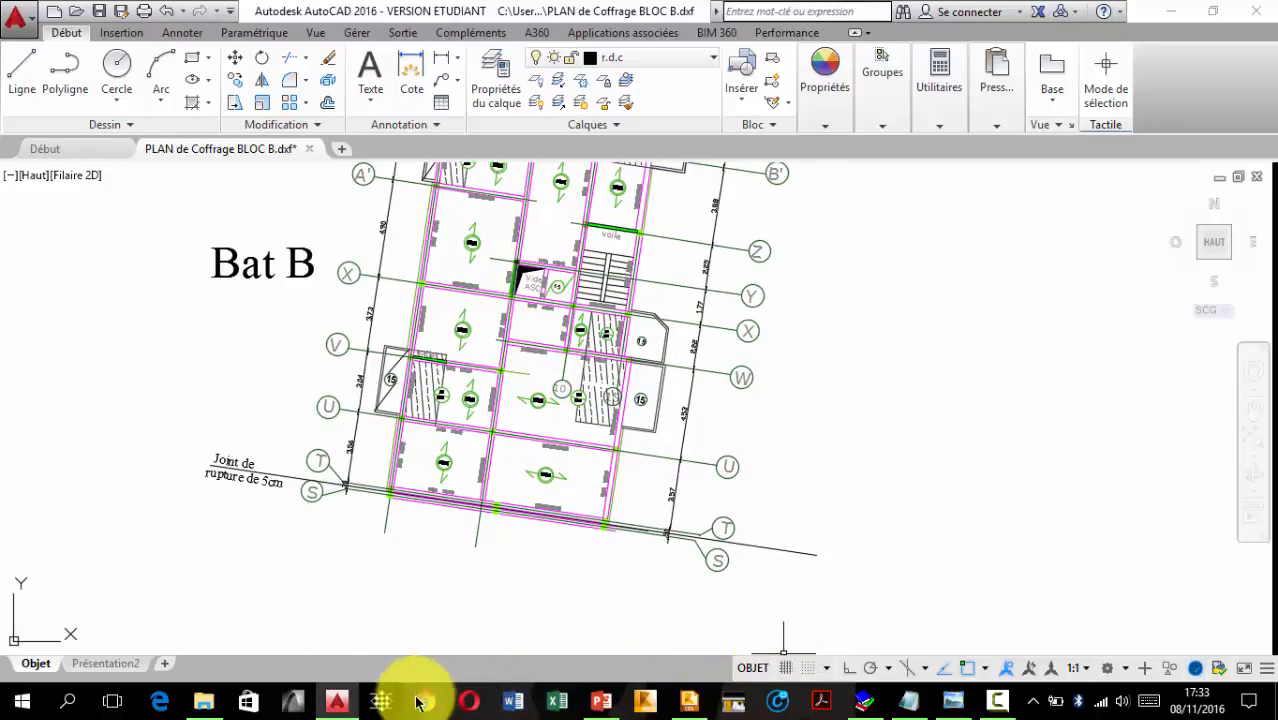
left_click(689, 706)
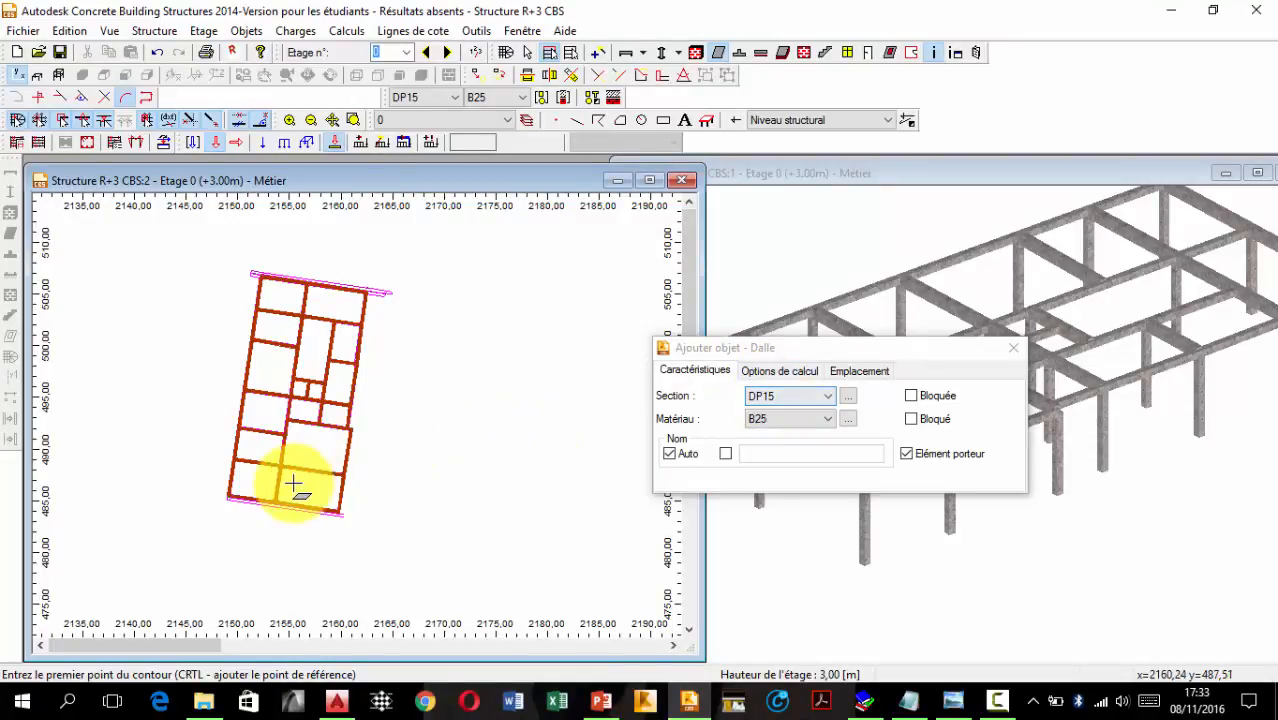
scroll(300, 485, "up", 4)
left_click(325, 495)
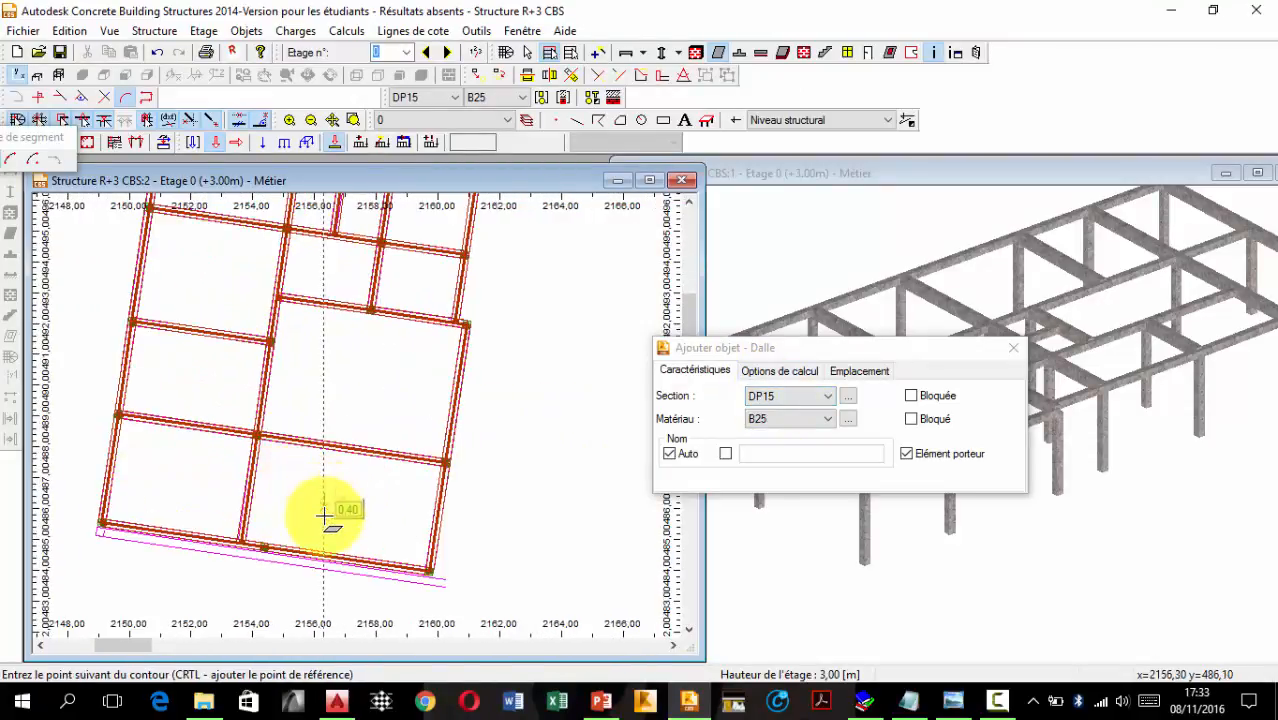
key("Escape")
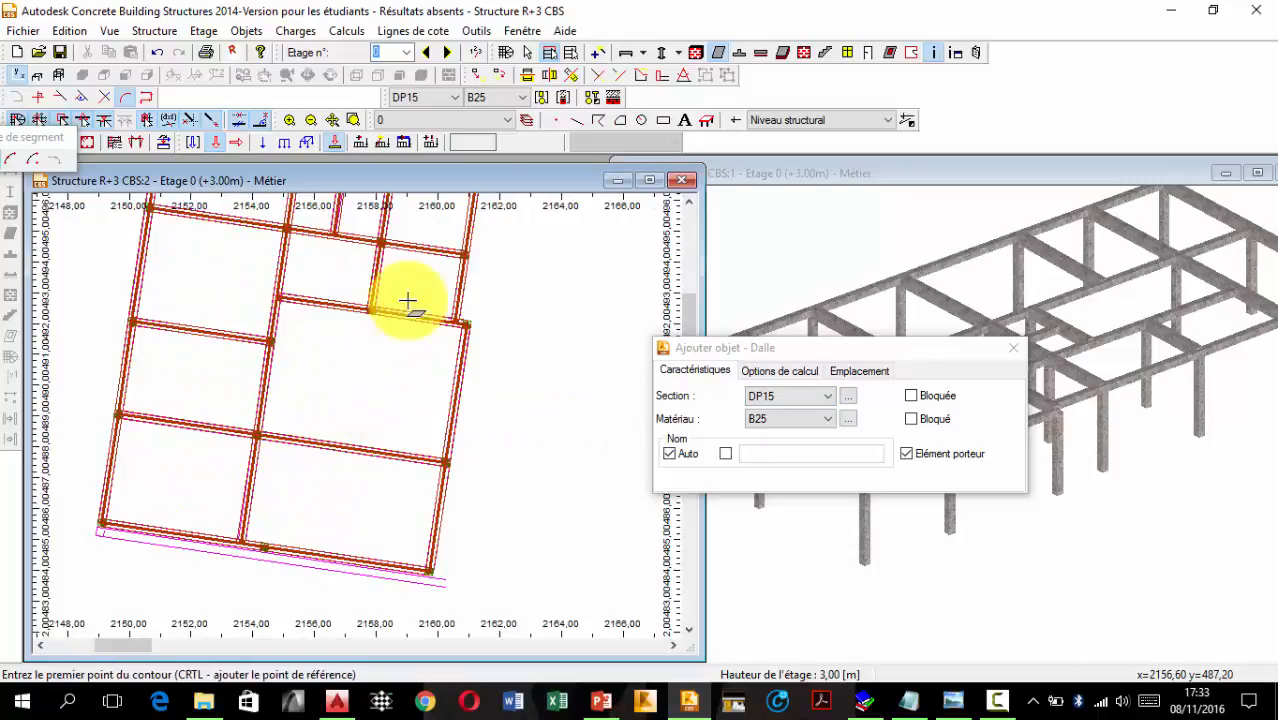
Add slabs by interior point in the four bays marked 20+5 on the plan, from the southeast corner up to the northeast bay.
left_click(595, 54)
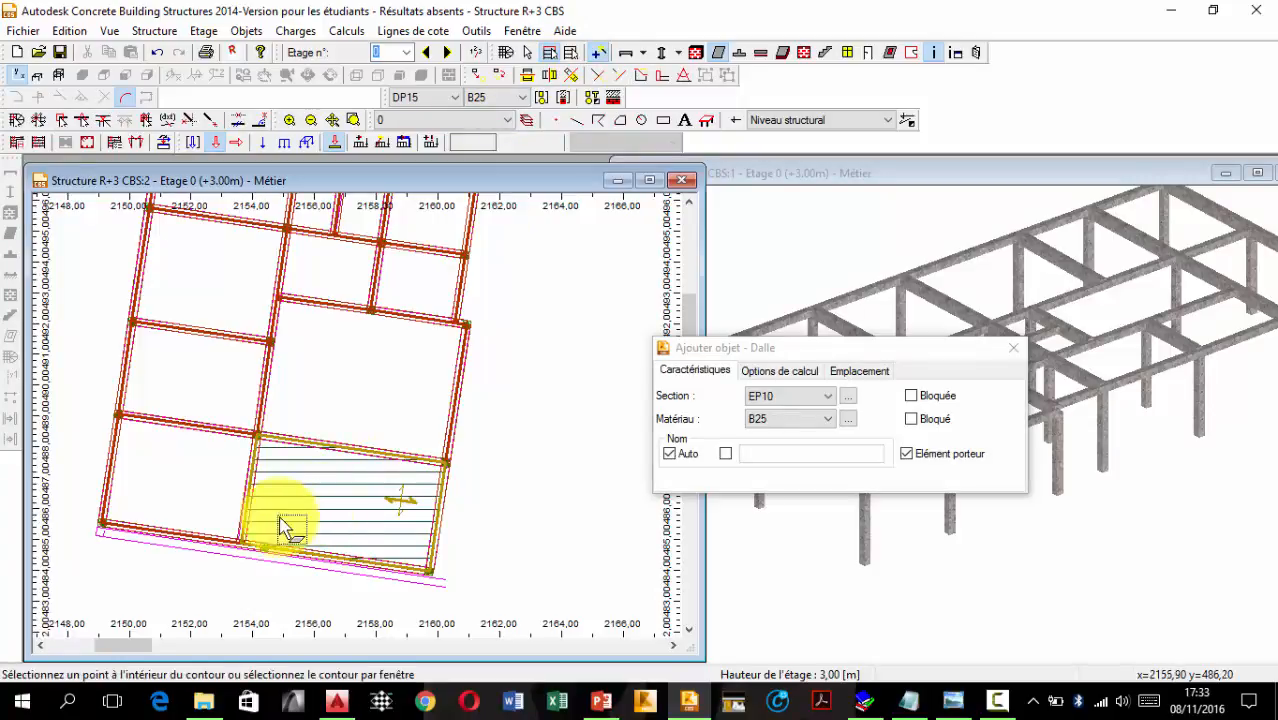
scroll(258, 535, "up", 5)
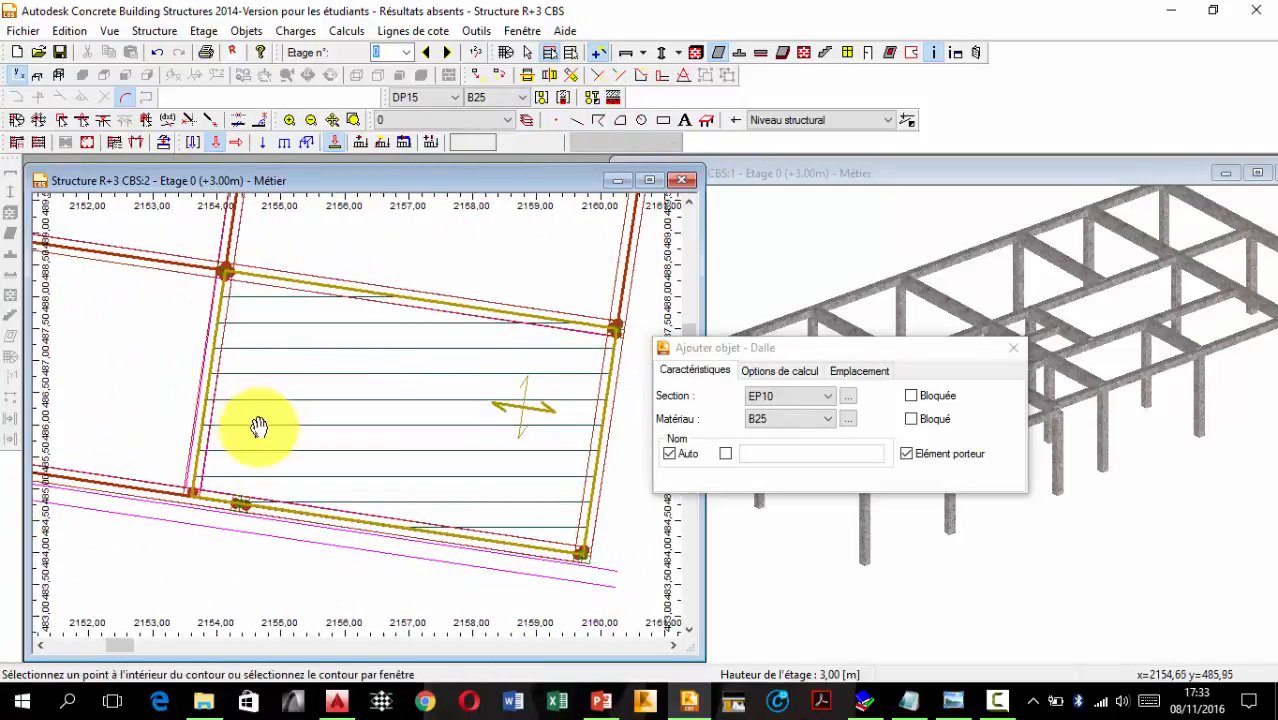
left_click(405, 338)
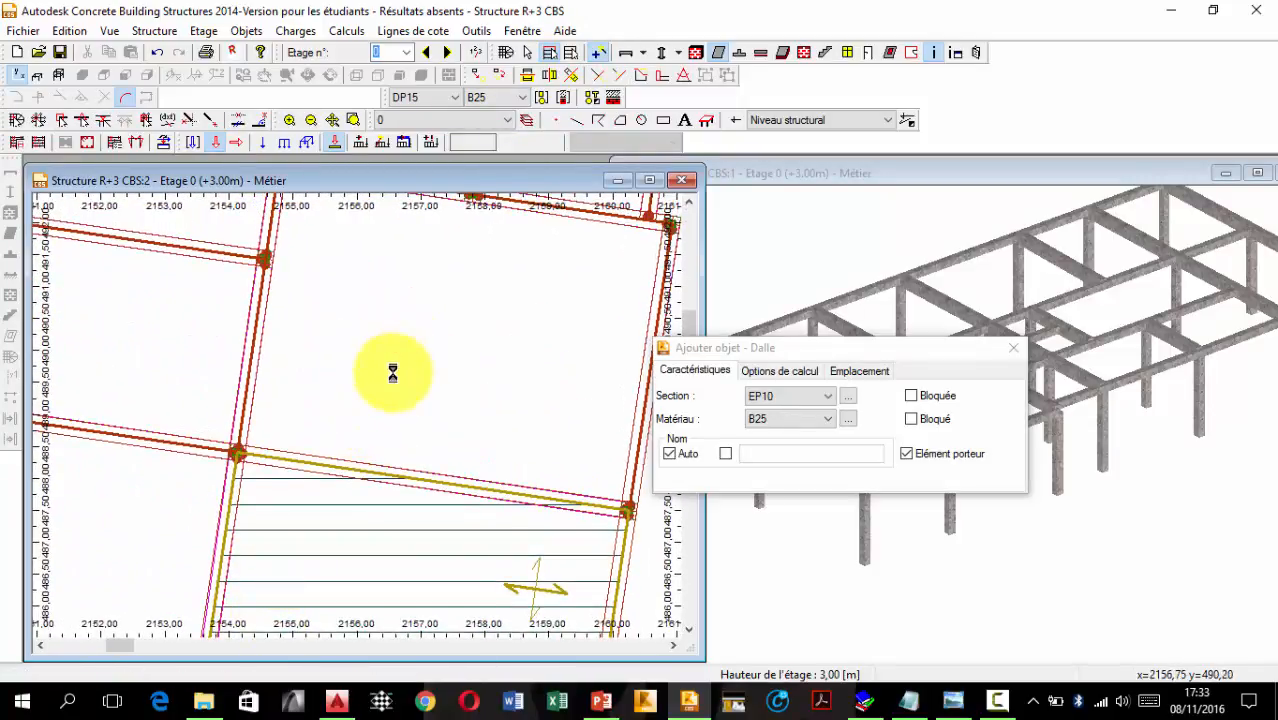
scroll(396, 374, "down", 5)
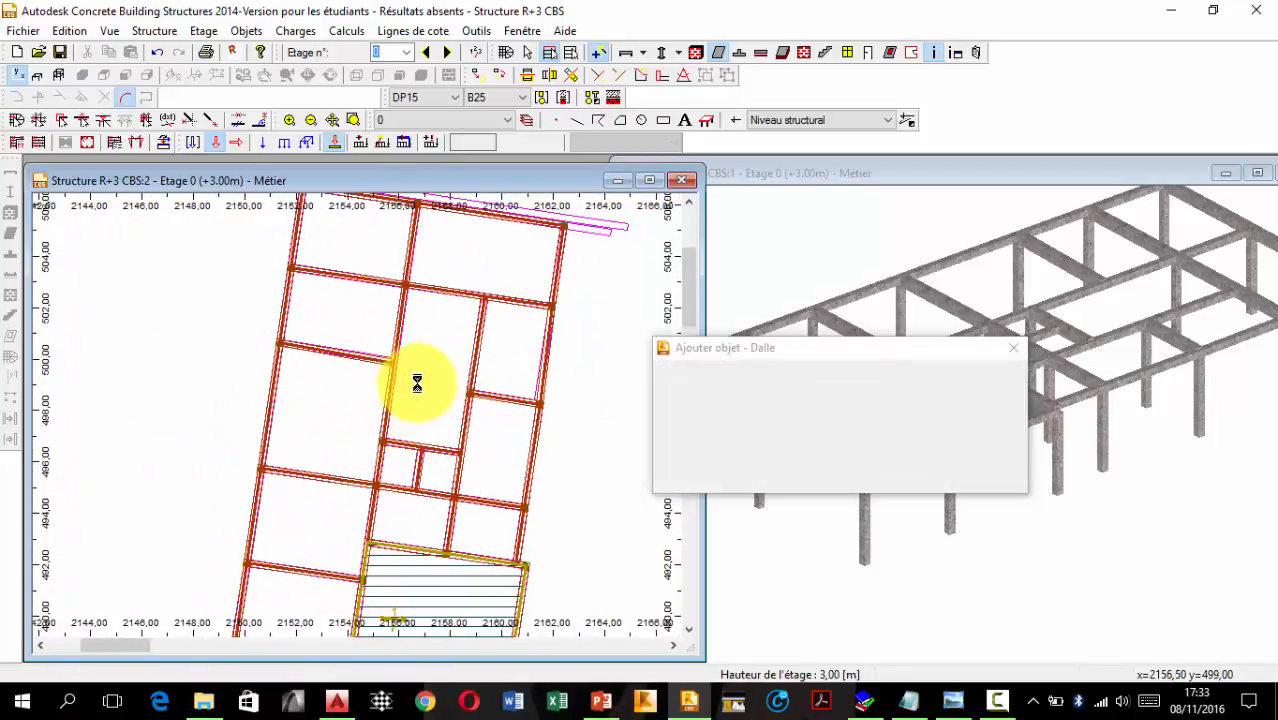
left_click(459, 260)
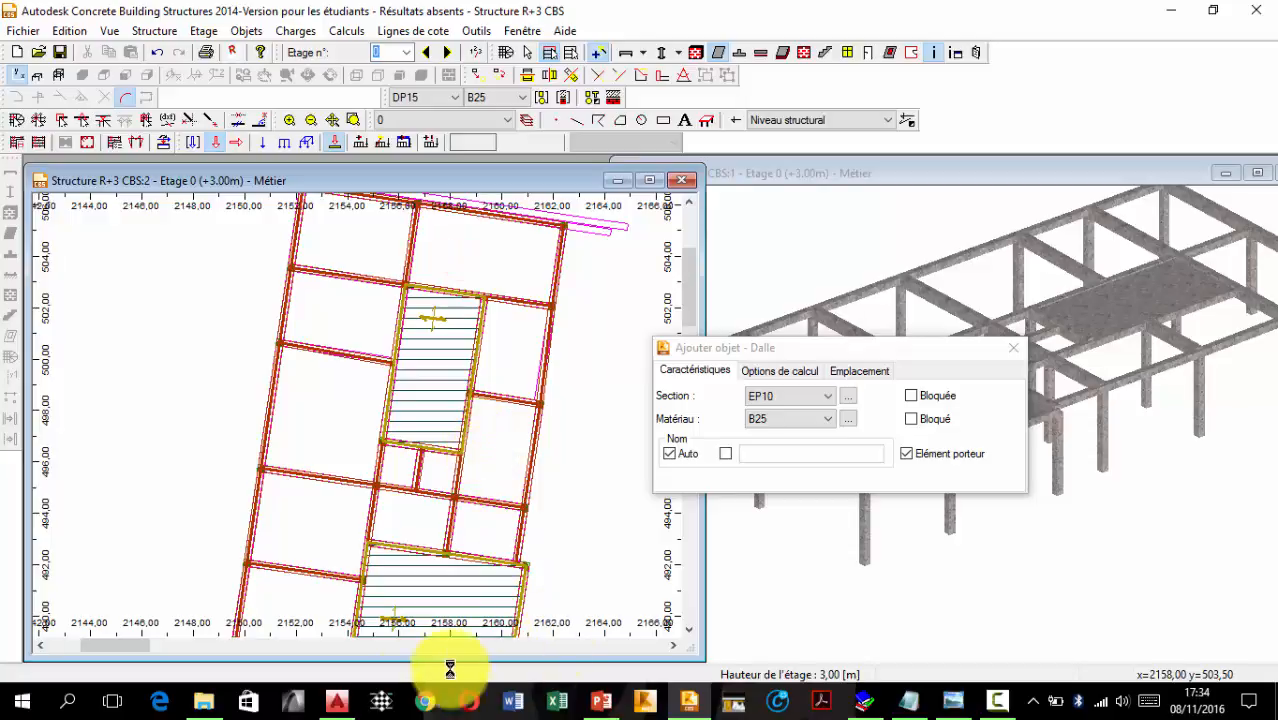
Check in the AutoCAD plan which slab type is marked in the remaining bays, including those around the lift shaft.
mouse_move(337, 697)
left_click(353, 617)
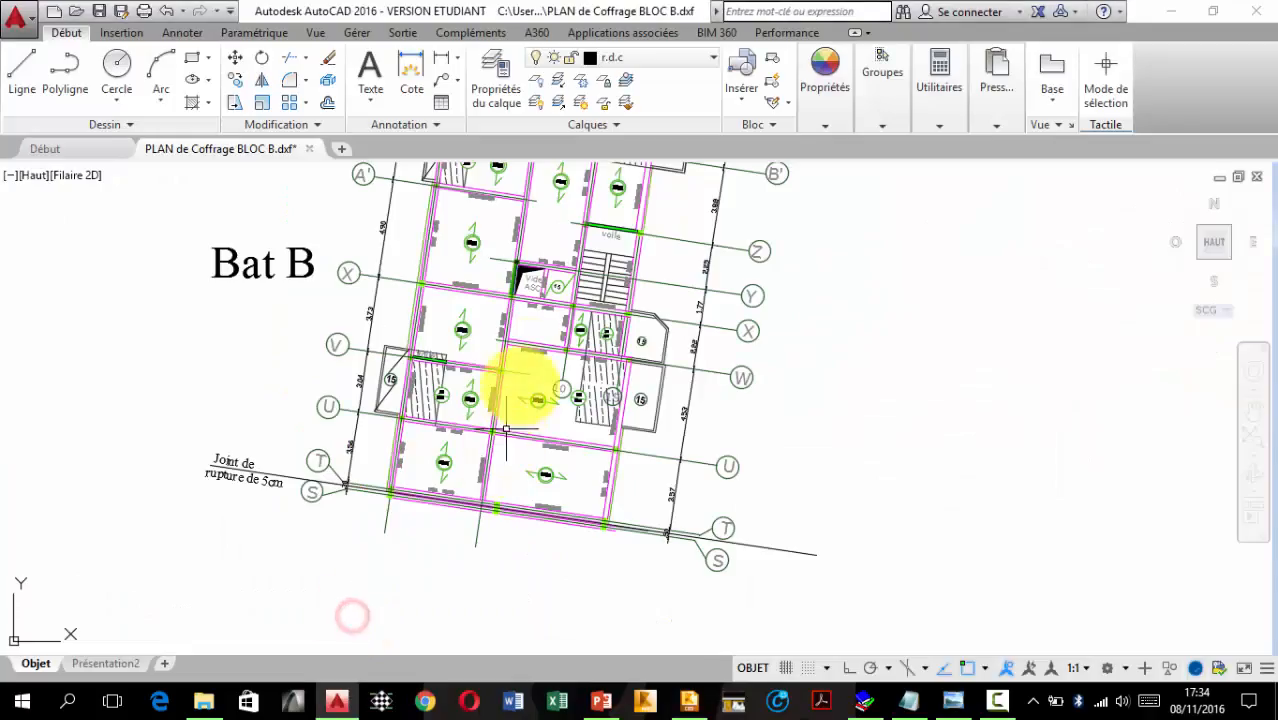
scroll(528, 385, "up", 3)
scroll(563, 262, "up", 6)
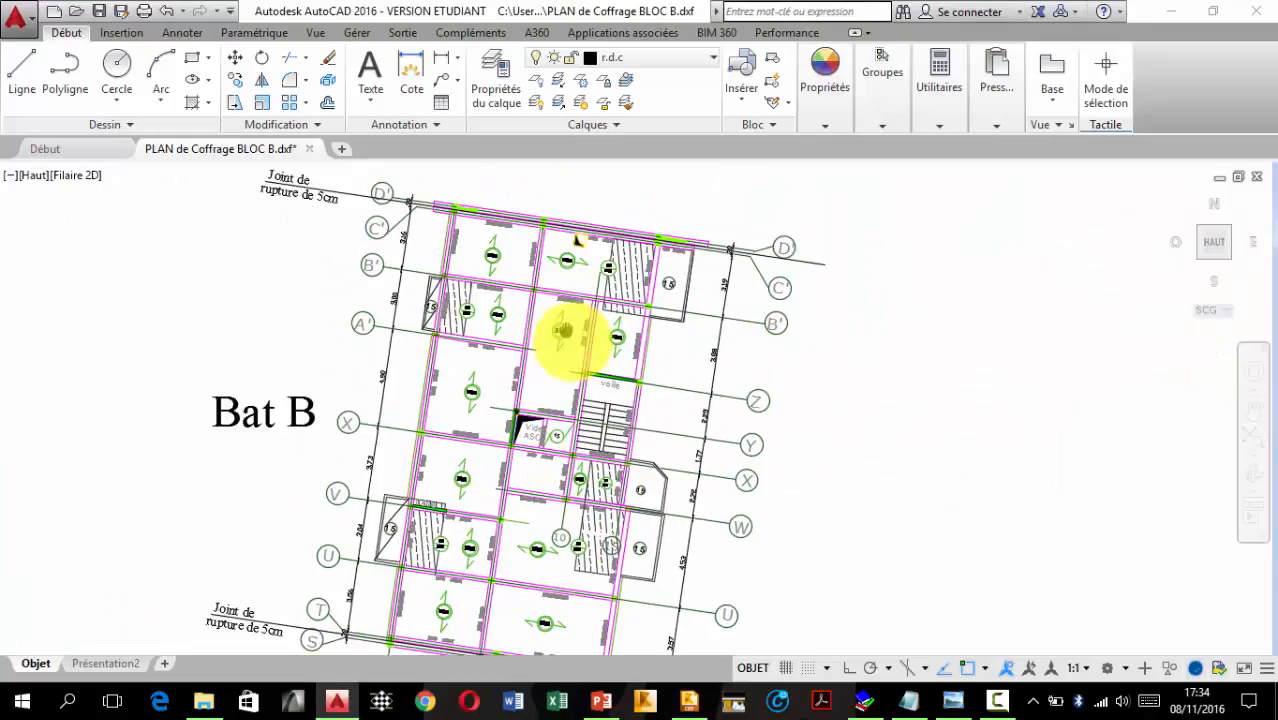
scroll(573, 328, "down", 3)
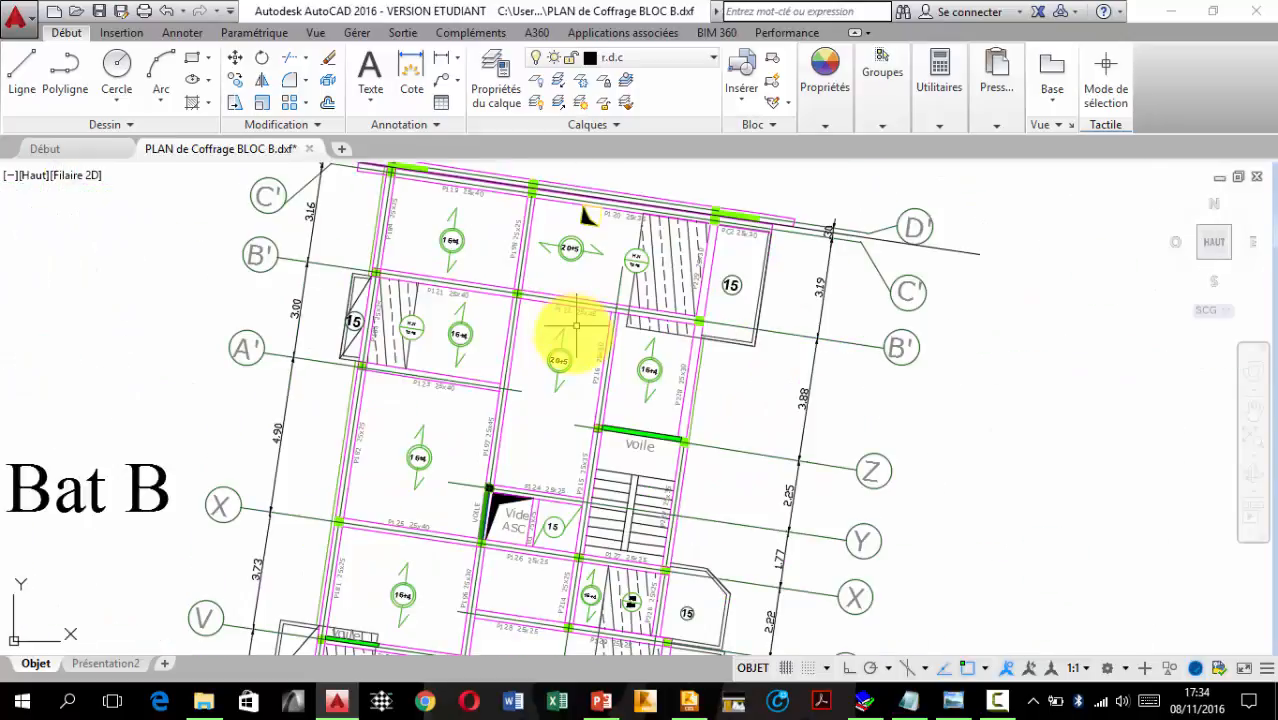
middle_click_drag(439, 400, 447, 230)
scroll(574, 415, "up", 2)
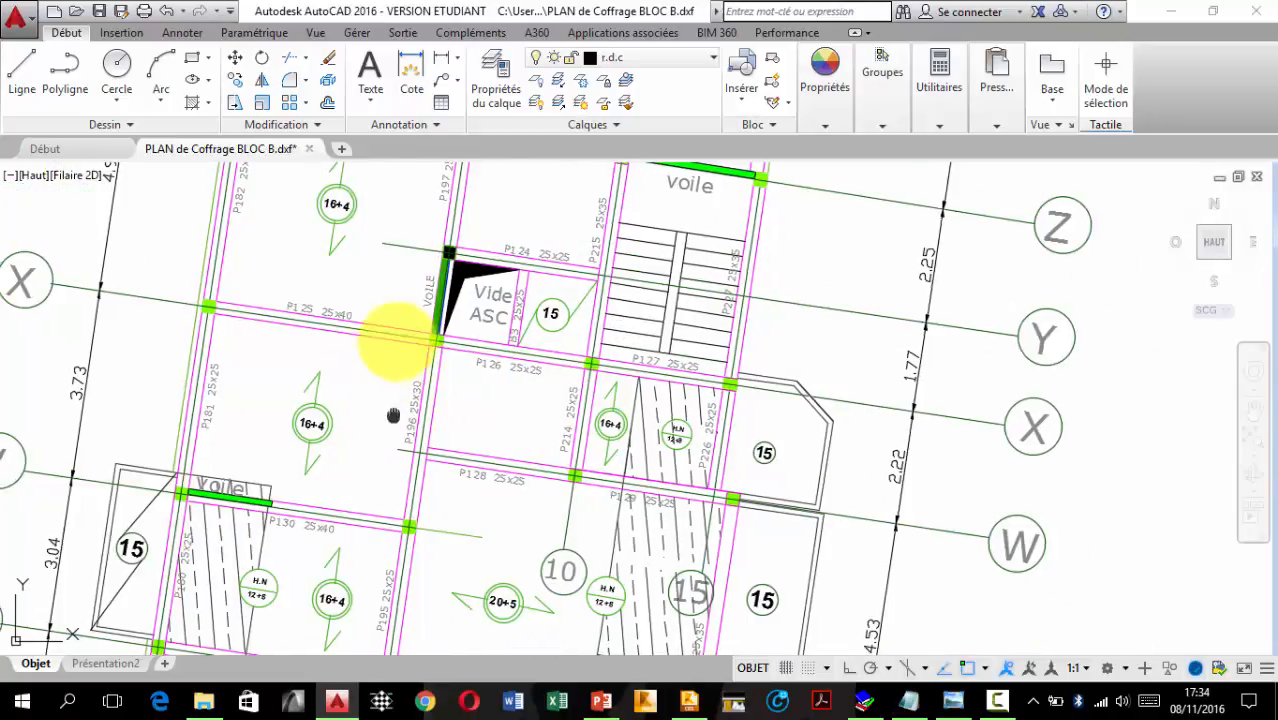
middle_click_drag(385, 337, 391, 261)
left_click(684, 703)
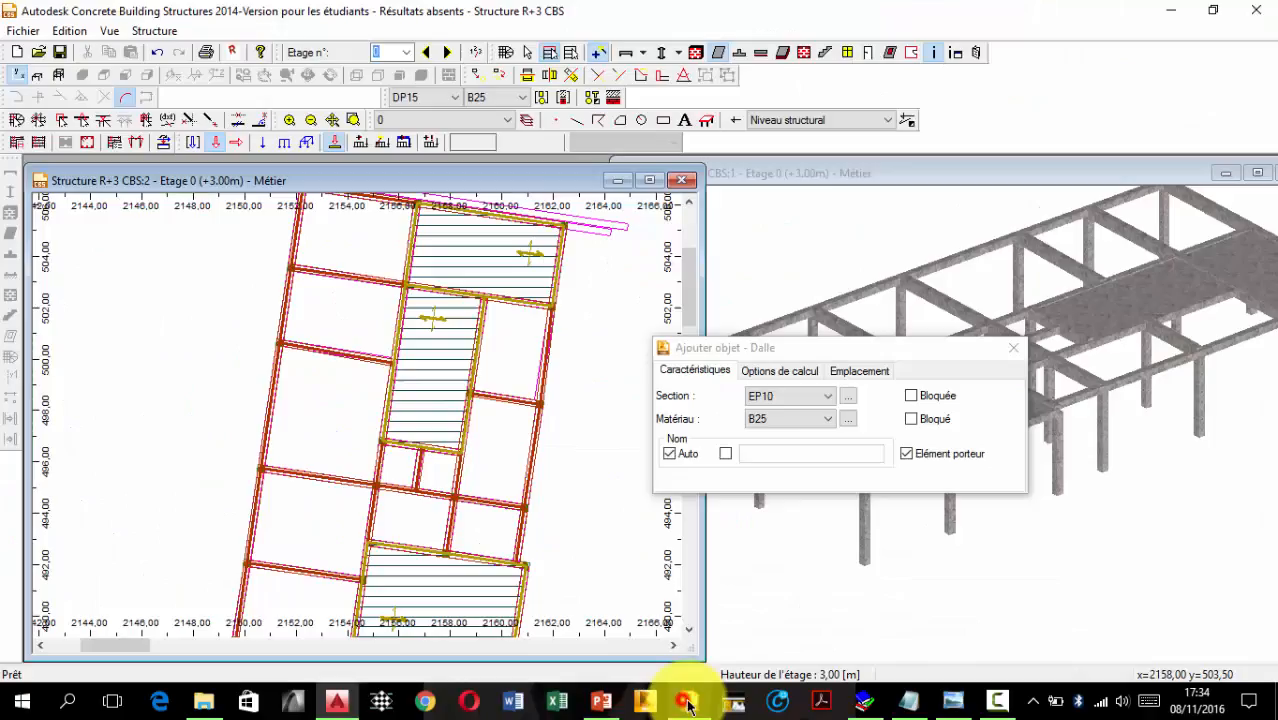
Choose section DP12 for the slabs and add one in each of the three southernmost bays of the west row.
left_click(820, 398)
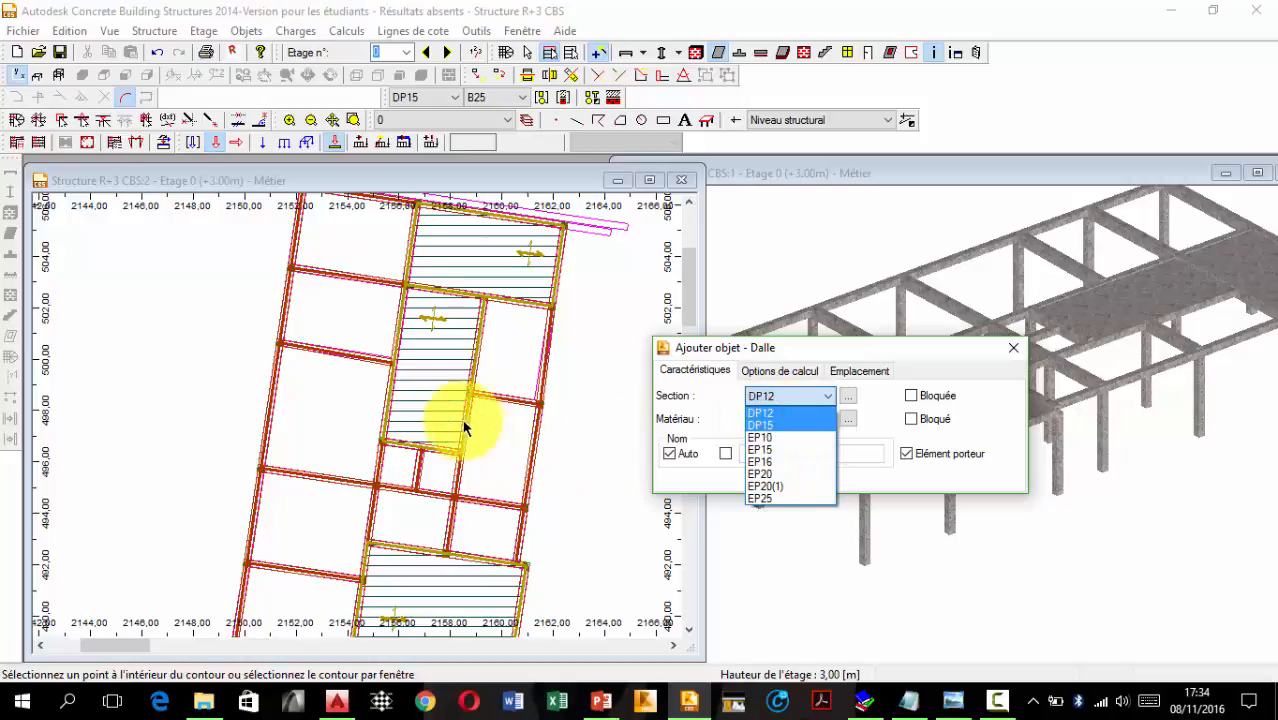
middle_click_drag(465, 421, 422, 379)
middle_click_drag(285, 542, 283, 386)
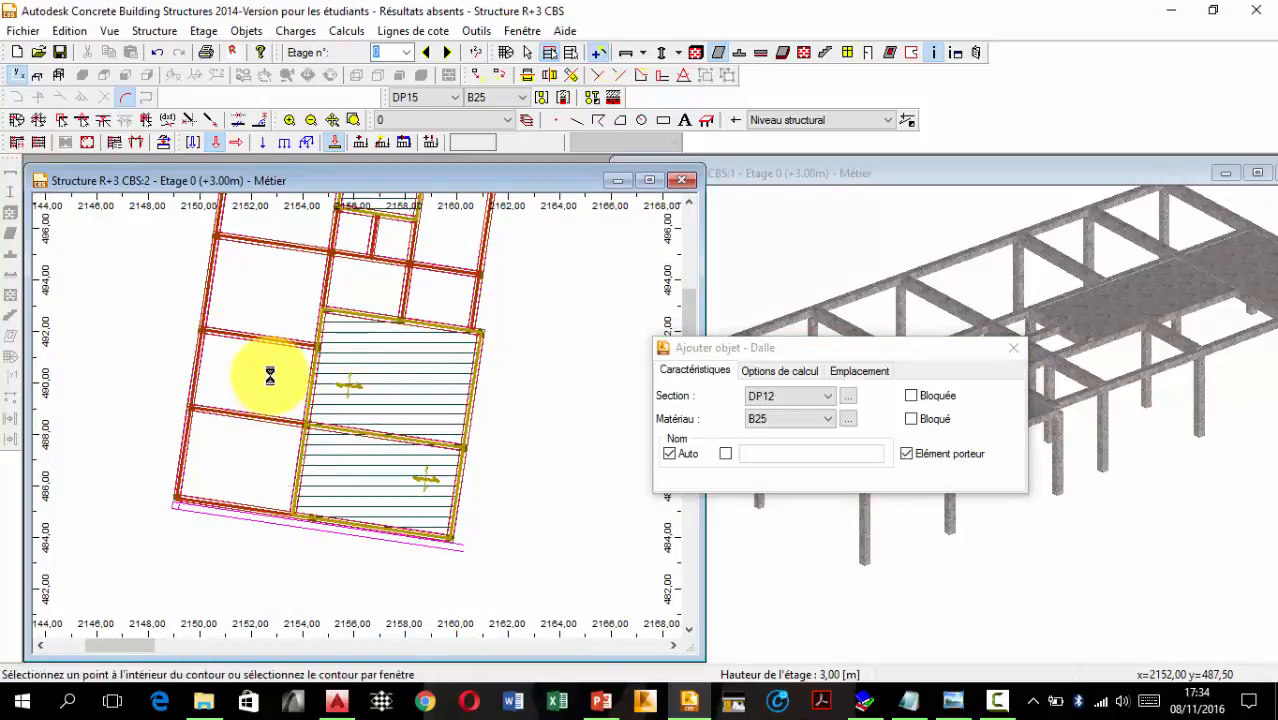
left_click(269, 305)
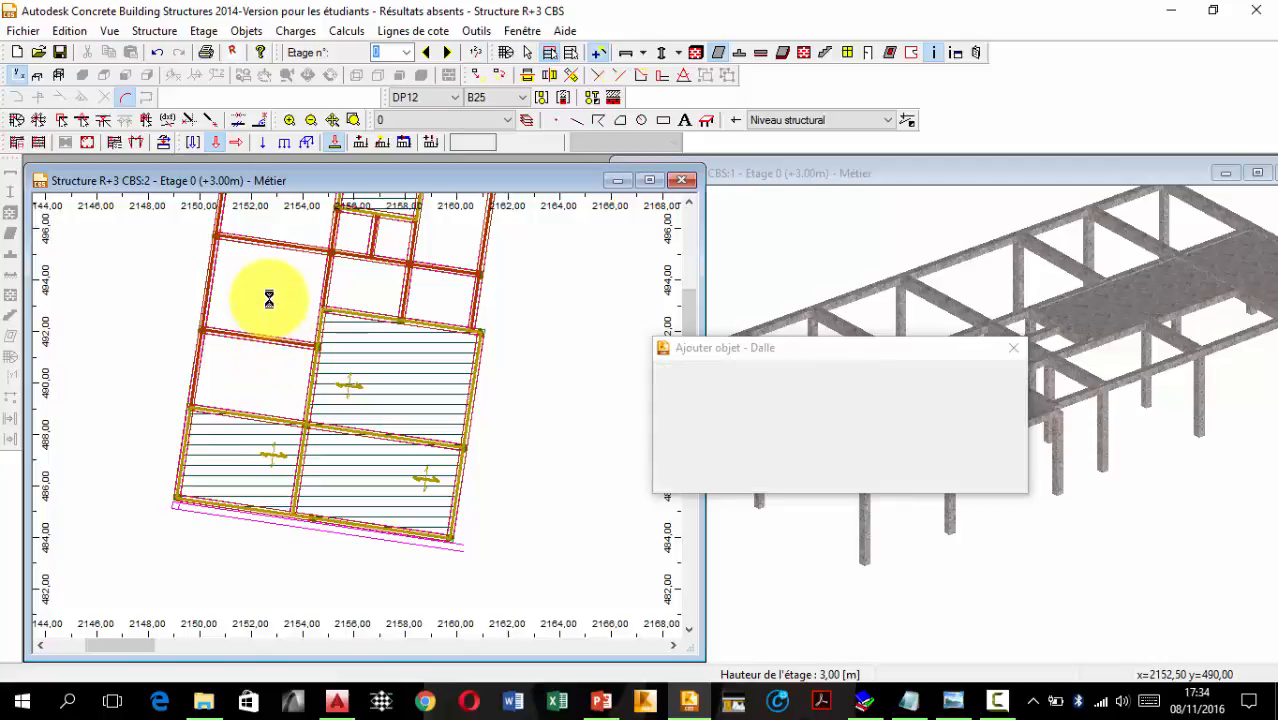
left_click(362, 279)
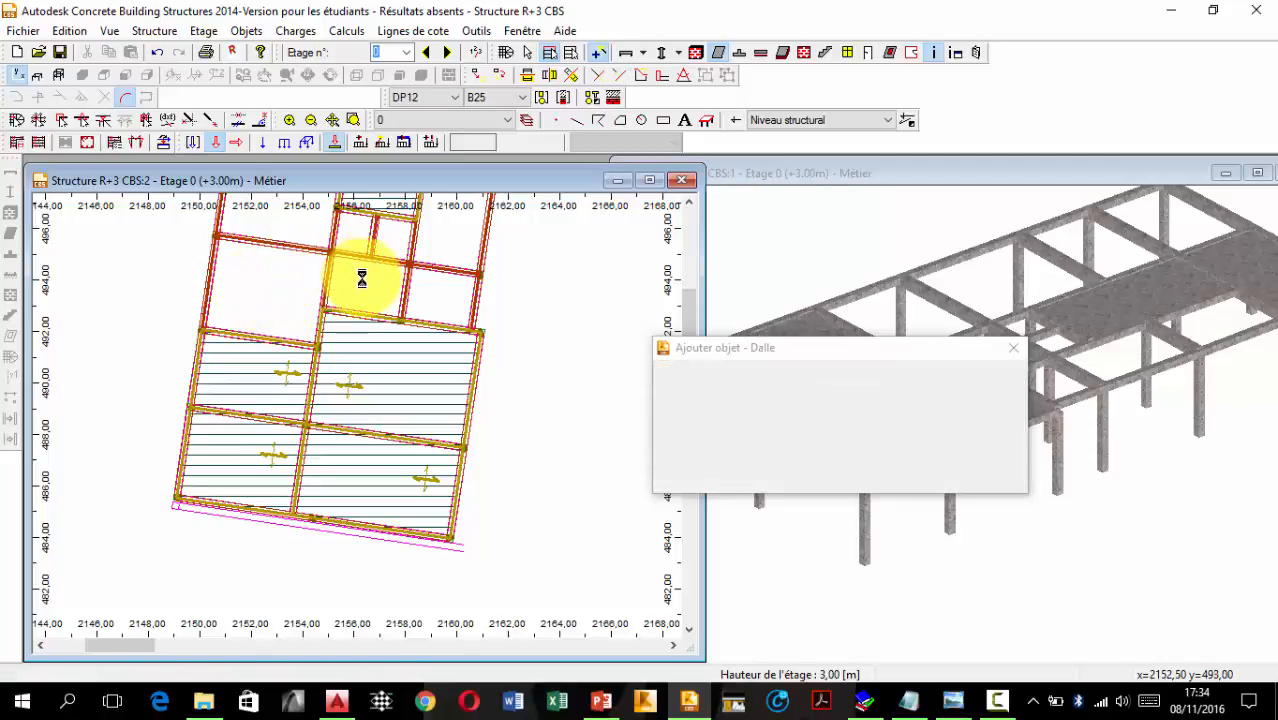
Add DP12 slabs in the two small bays south of the lift shaft and stairs, and in the large bay west of the shaft.
middle_click_drag(365, 271, 418, 480)
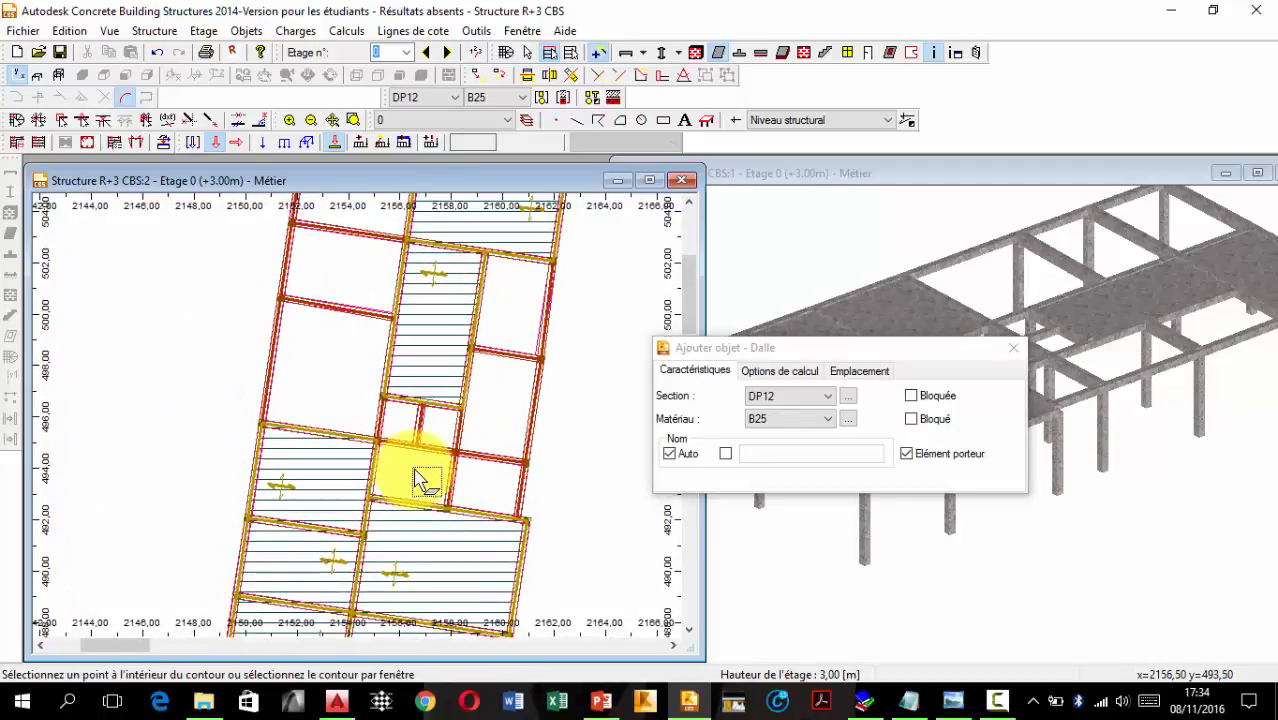
left_click(479, 482)
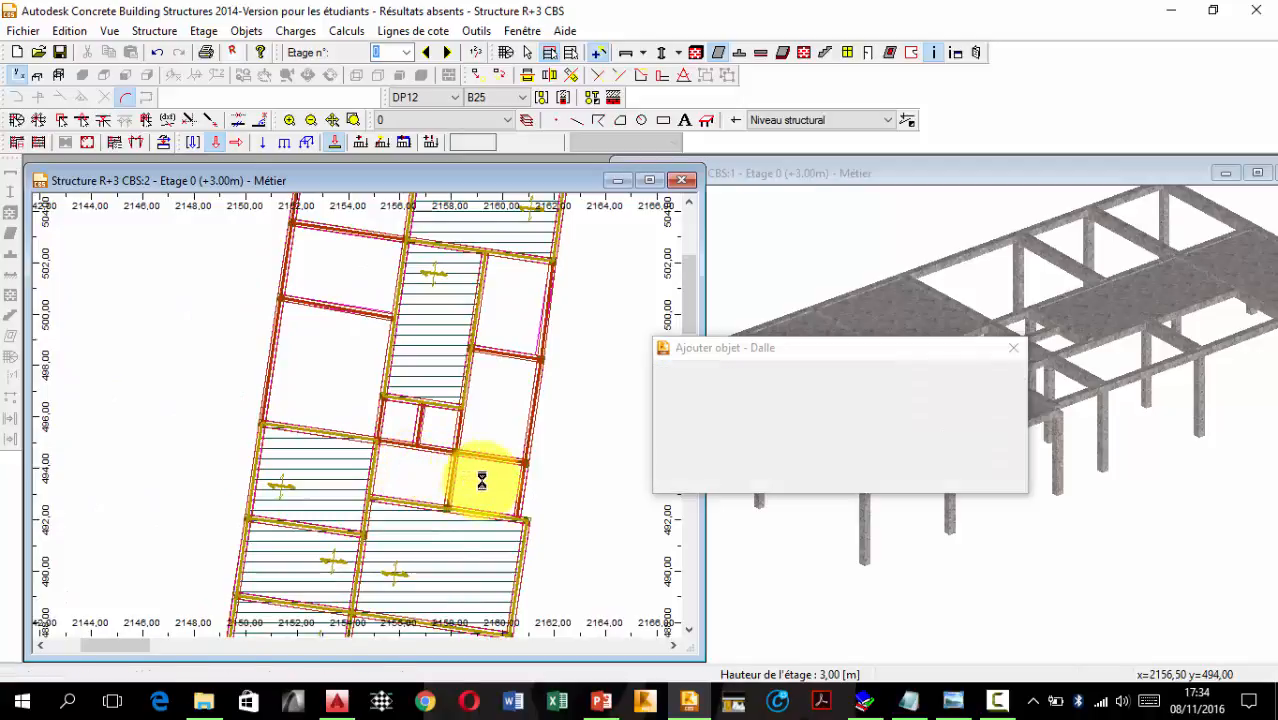
left_click(335, 370)
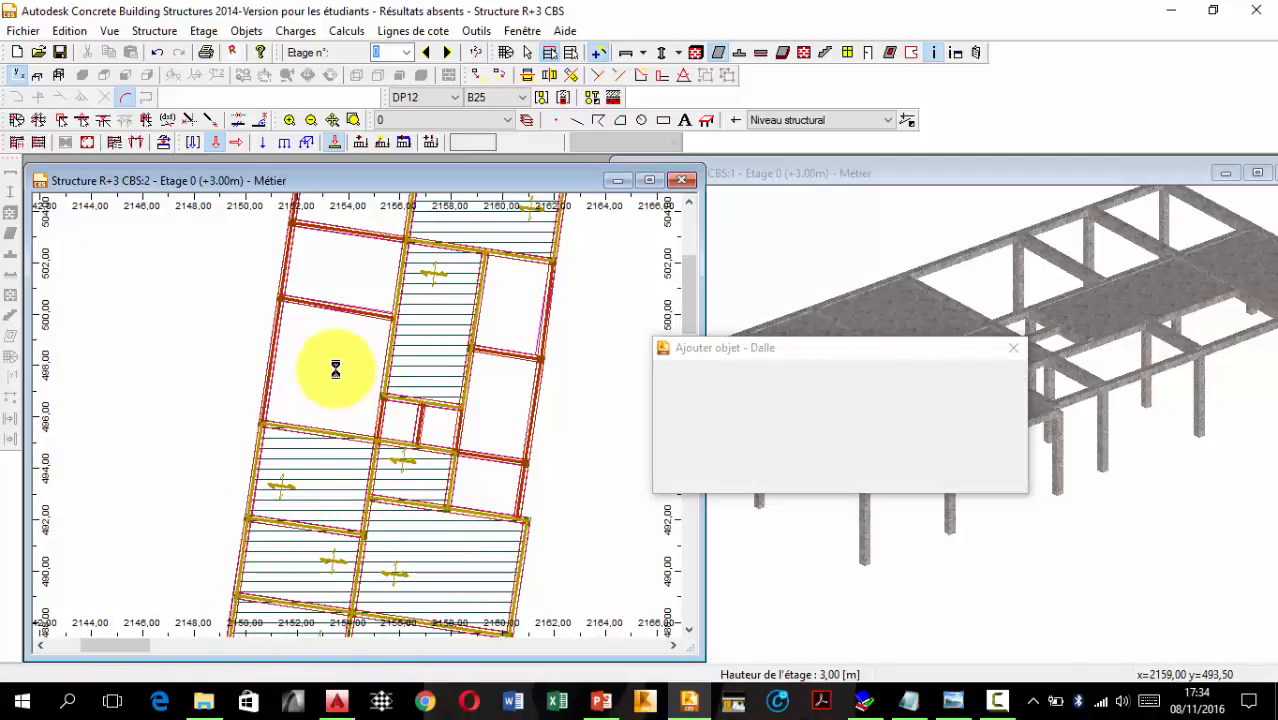
left_click(388, 291)
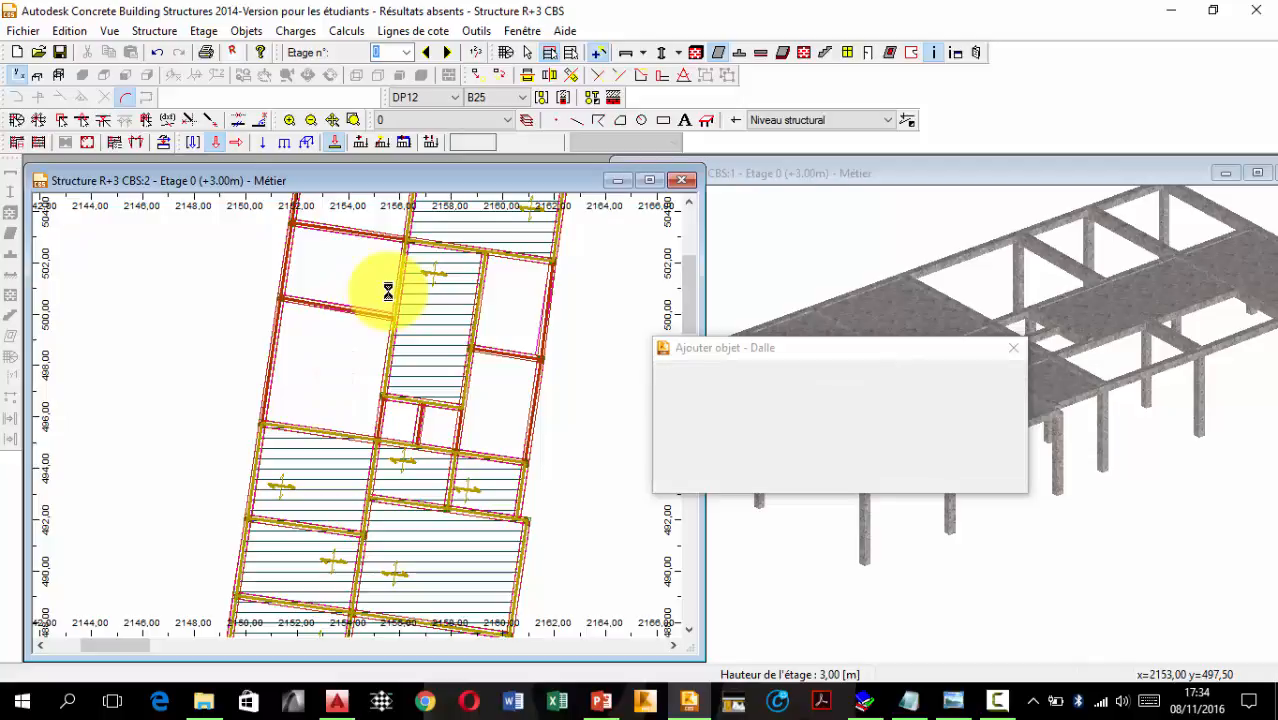
Add DP12 slabs in the two northernmost bays of the west row and in the east bay just north of the stairs.
scroll(392, 370, "up", 5)
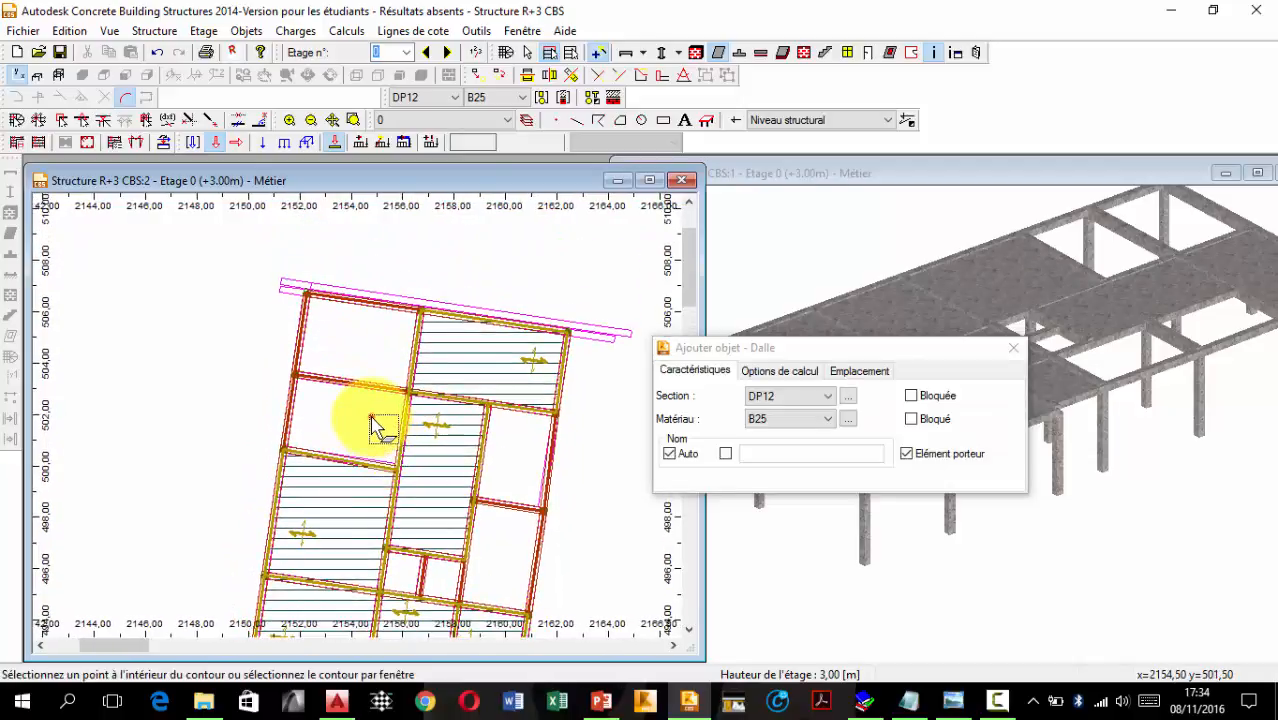
left_click(372, 392)
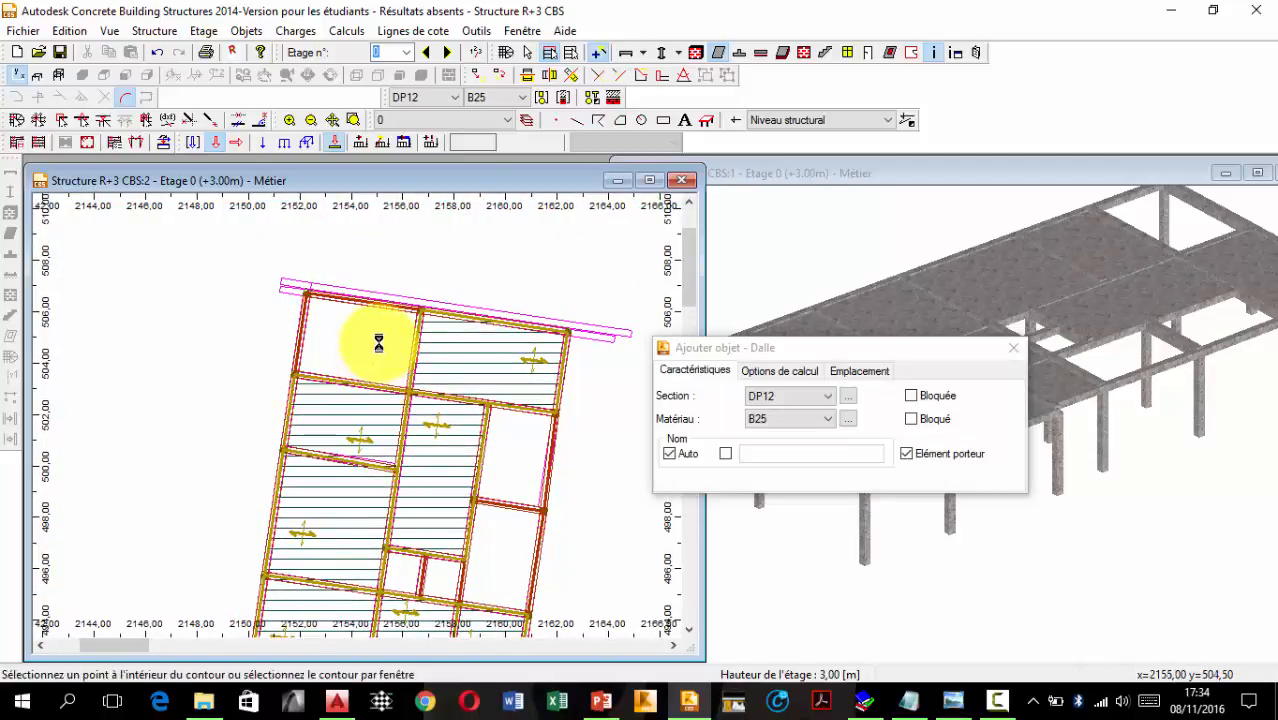
left_click(482, 463)
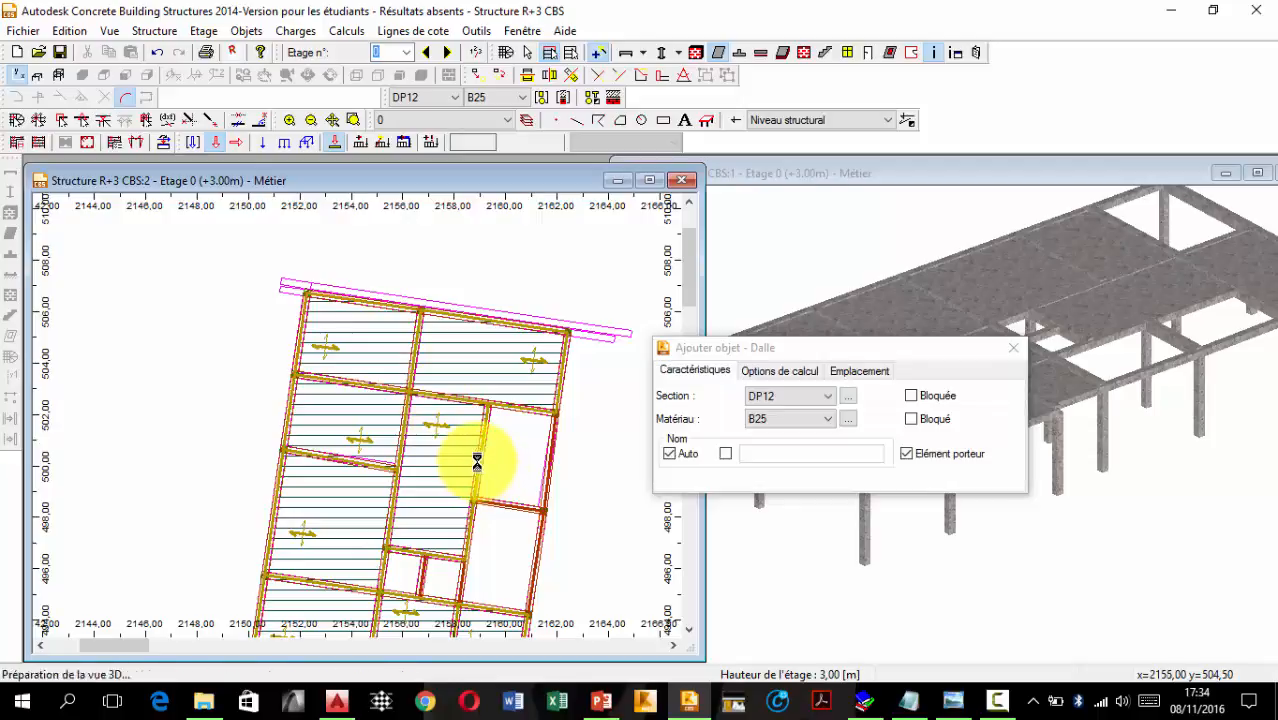
scroll(440, 345, "down", 4)
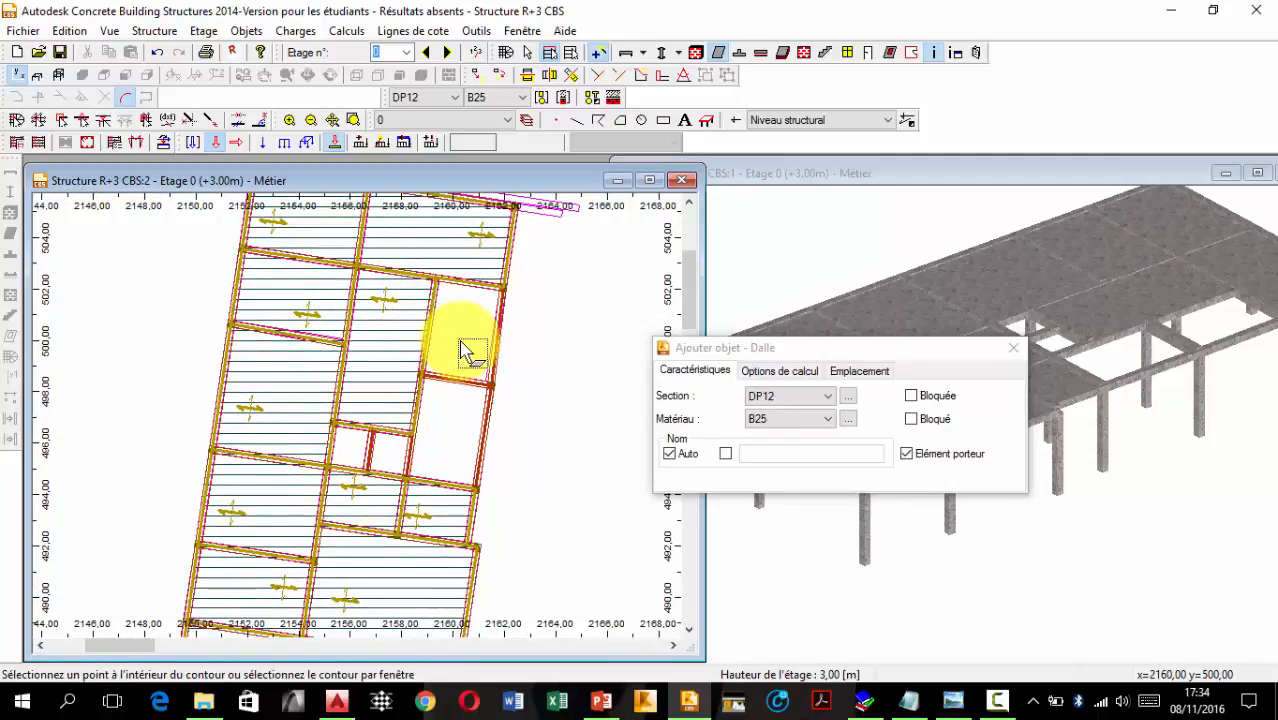
left_click(442, 444)
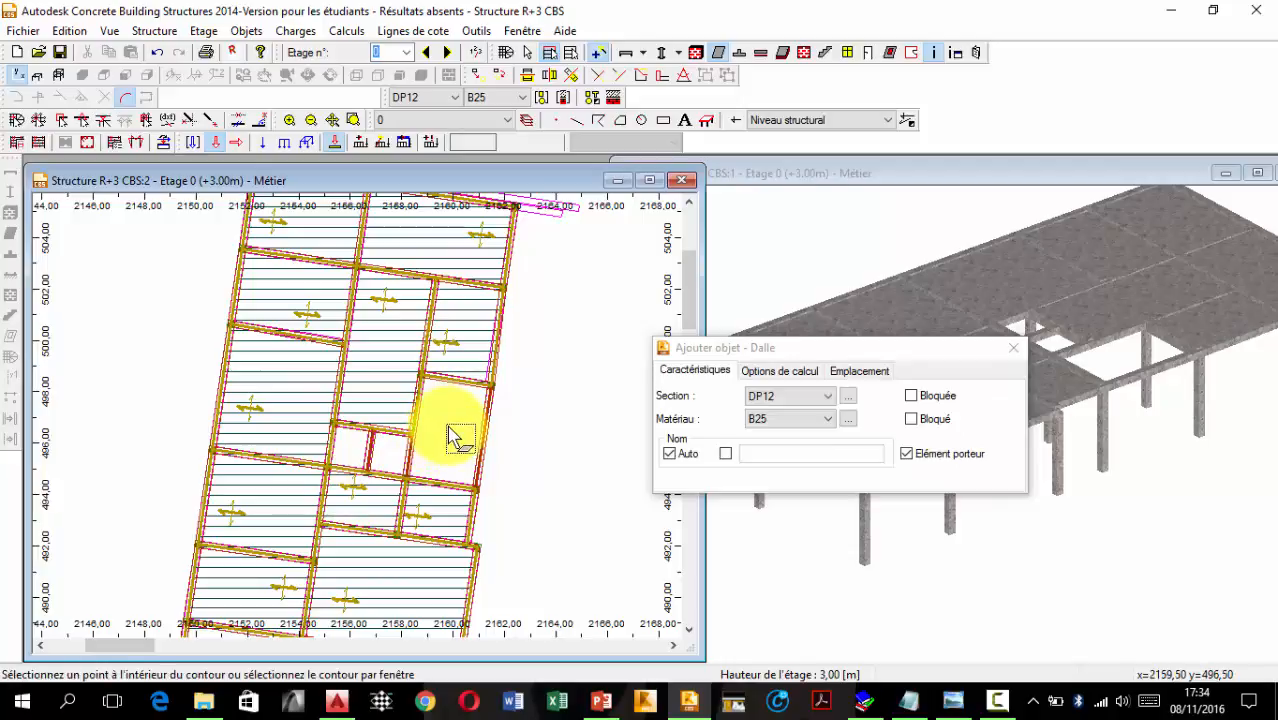
Check the slab types and span arrows around the lift shaft and along the southern bays in the AutoCAD plan, and return to CBS.
left_click(337, 699)
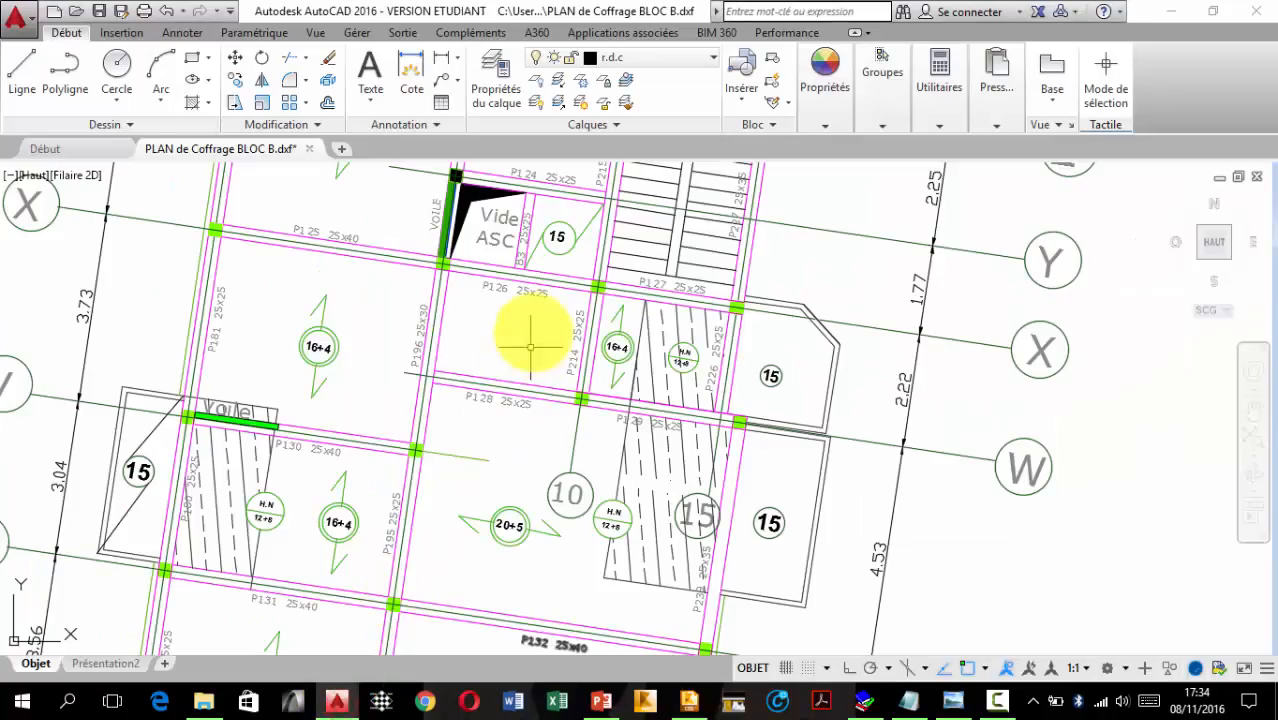
mouse_move(530, 347)
middle_mouse_down()
mouse_move(599, 542)
mouse_move(622, 538)
middle_mouse_up()
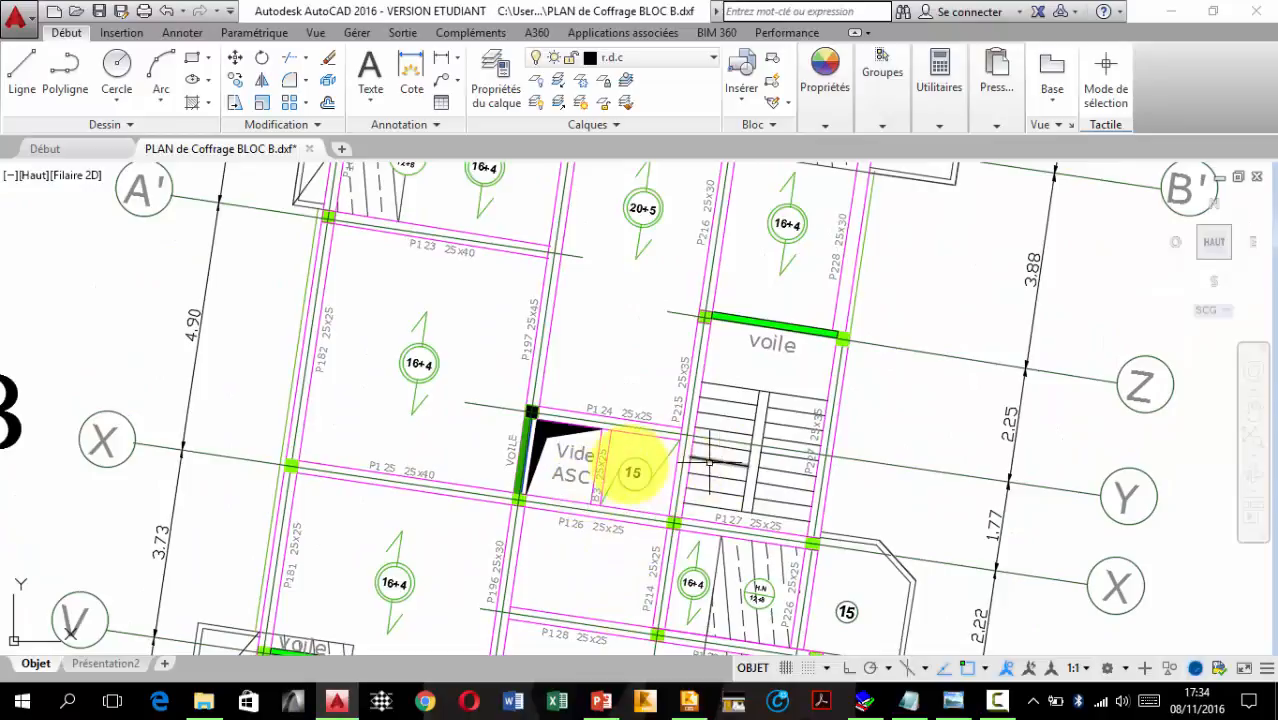
scroll(533, 382, "down", 2)
mouse_move(526, 380)
middle_mouse_down()
mouse_move(567, 504)
mouse_move(566, 391)
mouse_move(586, 360)
mouse_move(589, 312)
middle_mouse_up()
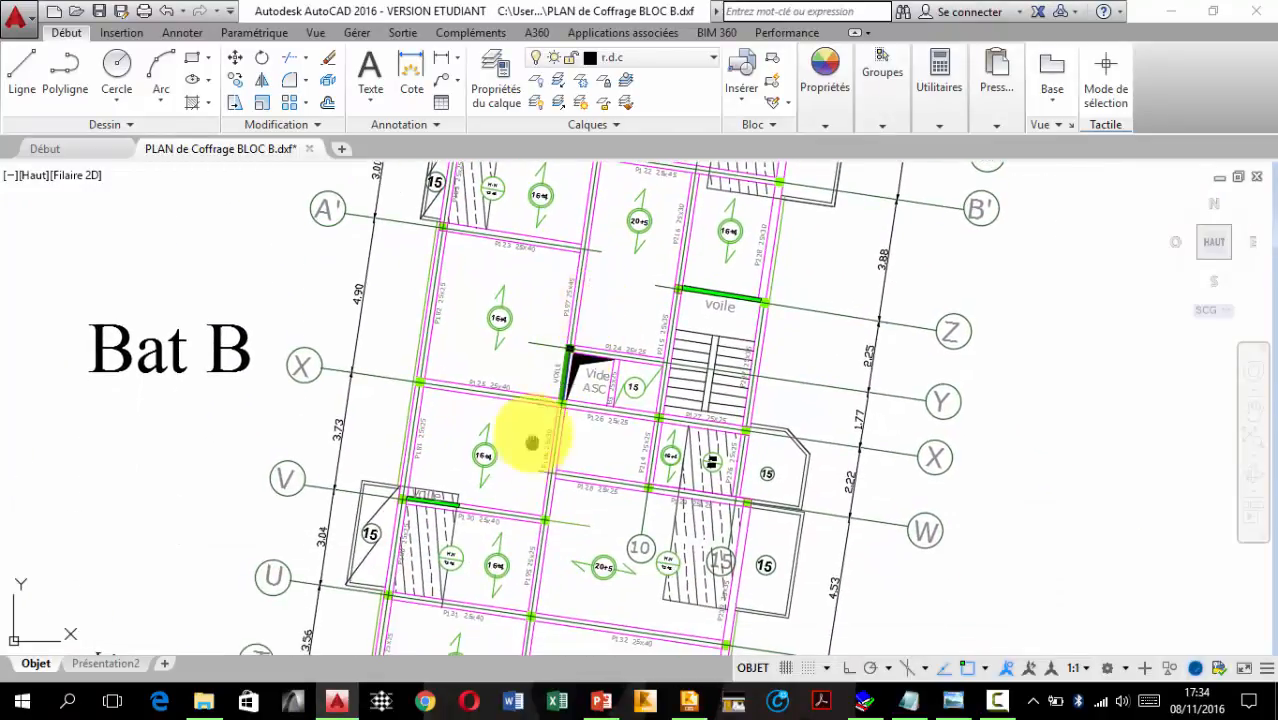
middle_click_drag(531, 434, 536, 288)
middle_click_drag(514, 416, 510, 338)
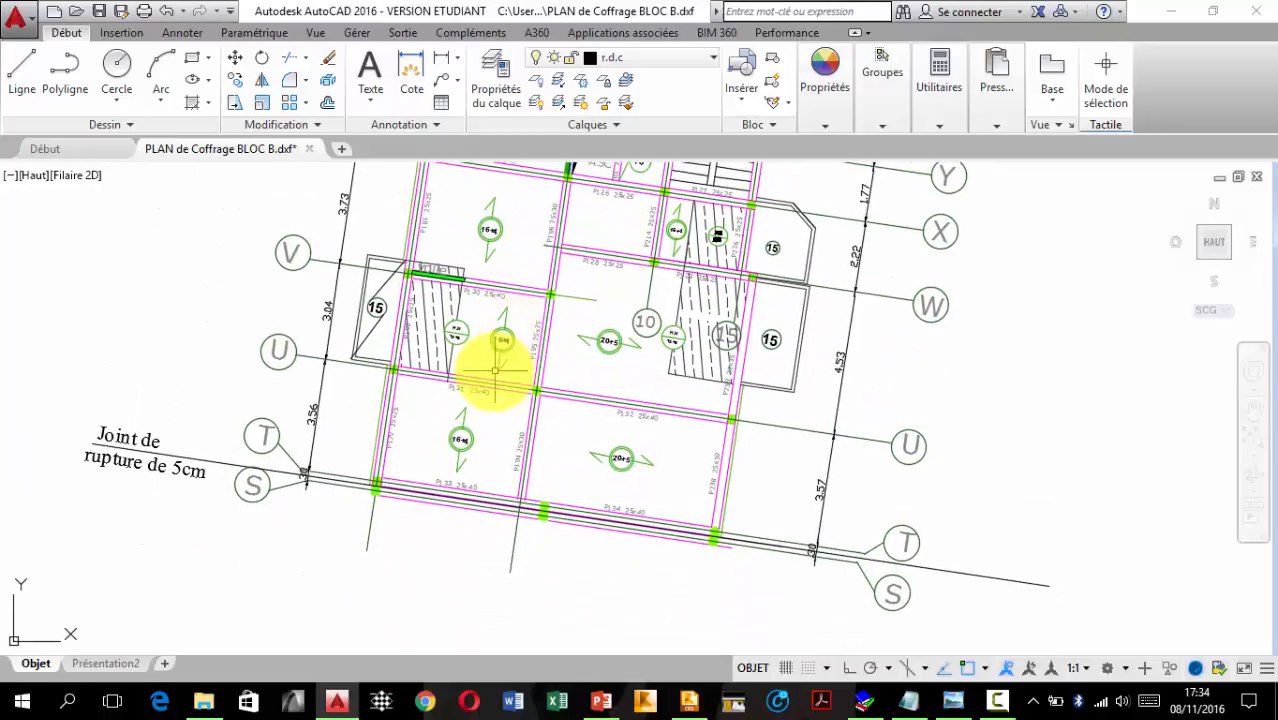
left_click(1167, 16)
Turn on the display of all drawing layers and restore the initial view of the plan.
scroll(395, 410, "down", 3)
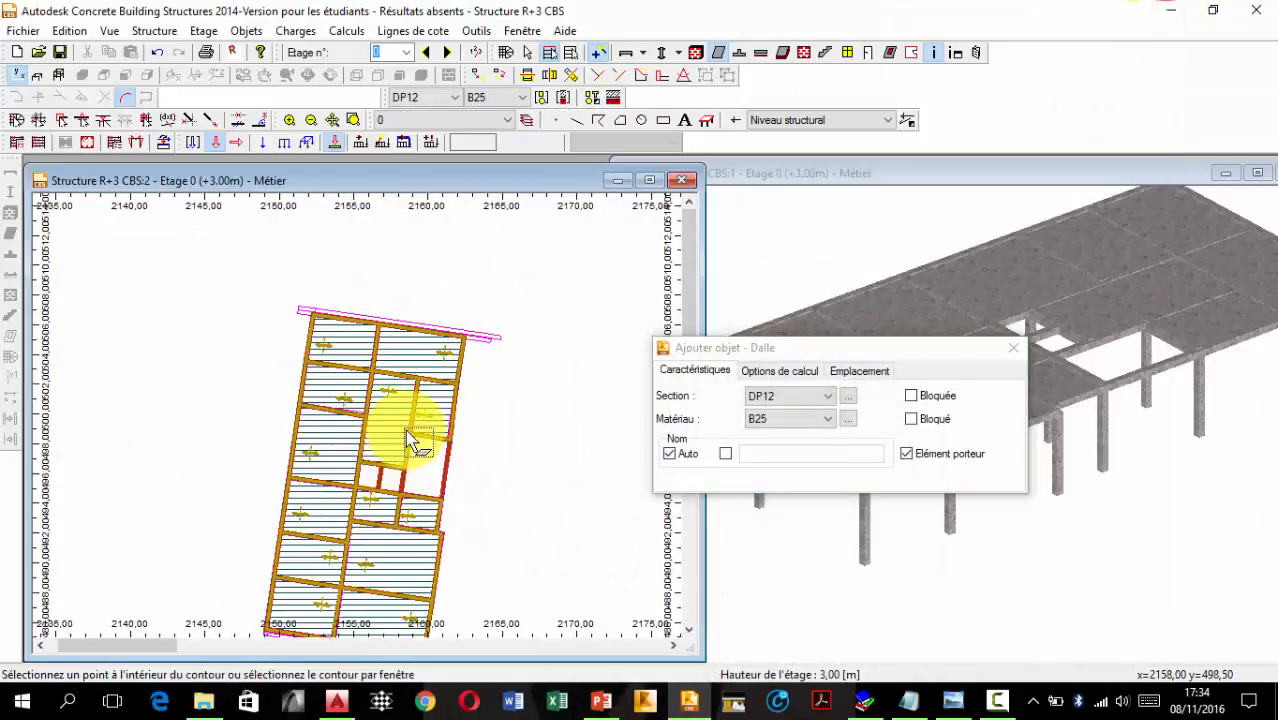
left_click(417, 428)
key("ctrl+alt+d")
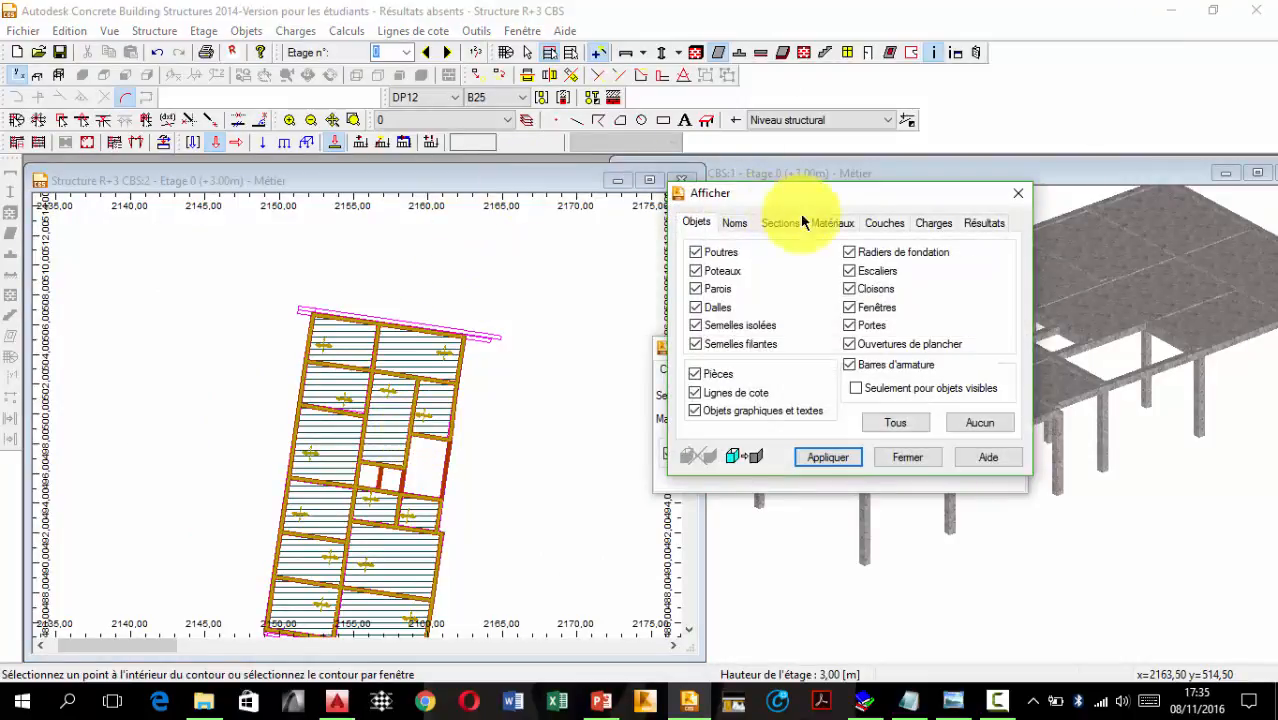
left_click(883, 223)
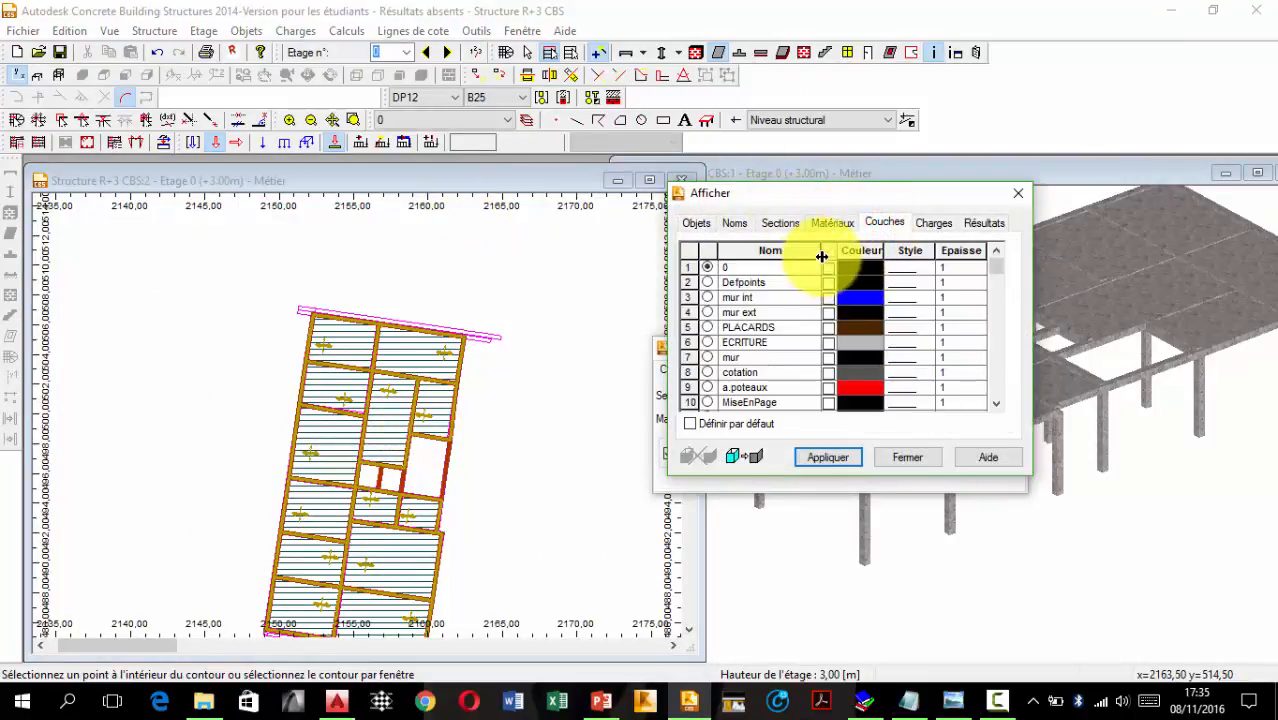
left_click(827, 251)
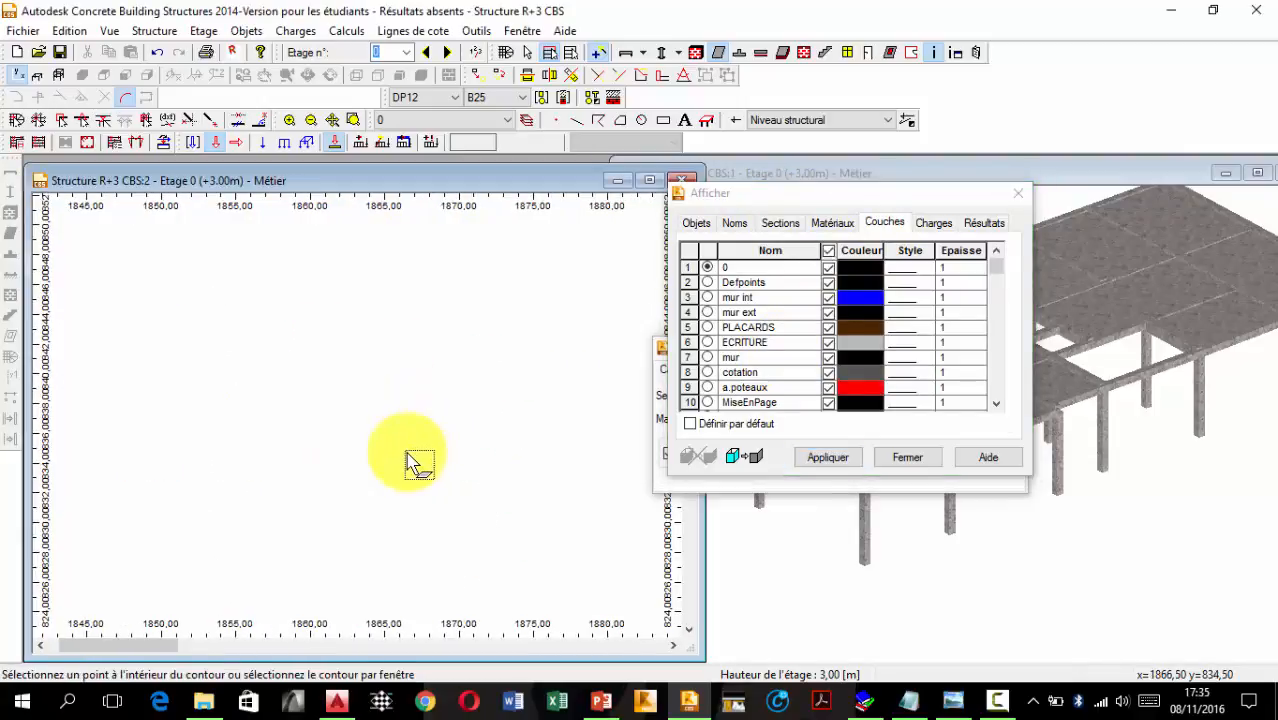
right_click(413, 414)
left_click(450, 173)
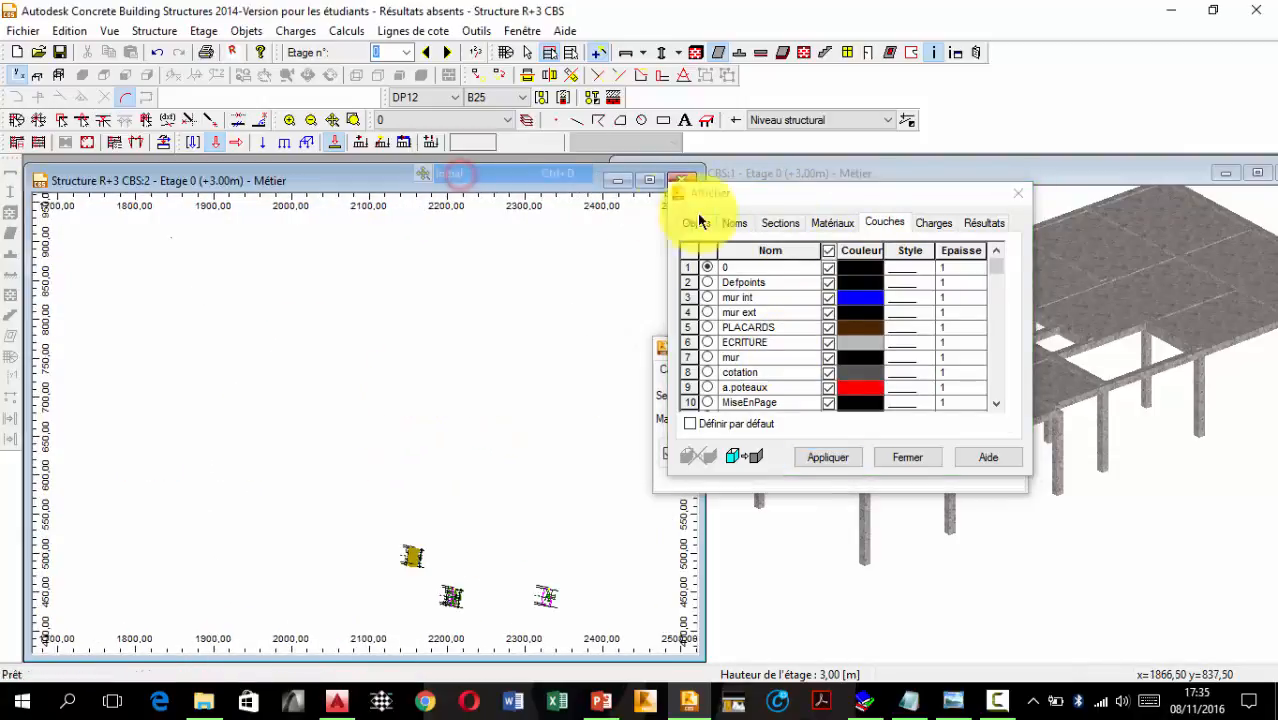
left_click(1017, 192)
Leave slab creation and select the slabs whose plan arrows span crosswise: the southeast slab, the one north of it and the northeast slab.
scroll(419, 568, "up", 5)
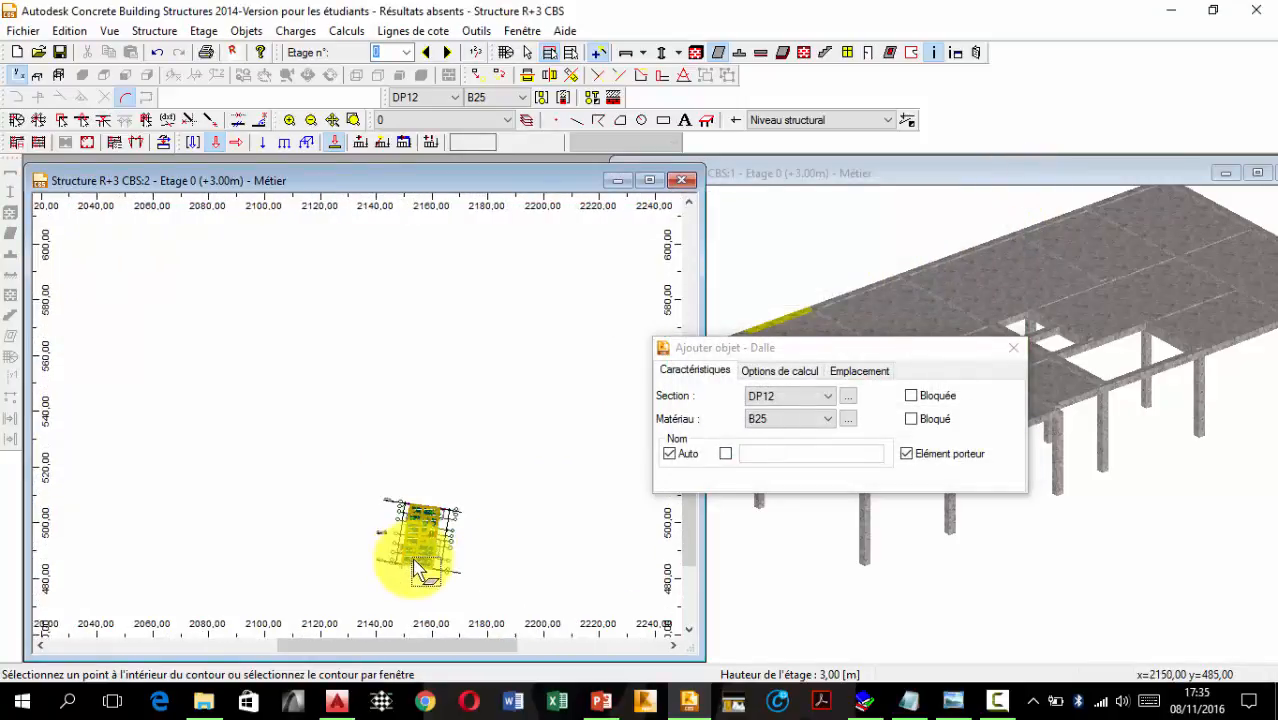
middle_click_drag(415, 556, 353, 406)
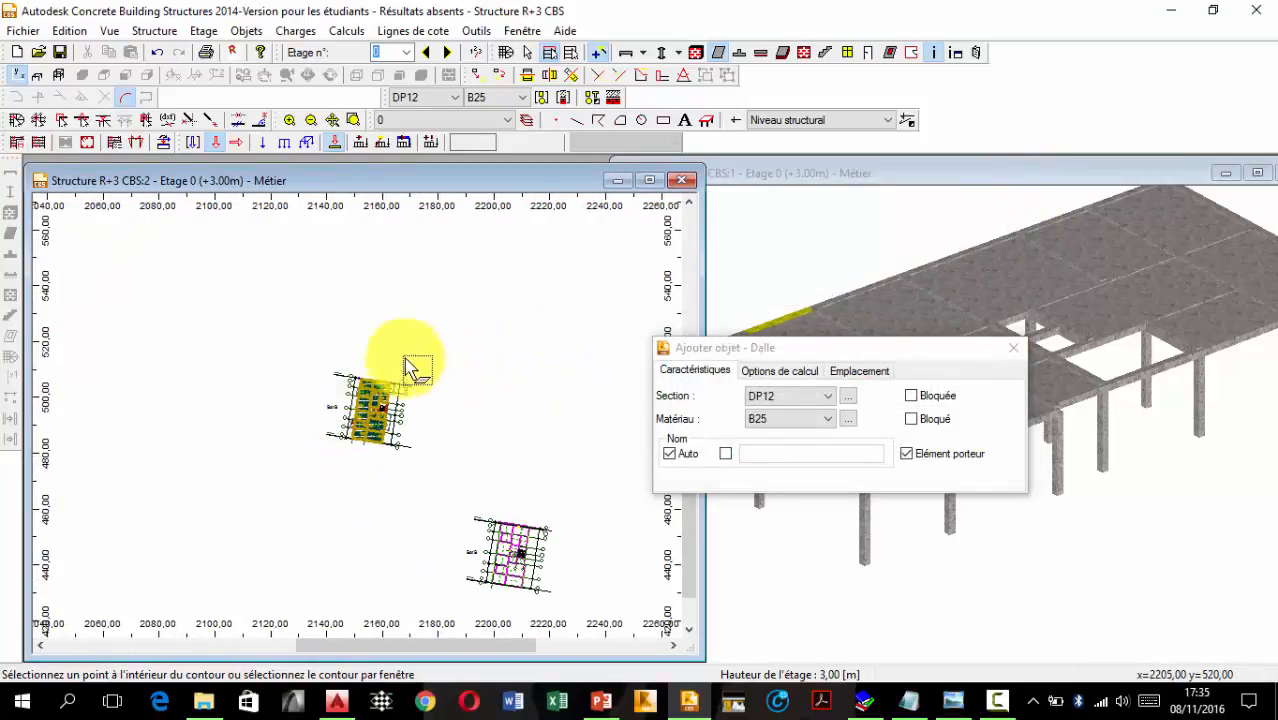
key("Escape")
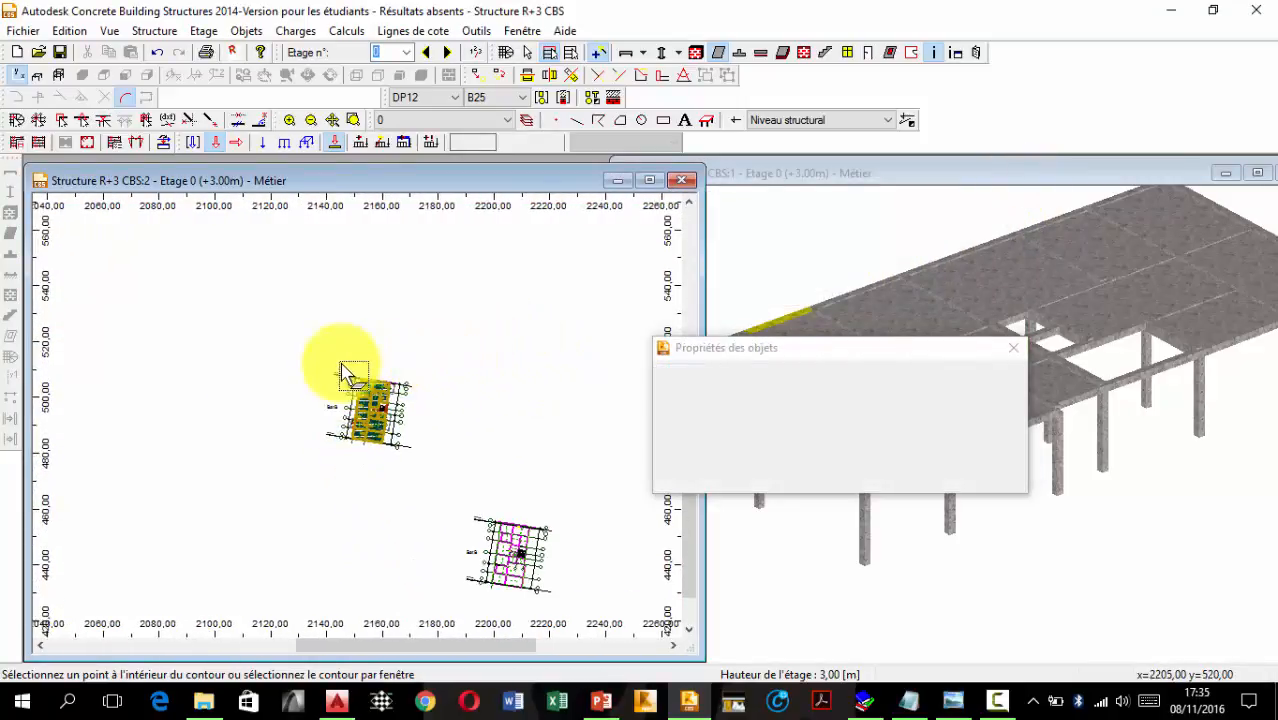
scroll(369, 408, "up", 5)
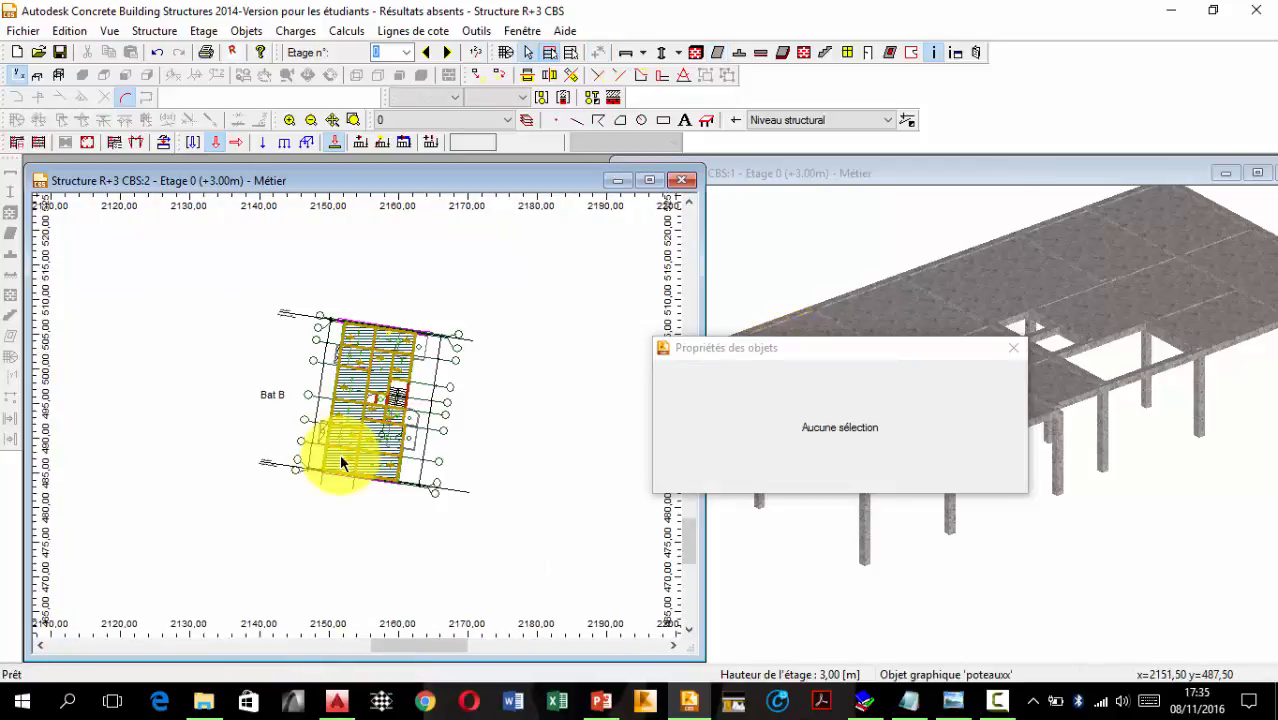
scroll(377, 465, "up", 4)
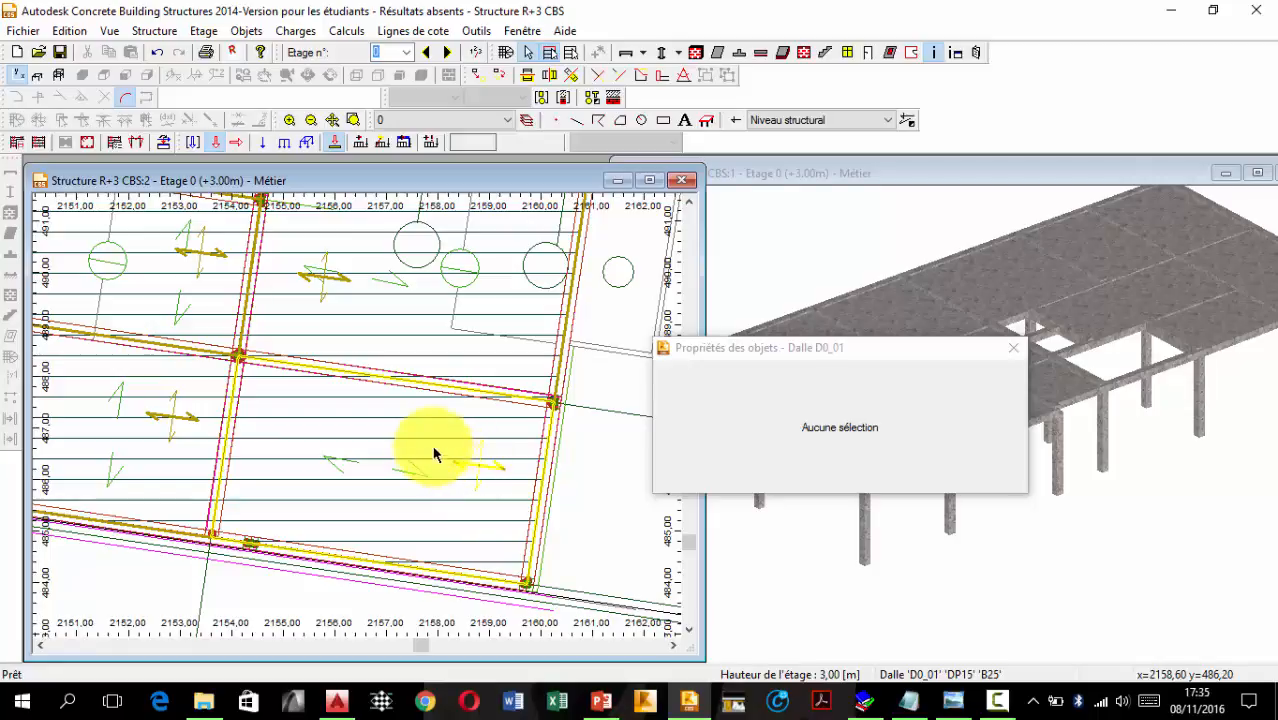
left_click(560, 448)
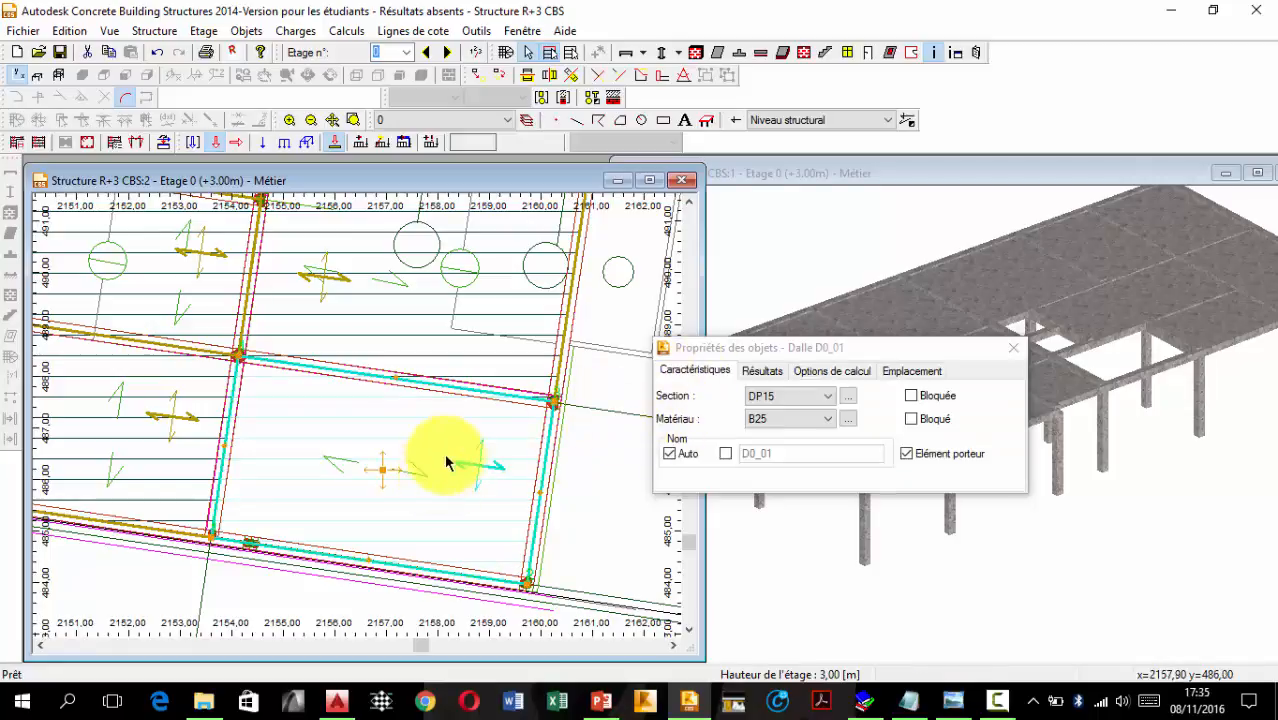
left_click(323, 282)
scroll(328, 277, "down", 3)
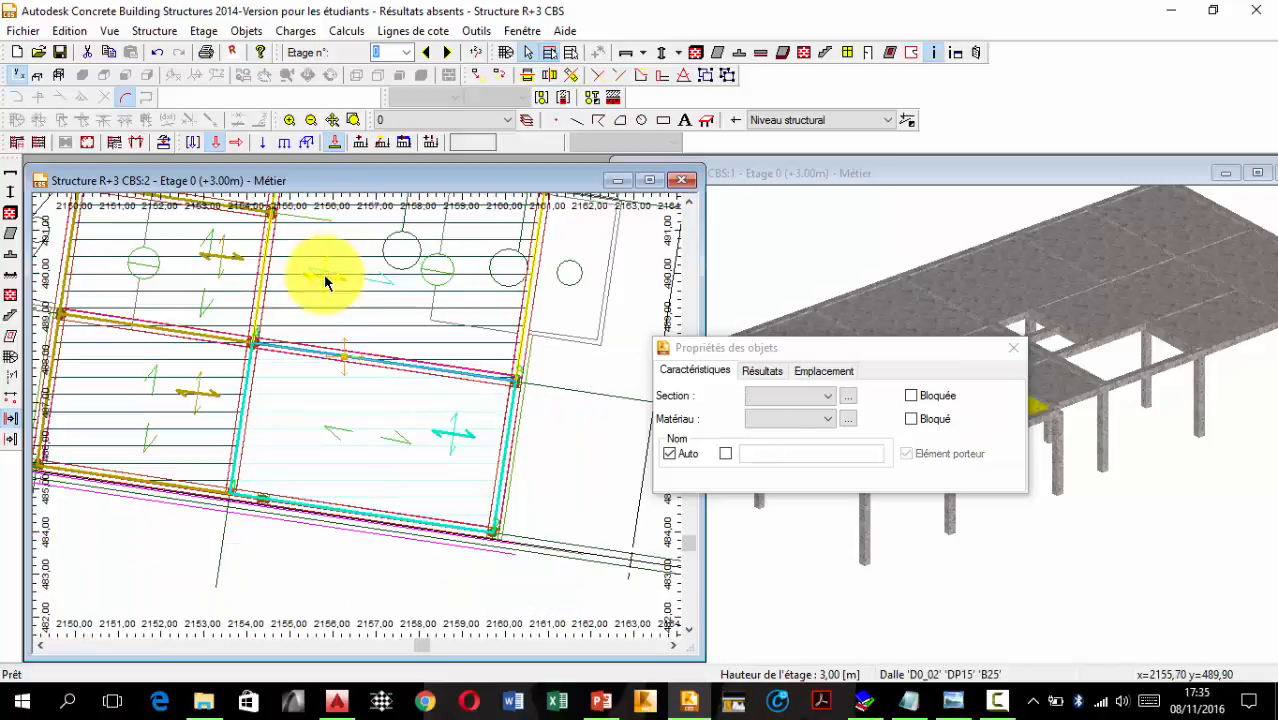
middle_click_drag(357, 314, 338, 630)
middle_click_drag(389, 464, 399, 543)
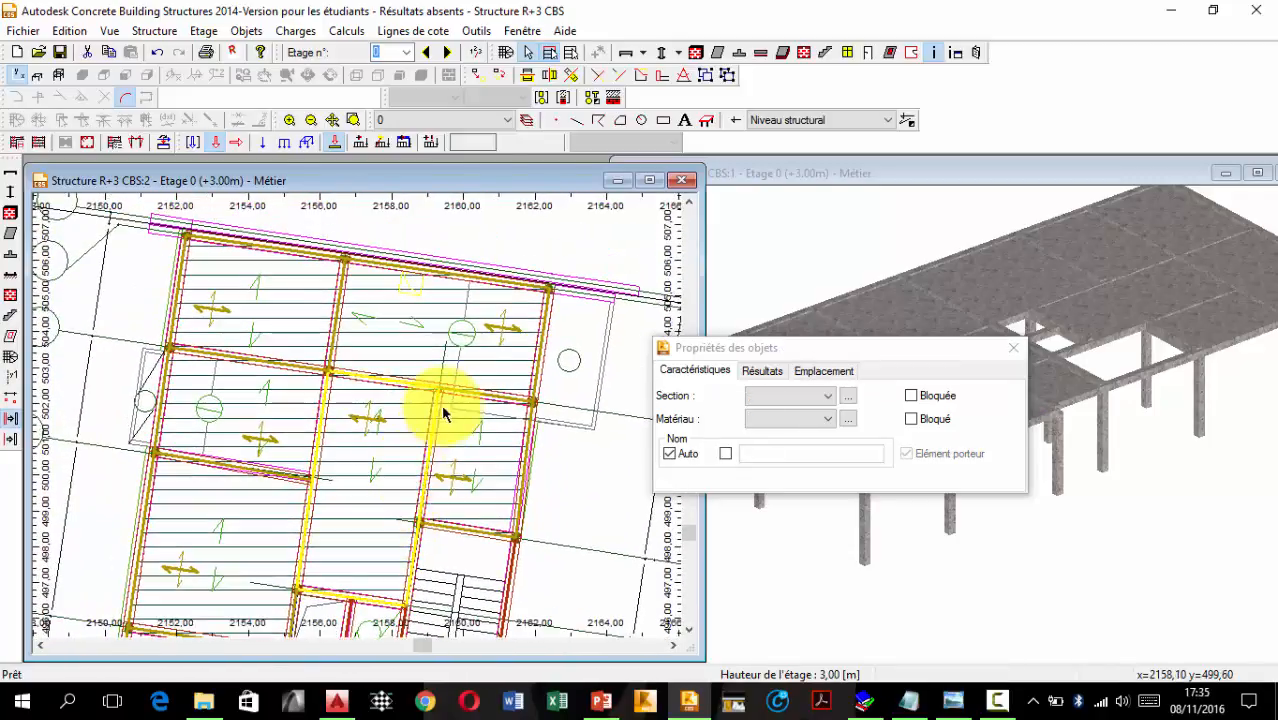
left_click(497, 331)
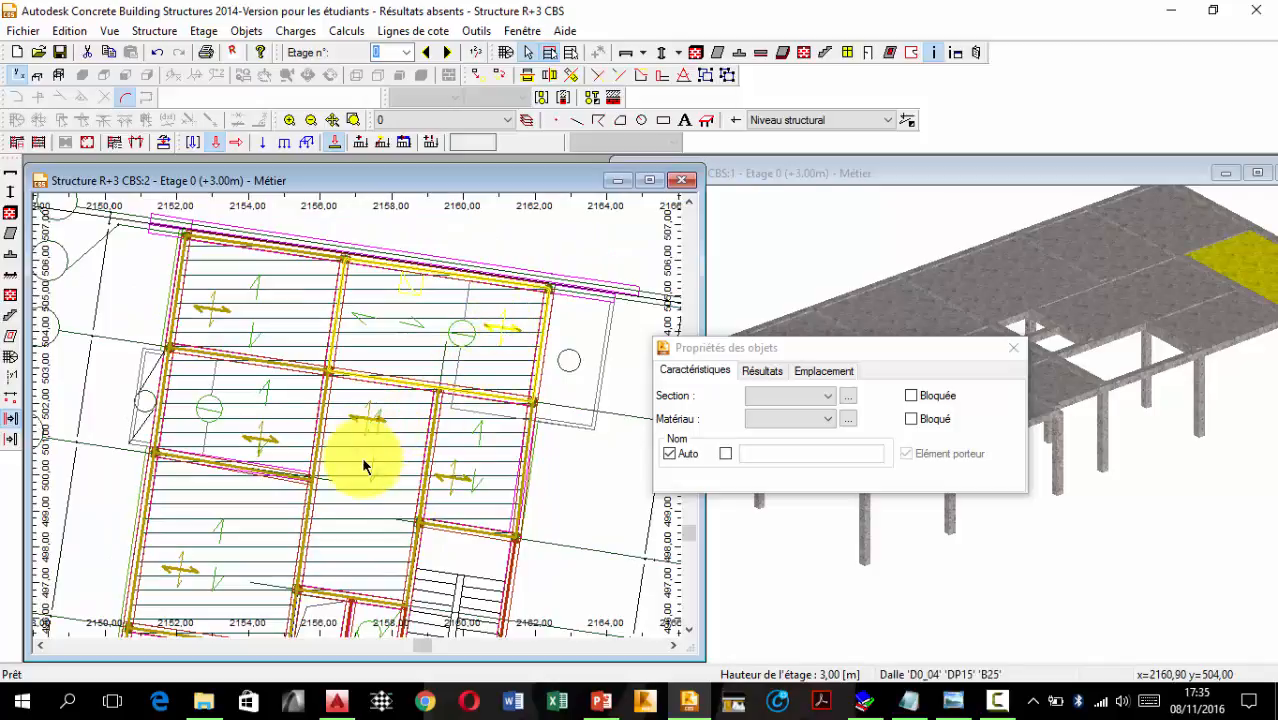
Compare the slab span symbols with the plan arrows, and look through the results and placement properties of the current selection.
scroll(277, 419, "down", 3)
middle_click_drag(277, 419, 271, 277)
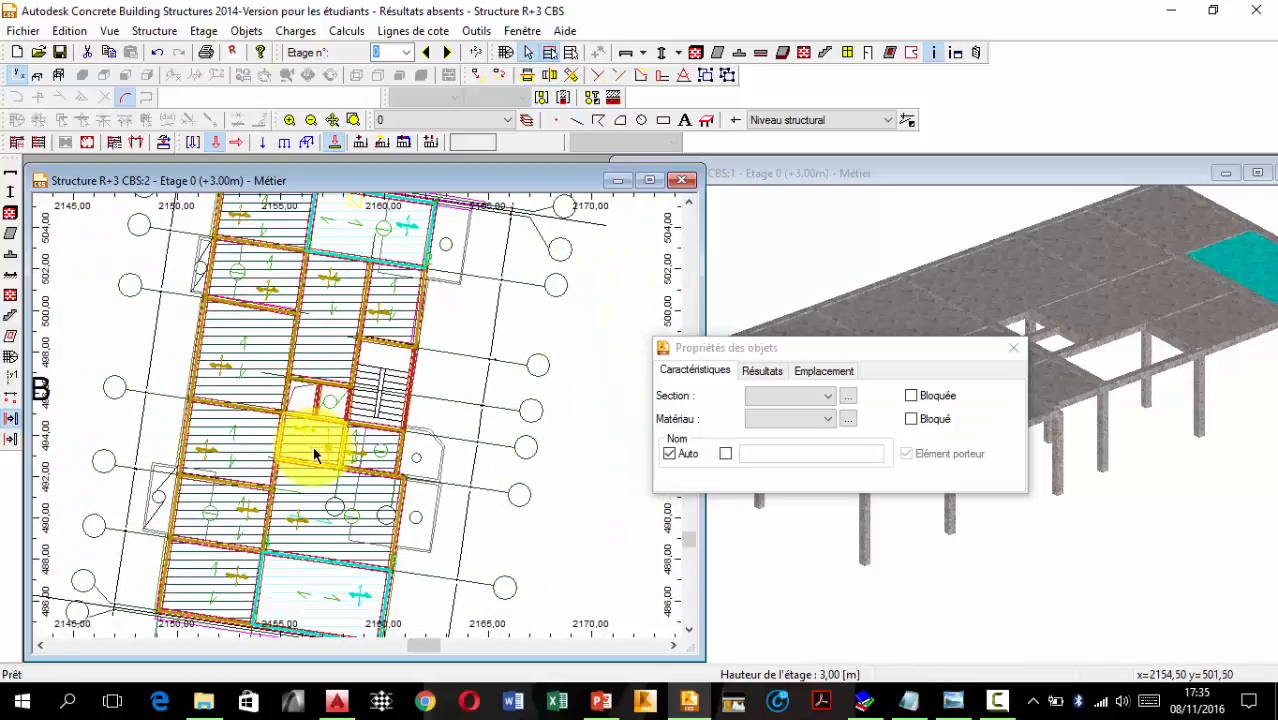
middle_click_drag(314, 455, 322, 365)
scroll(348, 448, "up", 2)
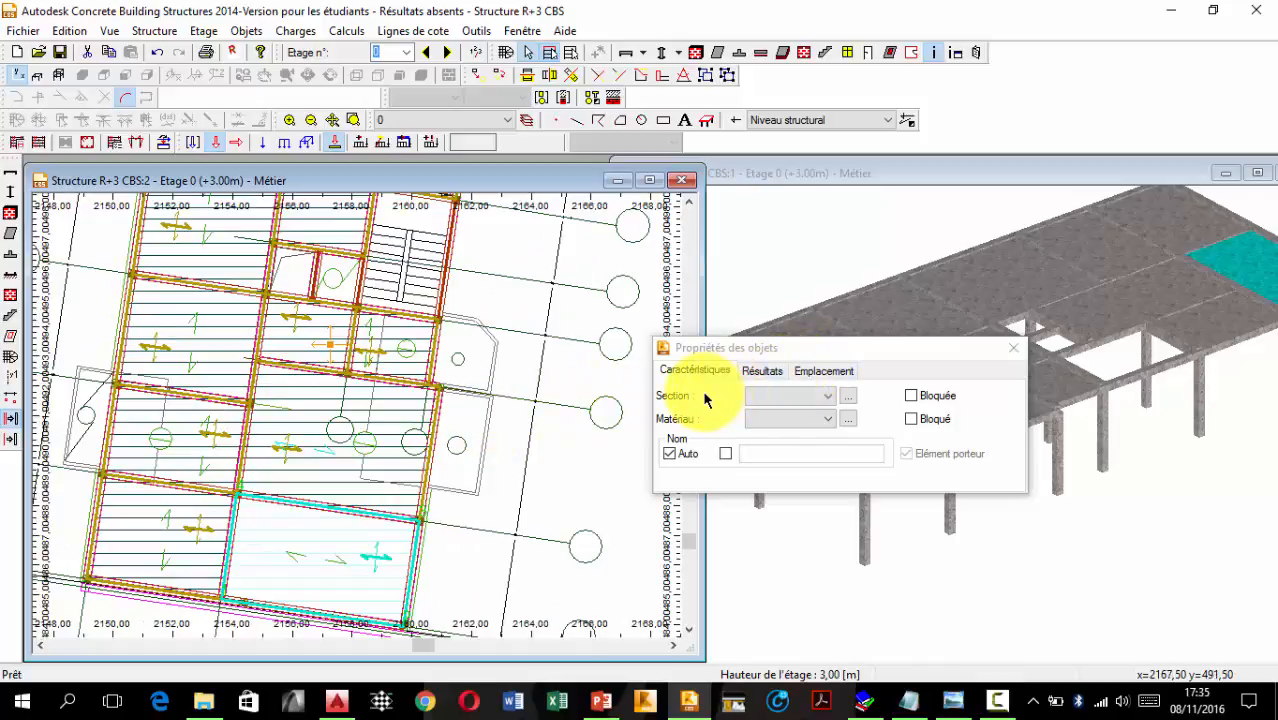
left_click(762, 373)
left_click(820, 375)
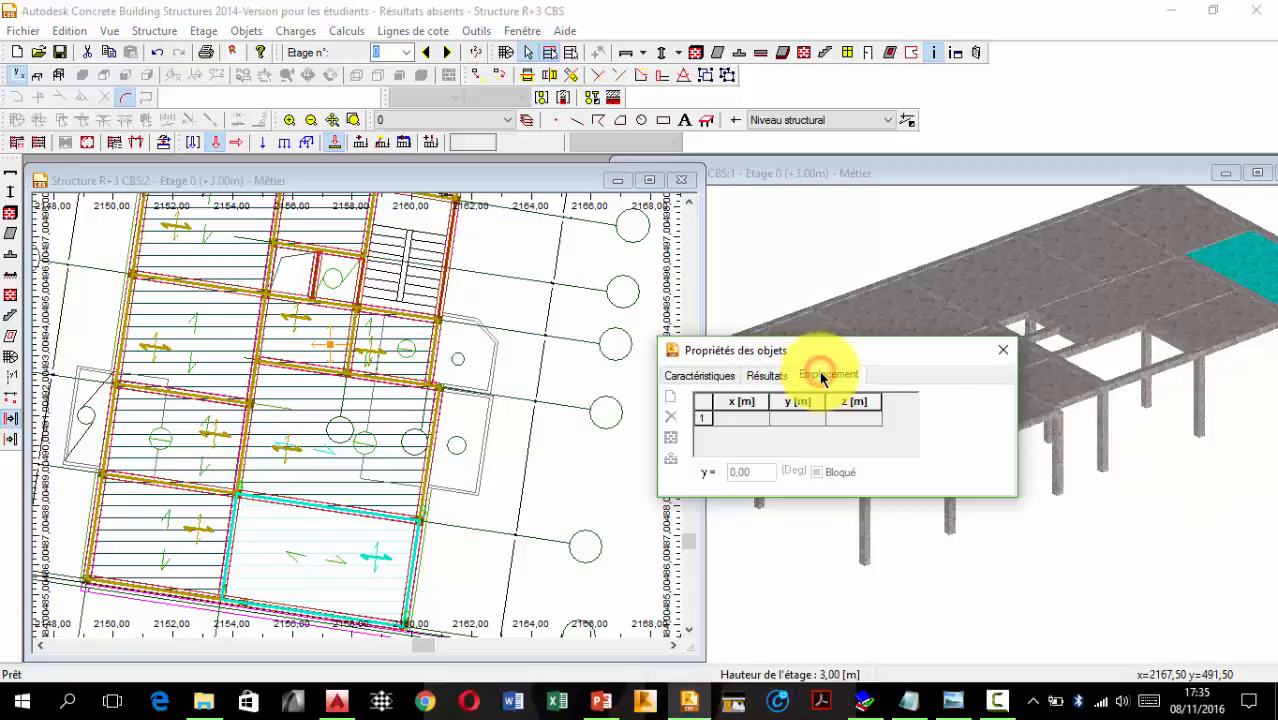
left_click(699, 375)
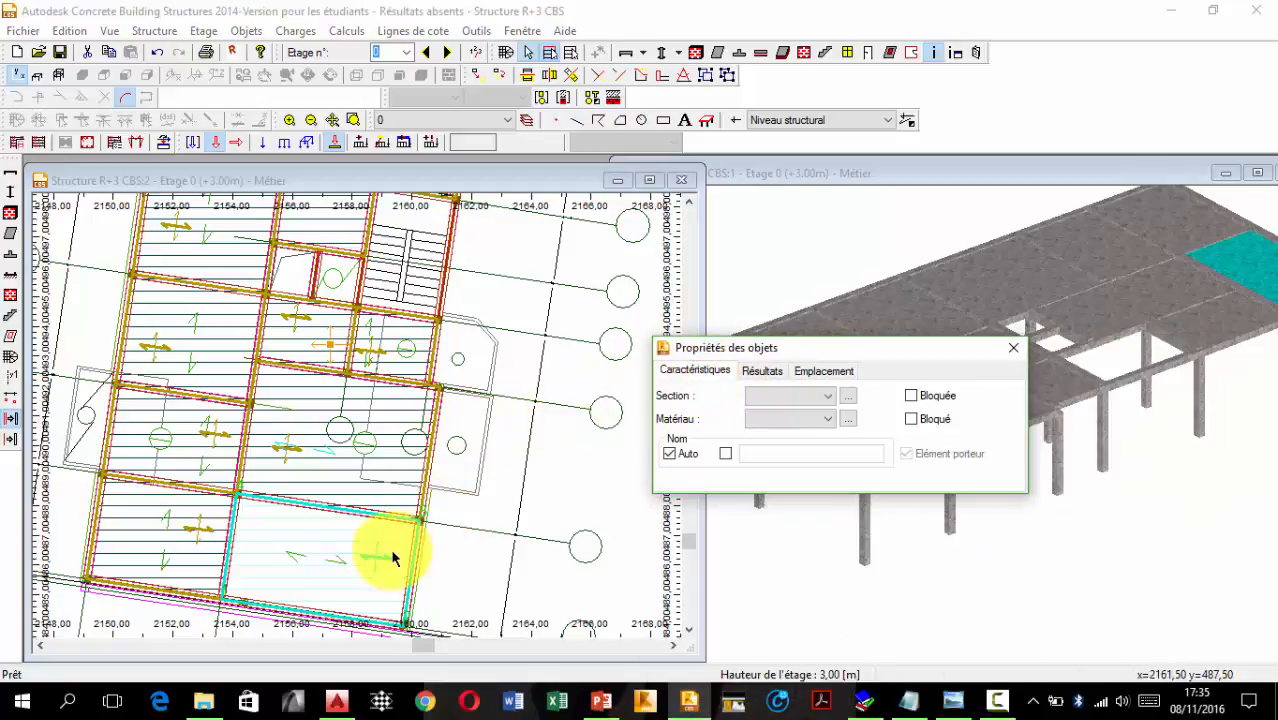
Clear the mixed selection and select only the slab just north of the southeast slab.
left_click(368, 556)
left_click(433, 578)
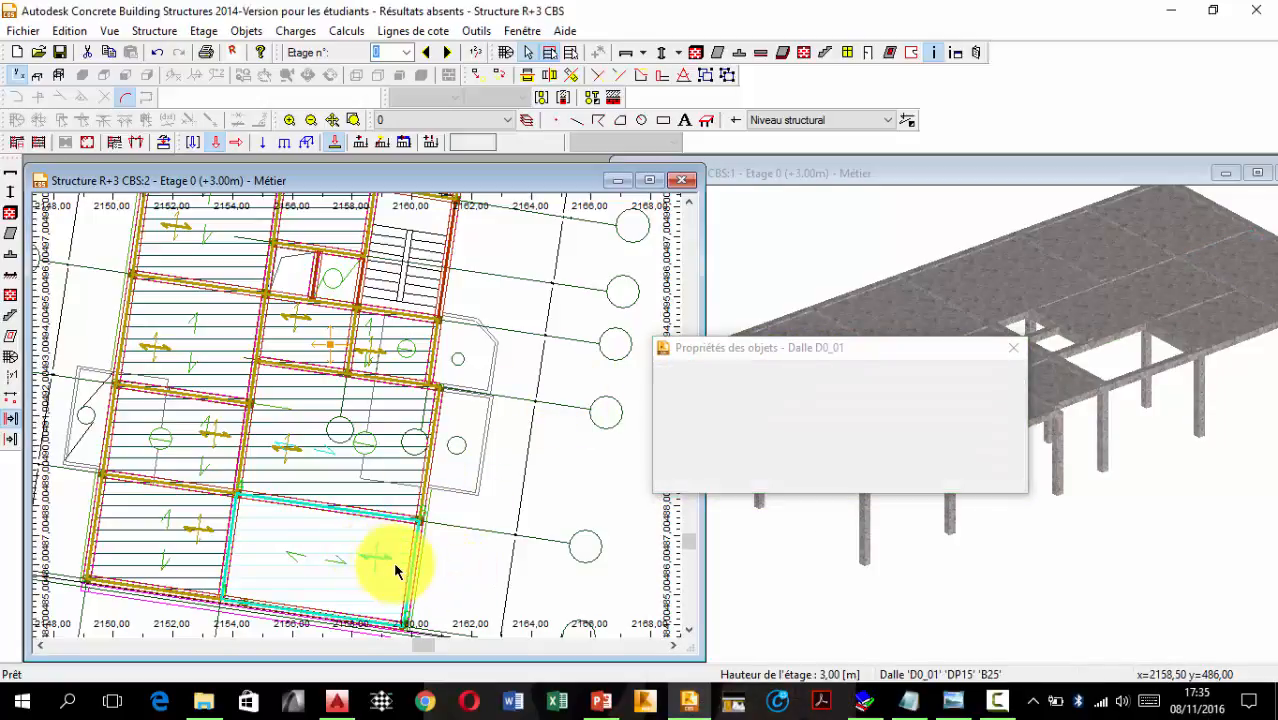
left_click(376, 563)
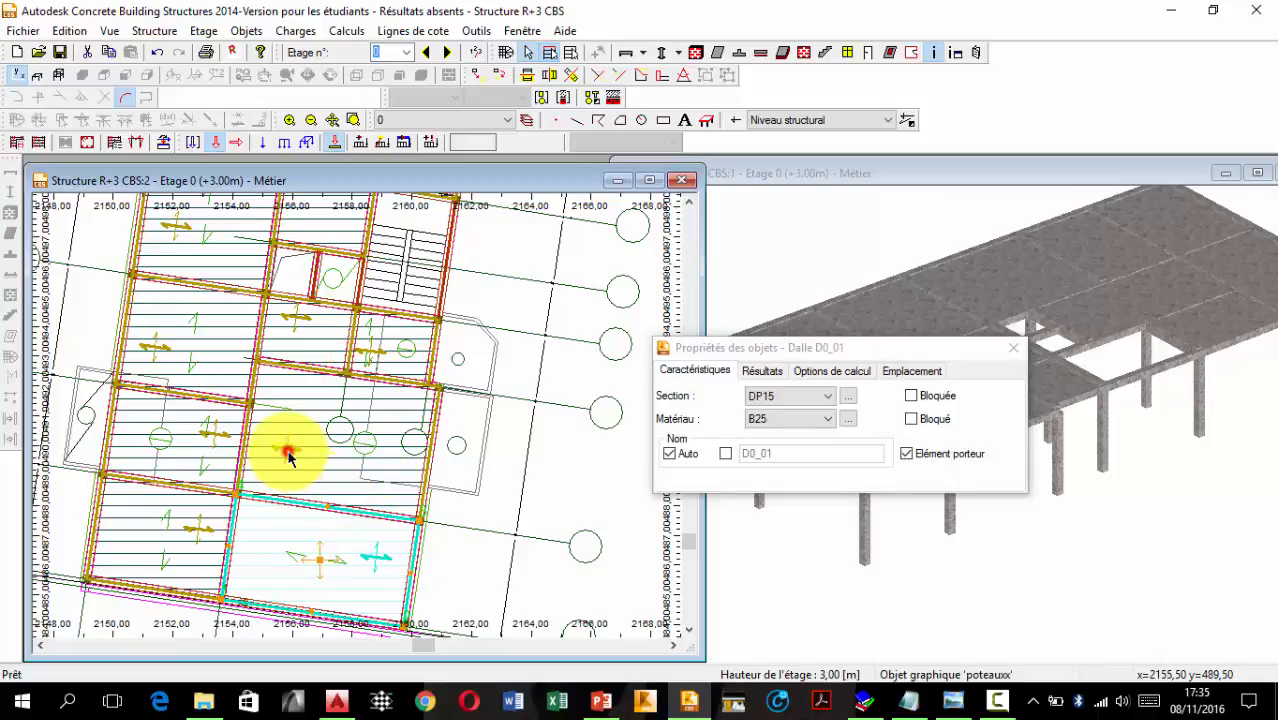
left_click(330, 418, "ctrl")
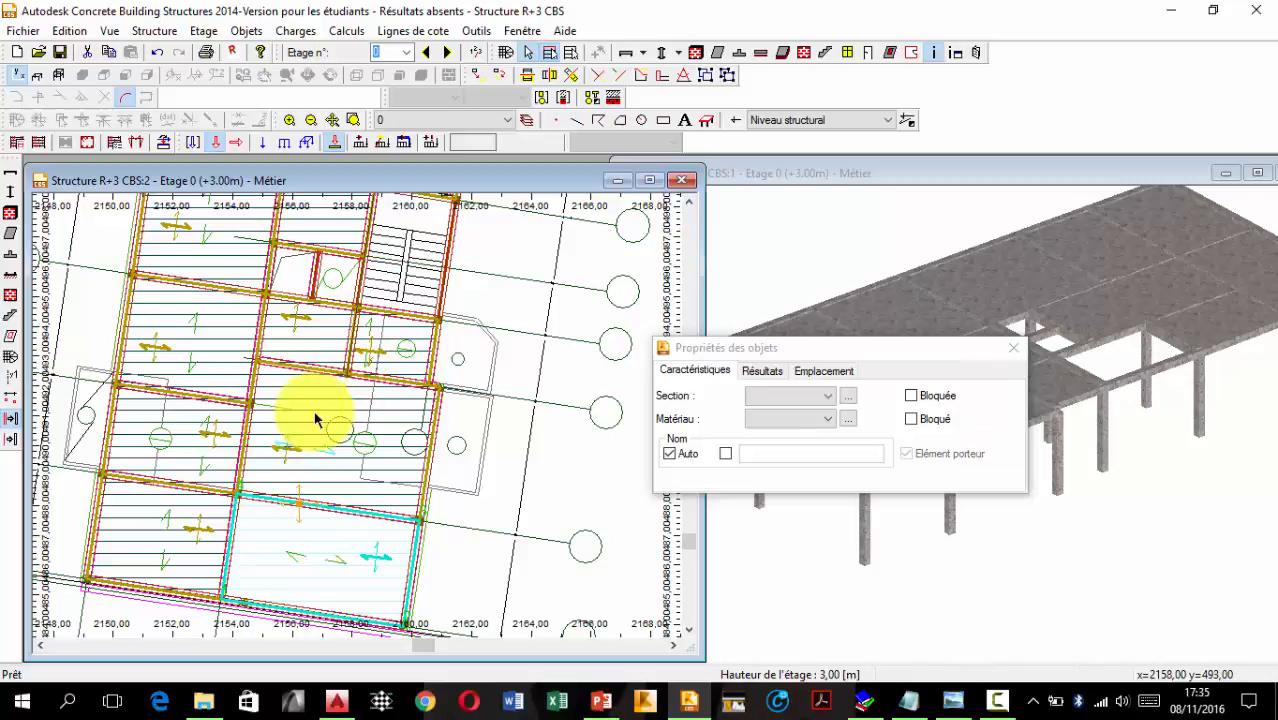
left_click(291, 463)
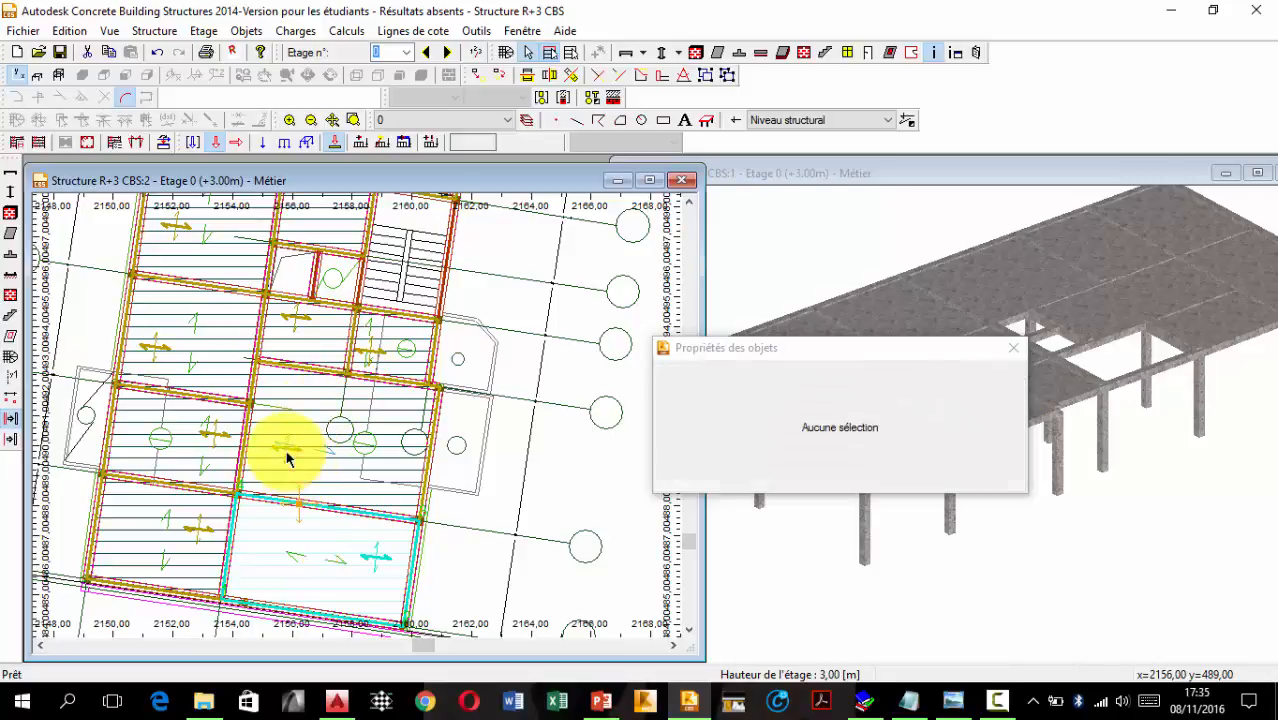
left_click(297, 491)
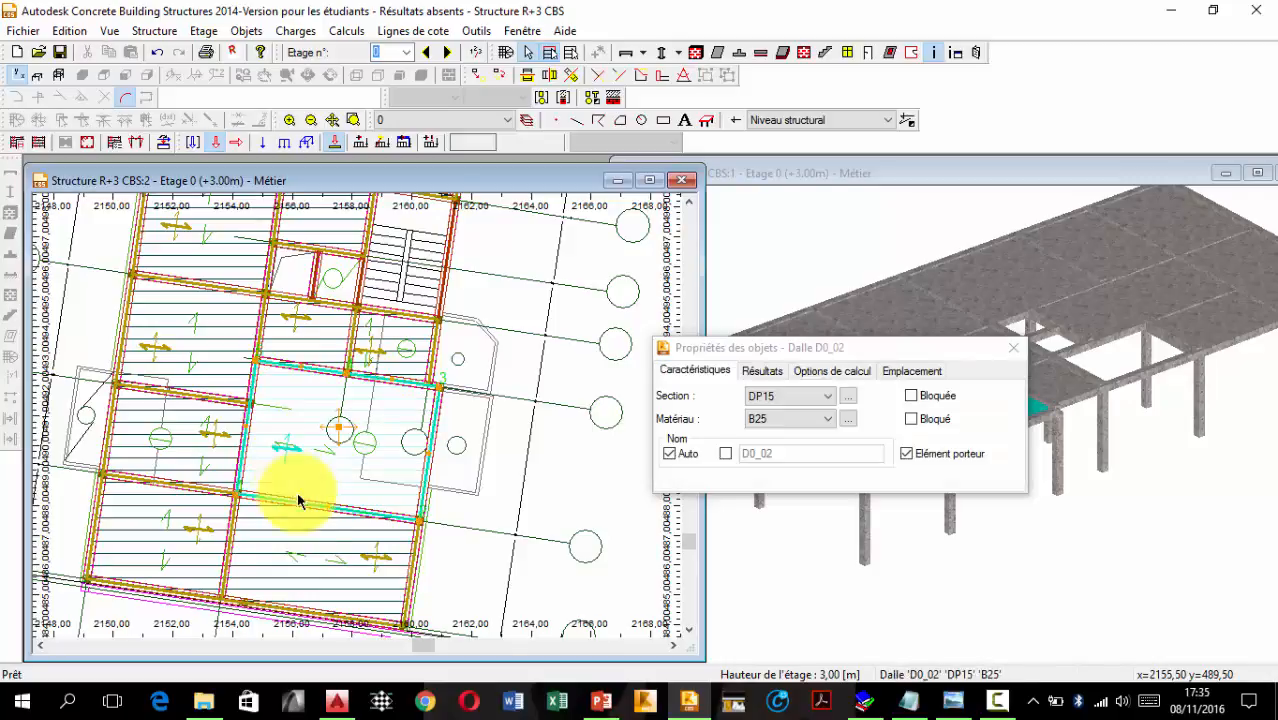
Add the southeast and northeast slabs to the selection and define their span direction with a polyline, following the crosswise plan arrows.
scroll(310, 460, "down", 2)
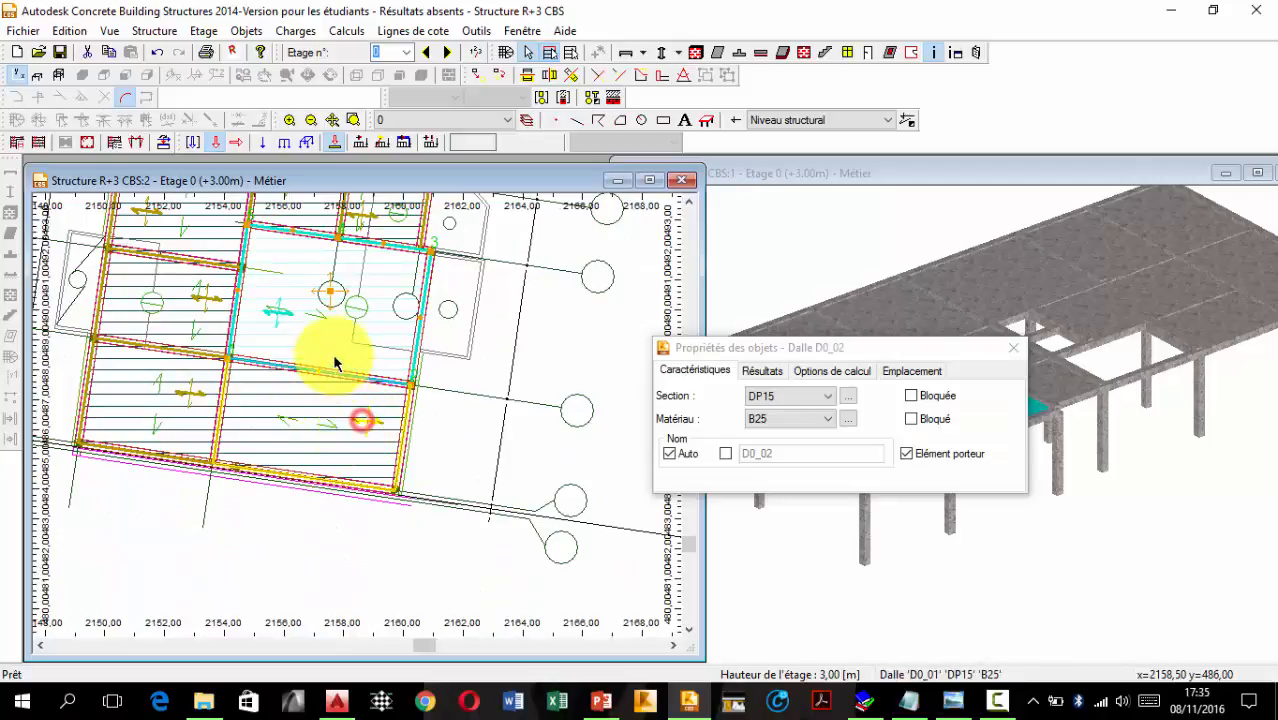
middle_click_drag(344, 285, 396, 492)
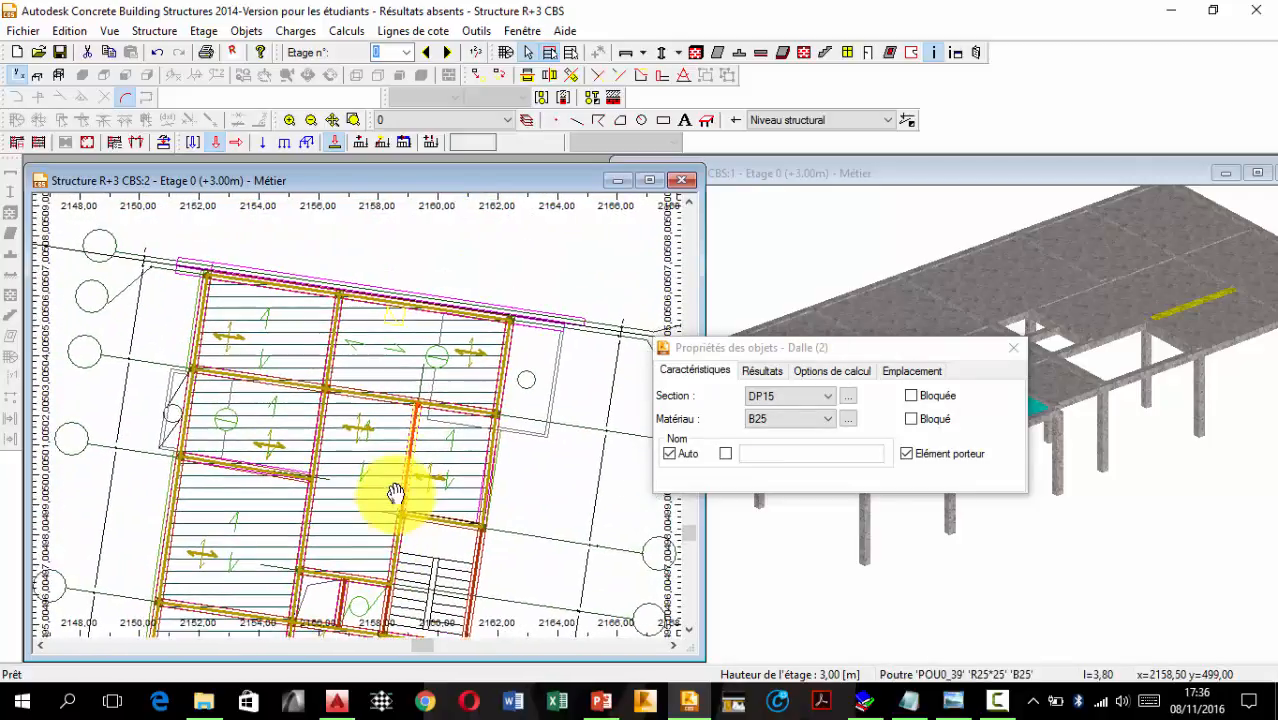
left_click(463, 356)
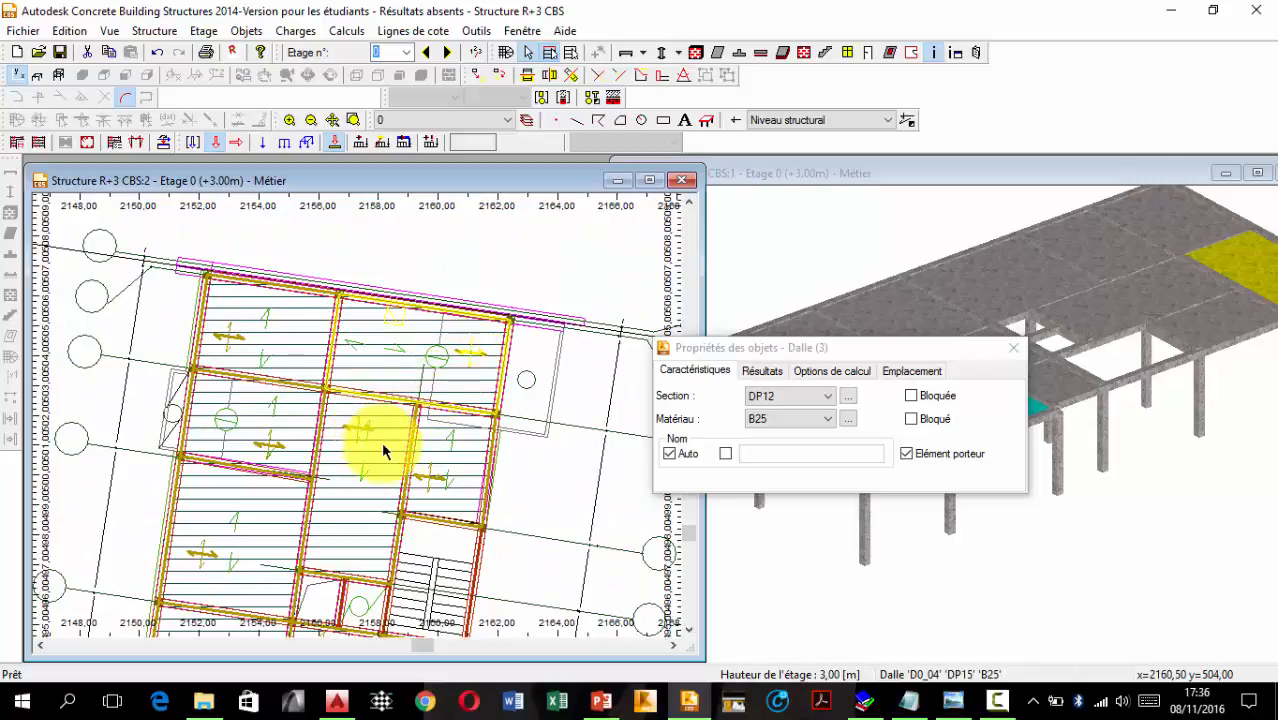
left_click(381, 450)
scroll(389, 443, "down", 3)
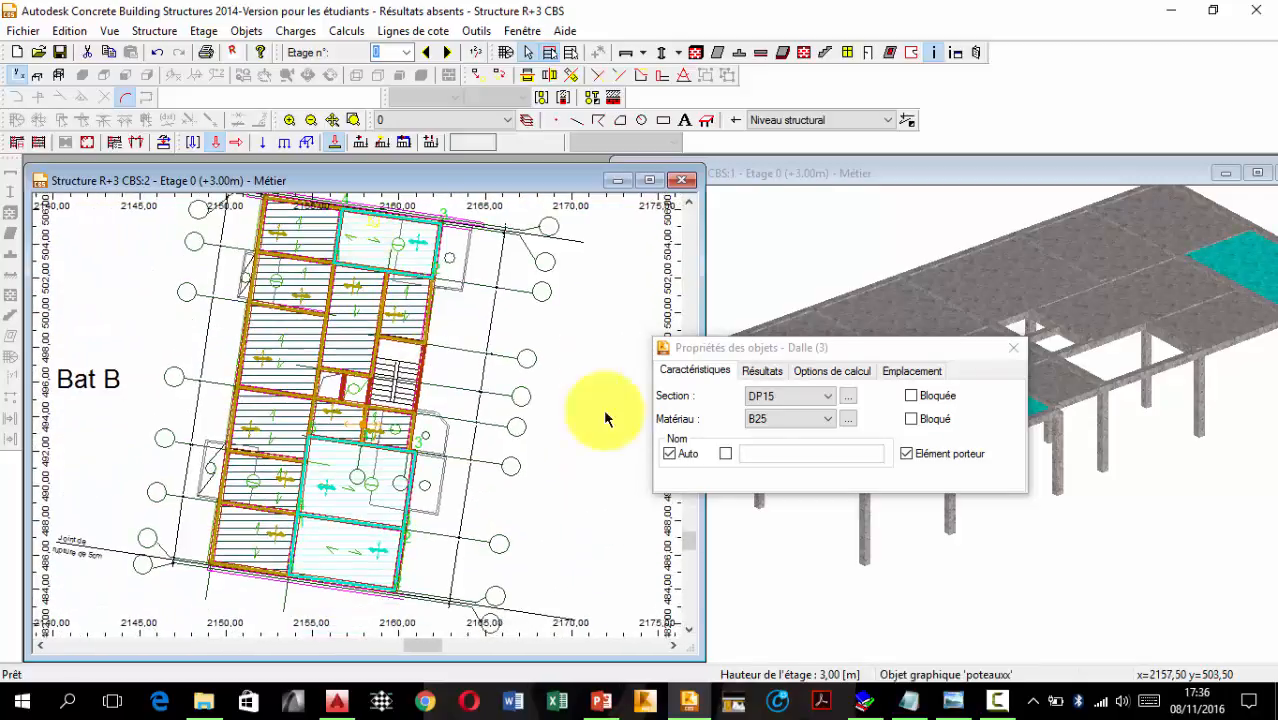
left_click(824, 374)
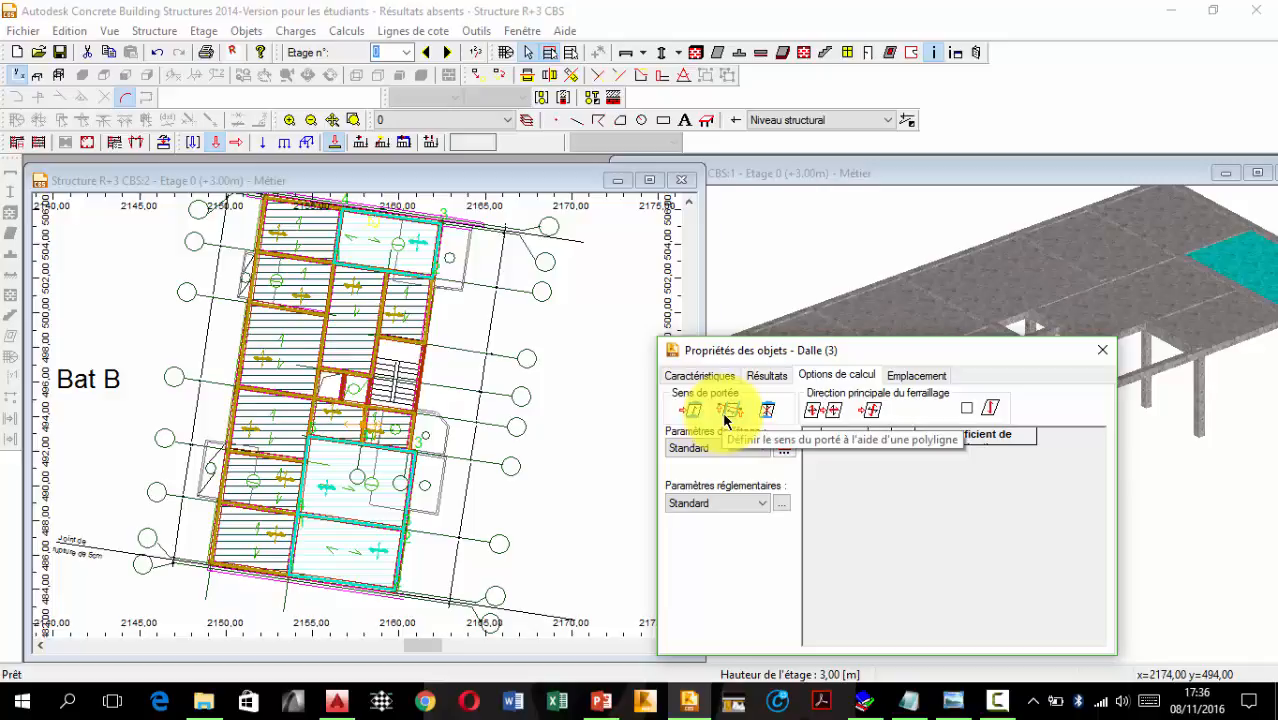
left_click(727, 420)
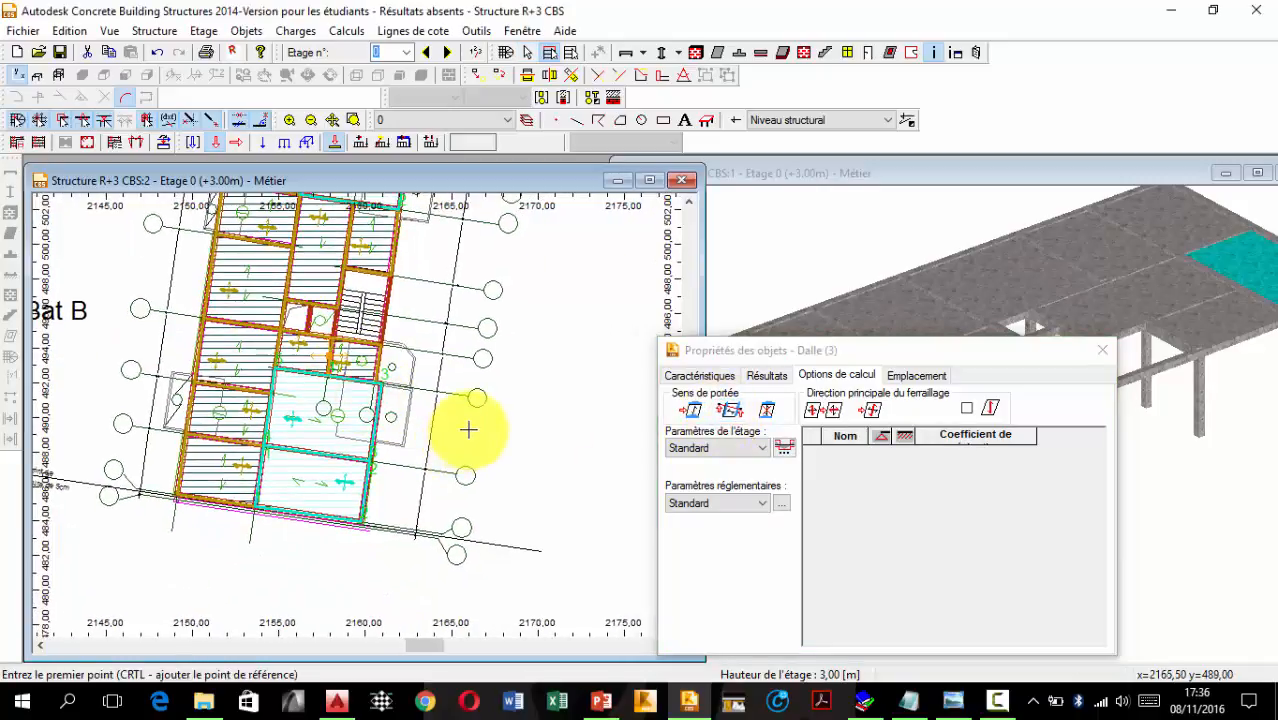
left_click(469, 430)
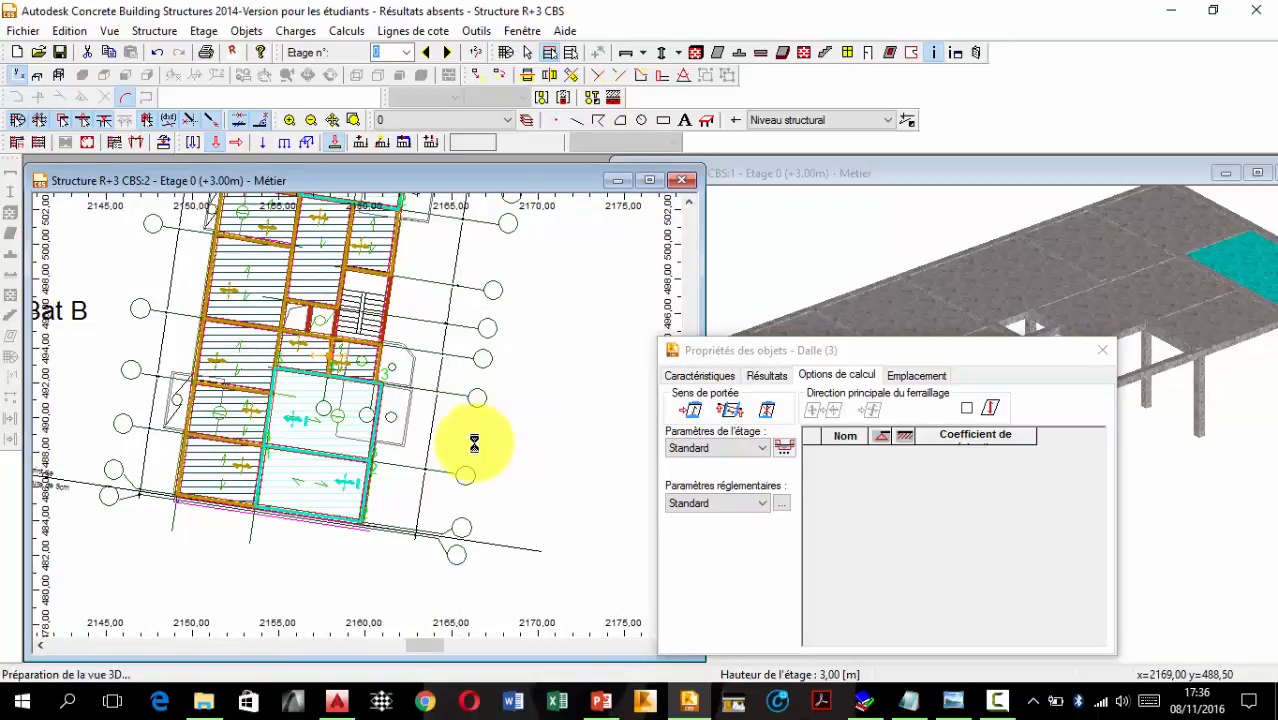
Compare the redefined span symbols of the southeastern slabs with the arrows drawn on the plan.
scroll(319, 457, "up", 3)
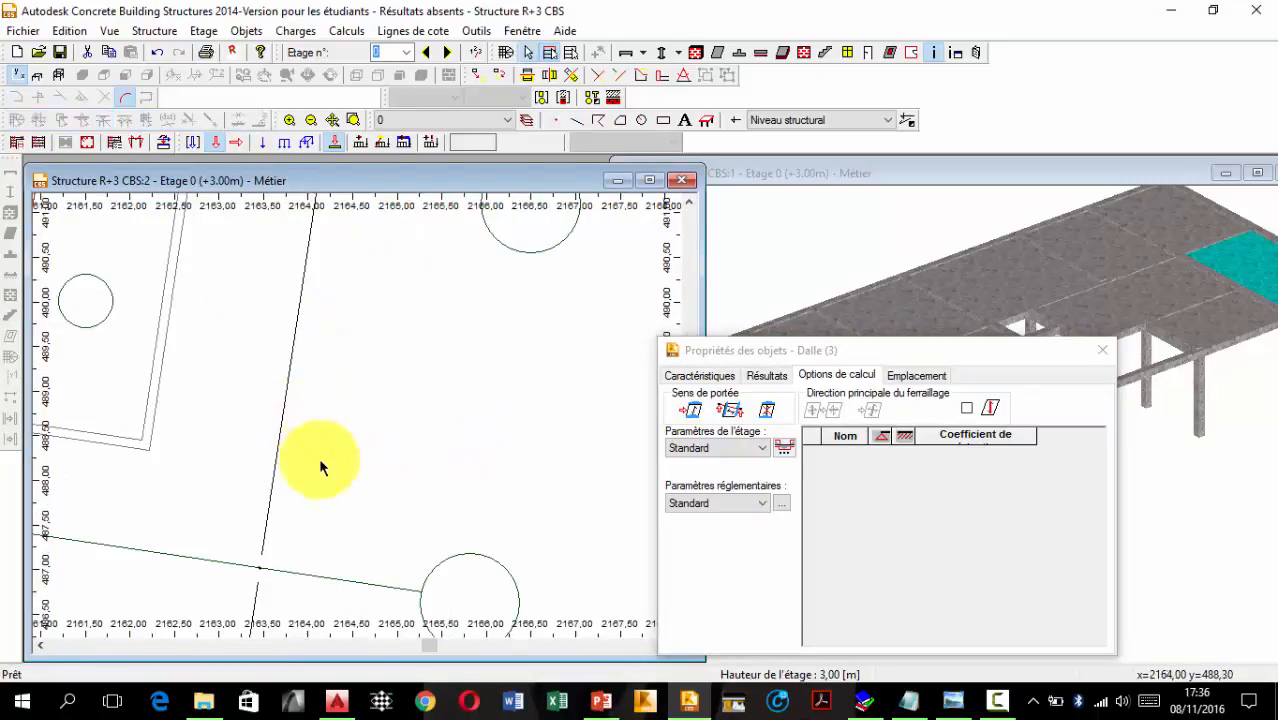
scroll(343, 442, "down", 3)
scroll(196, 433, "up", 5)
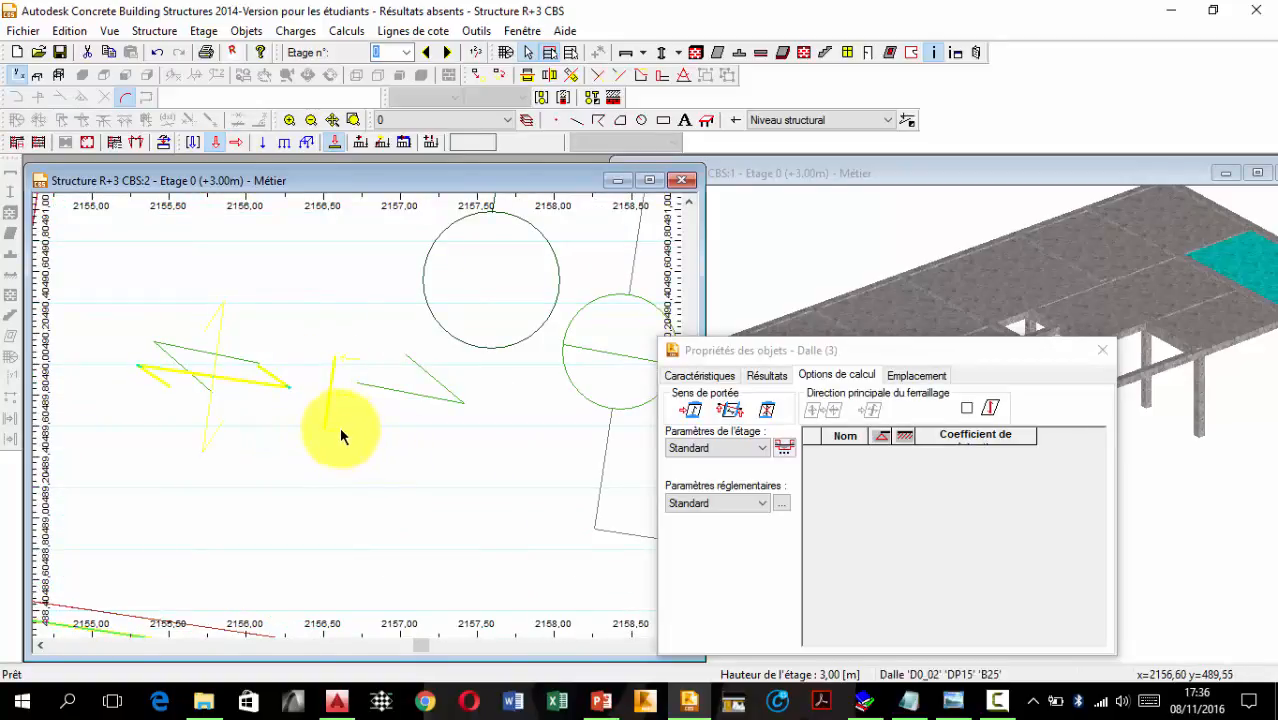
scroll(341, 428, "down", 2)
scroll(341, 428, "down", 3)
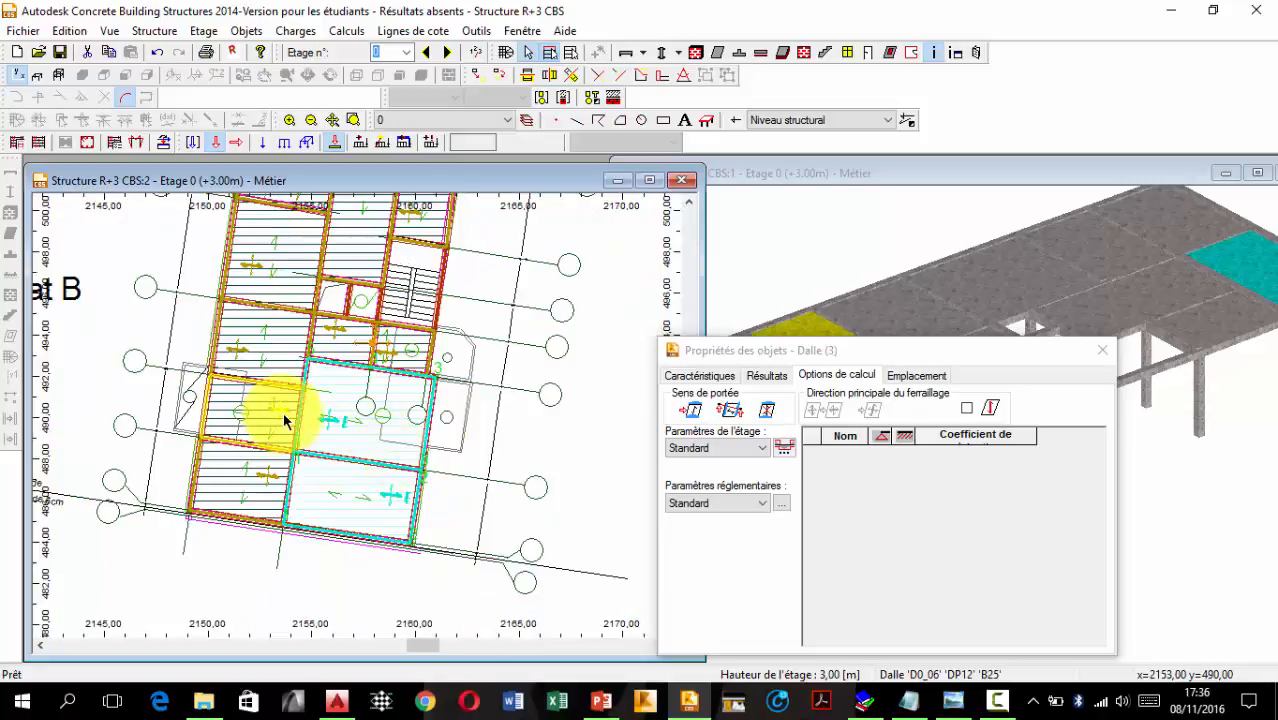
scroll(420, 507, "up", 5)
scroll(420, 480, "down", 6)
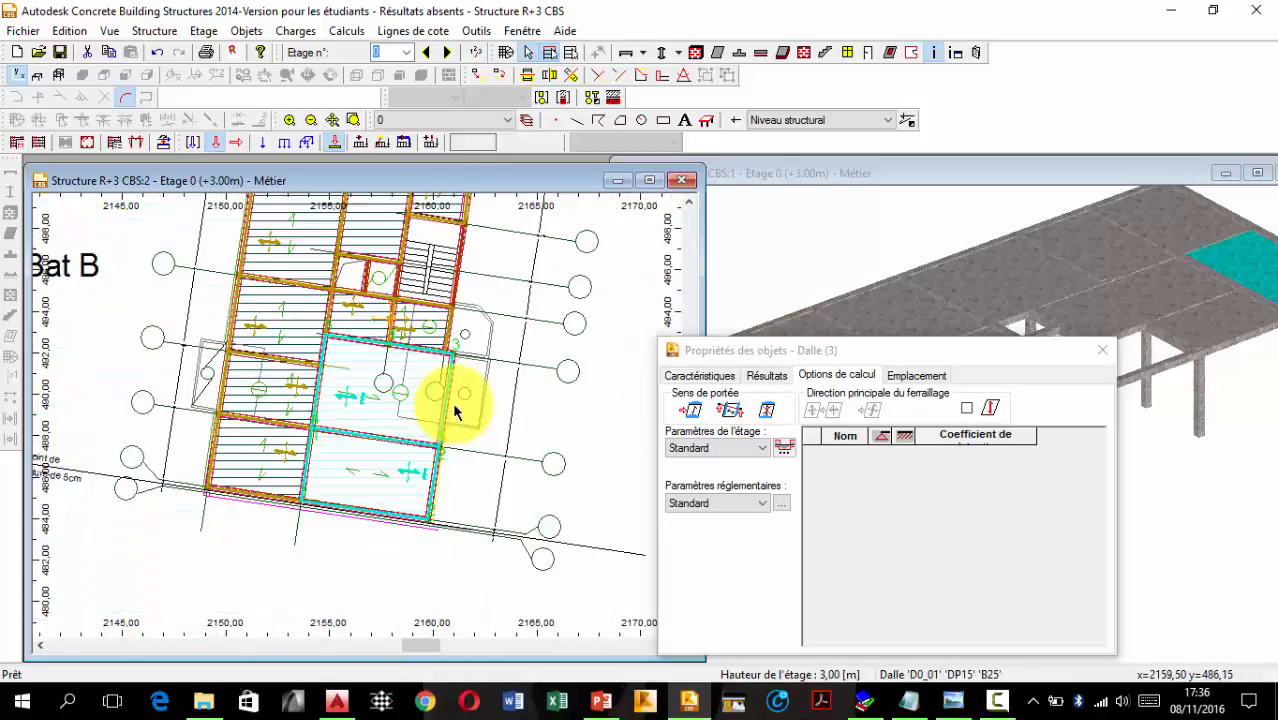
scroll(395, 450, "up", 1)
Select the four southernmost slabs of the west column and the two small slabs south of the lift shaft and stairs.
scroll(397, 444, "up", 1)
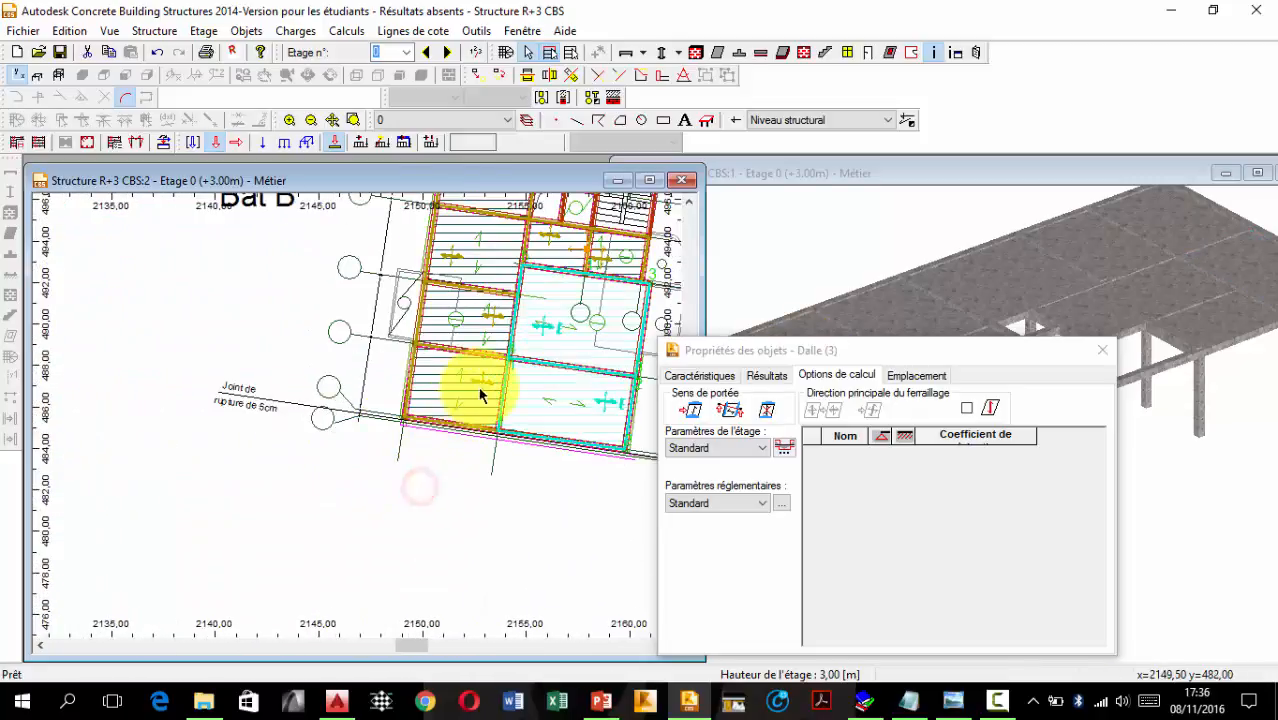
scroll(480, 400, "up", 2)
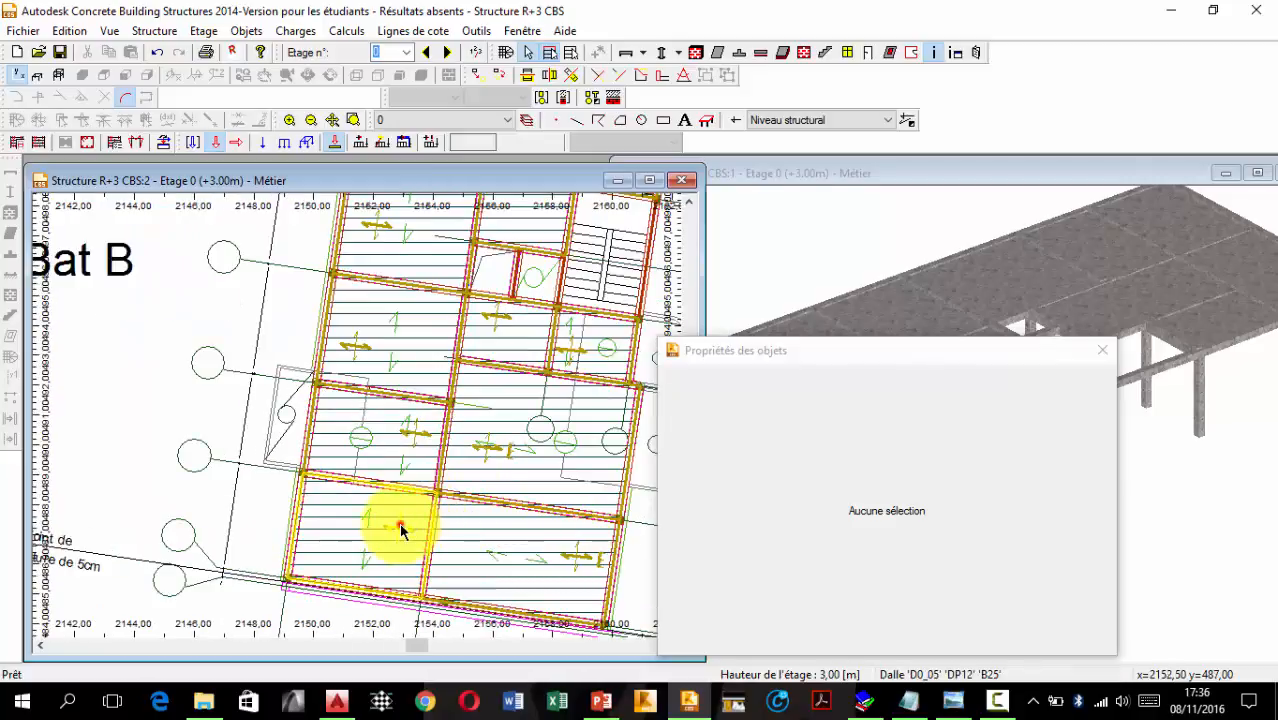
left_click(400, 527)
left_click(416, 432)
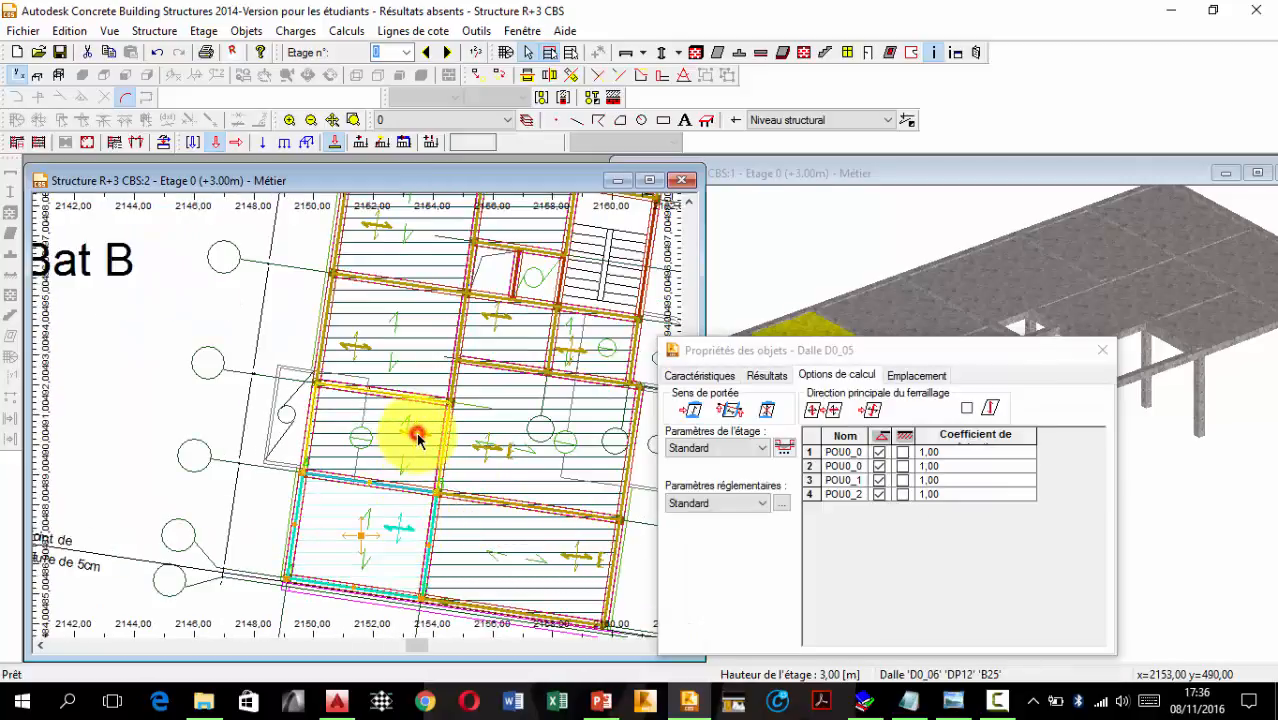
left_click(352, 342, "ctrl")
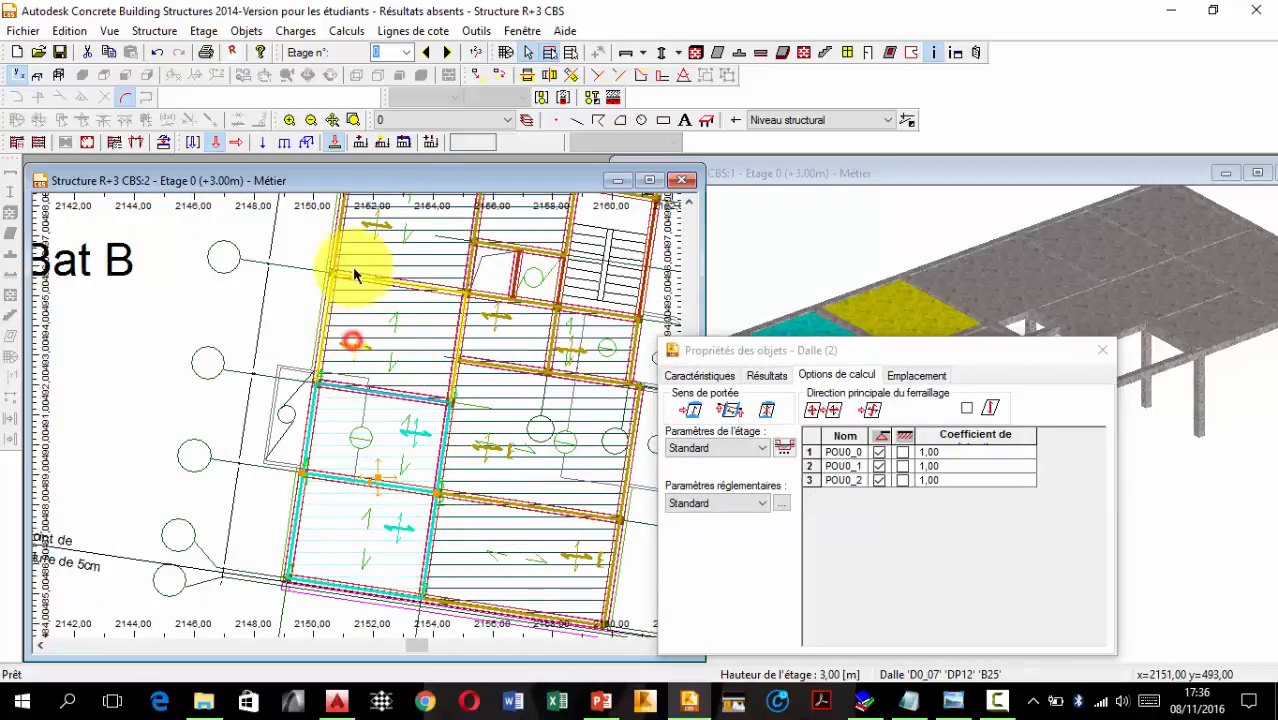
left_click(369, 226, "ctrl")
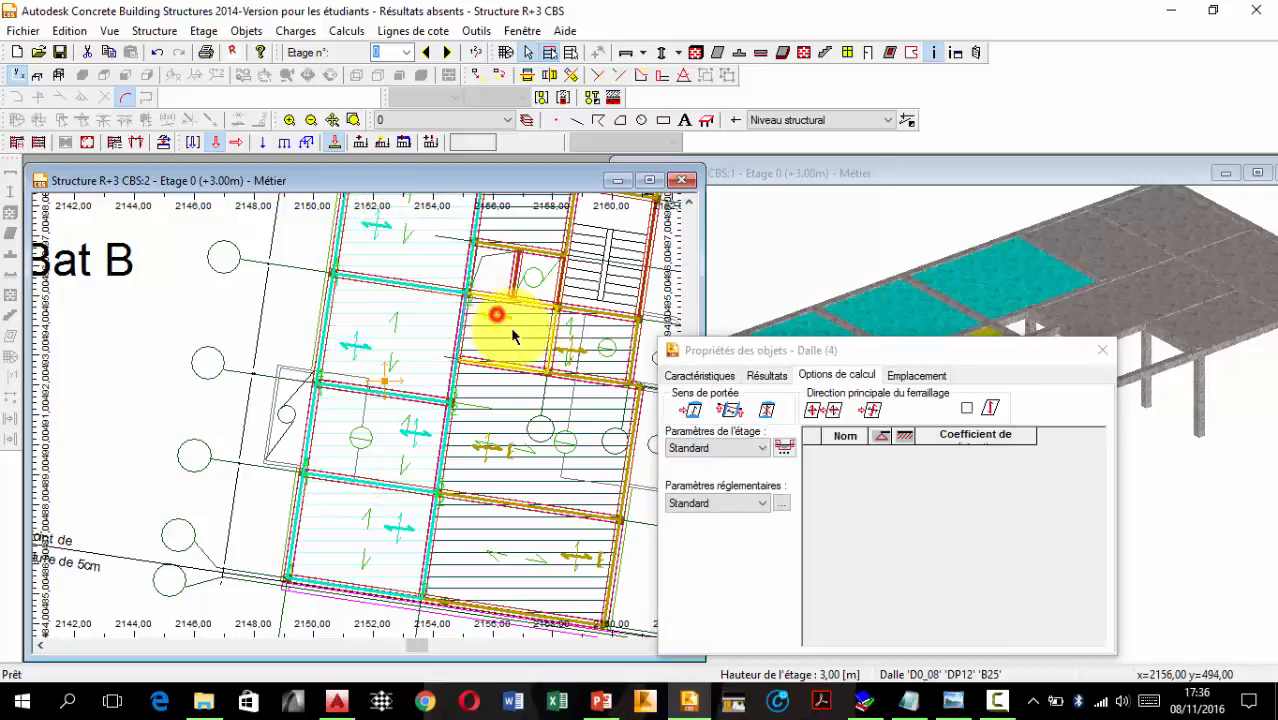
left_click(577, 352, "ctrl")
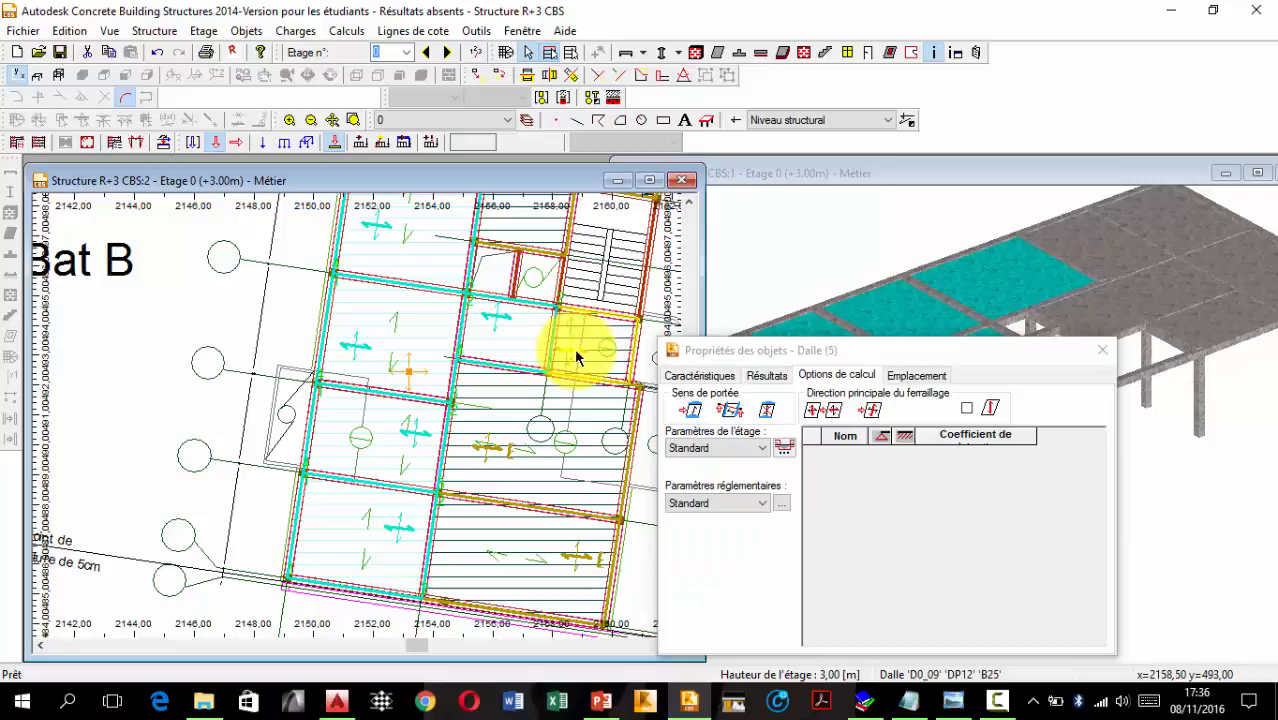
left_click(577, 352, "ctrl")
Add the two northwest slabs and the two slabs north of the lift and stairs, and define the selection's lengthwise span direction by polyline.
scroll(489, 340, "up", 5)
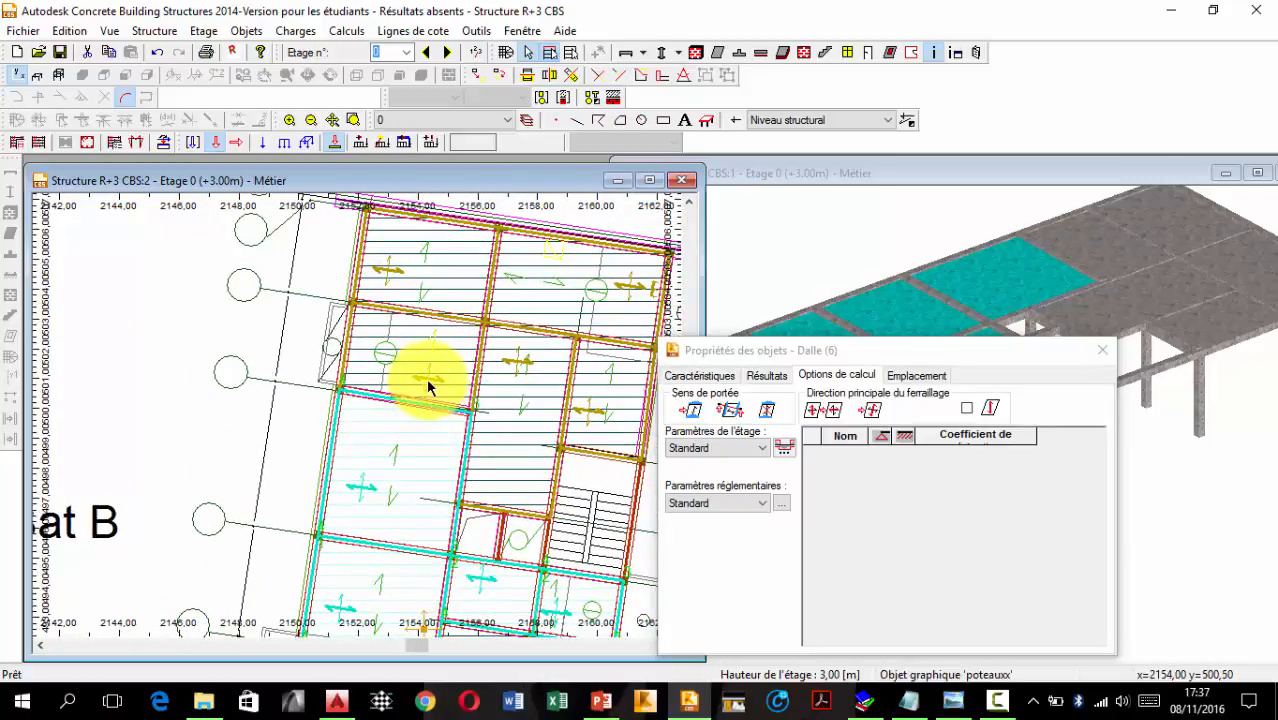
left_click(426, 378, "ctrl")
left_click(393, 279, "ctrl")
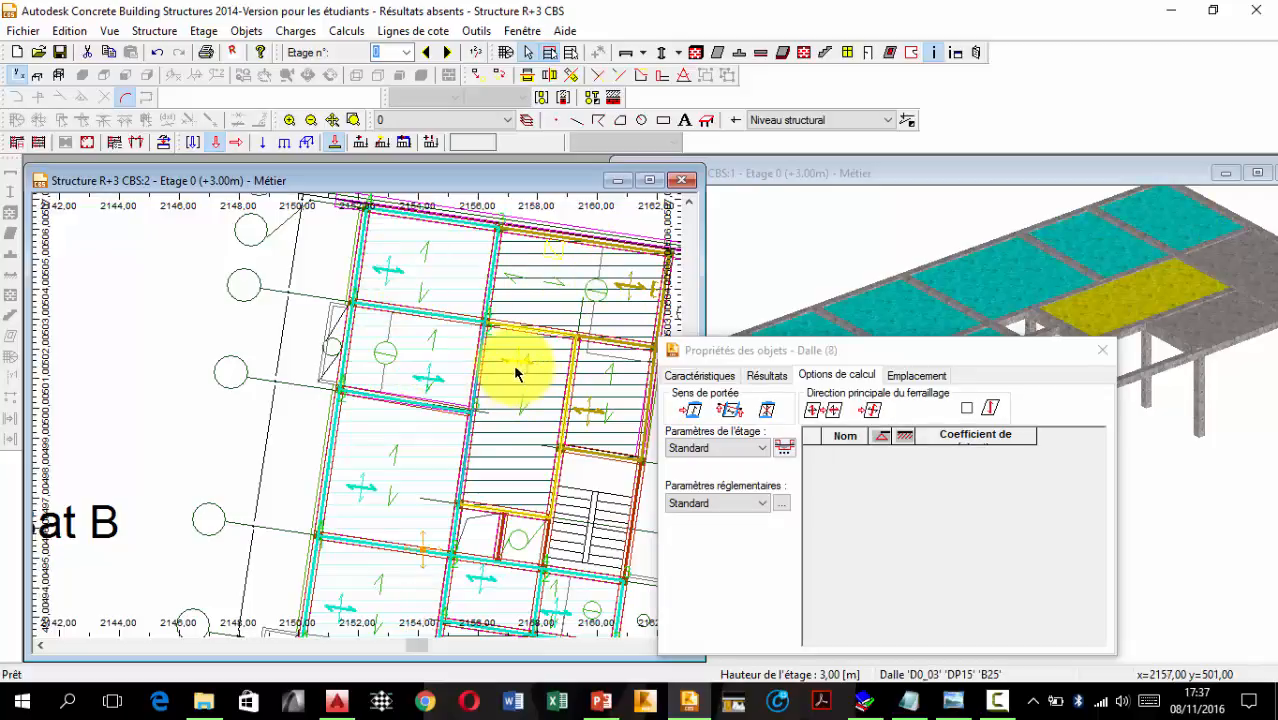
left_click(588, 408, "ctrl")
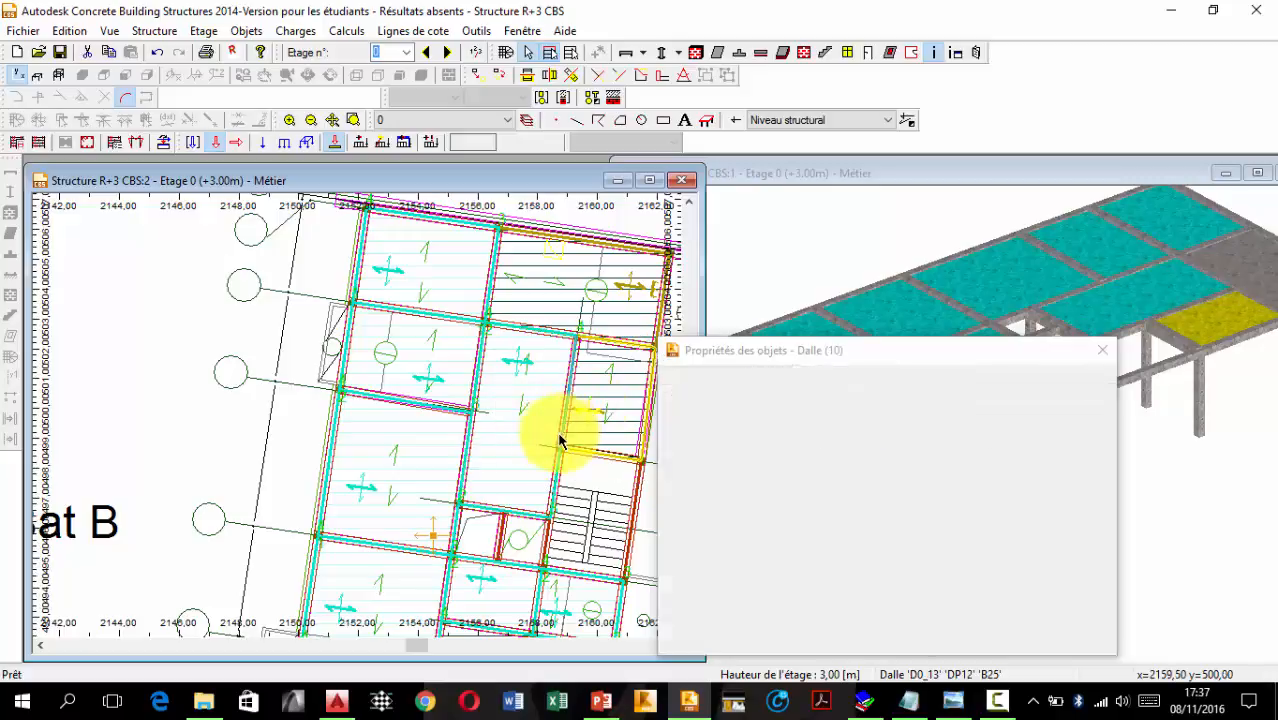
scroll(513, 428, "down", 4)
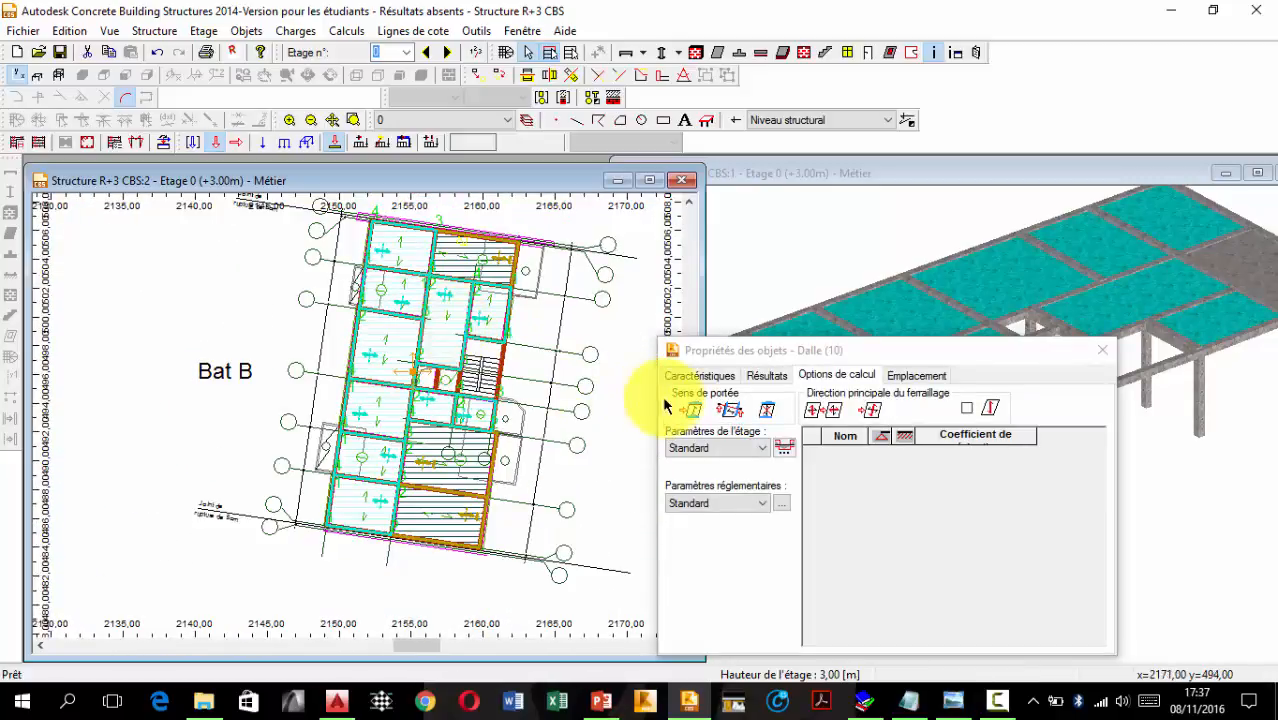
left_click(730, 410)
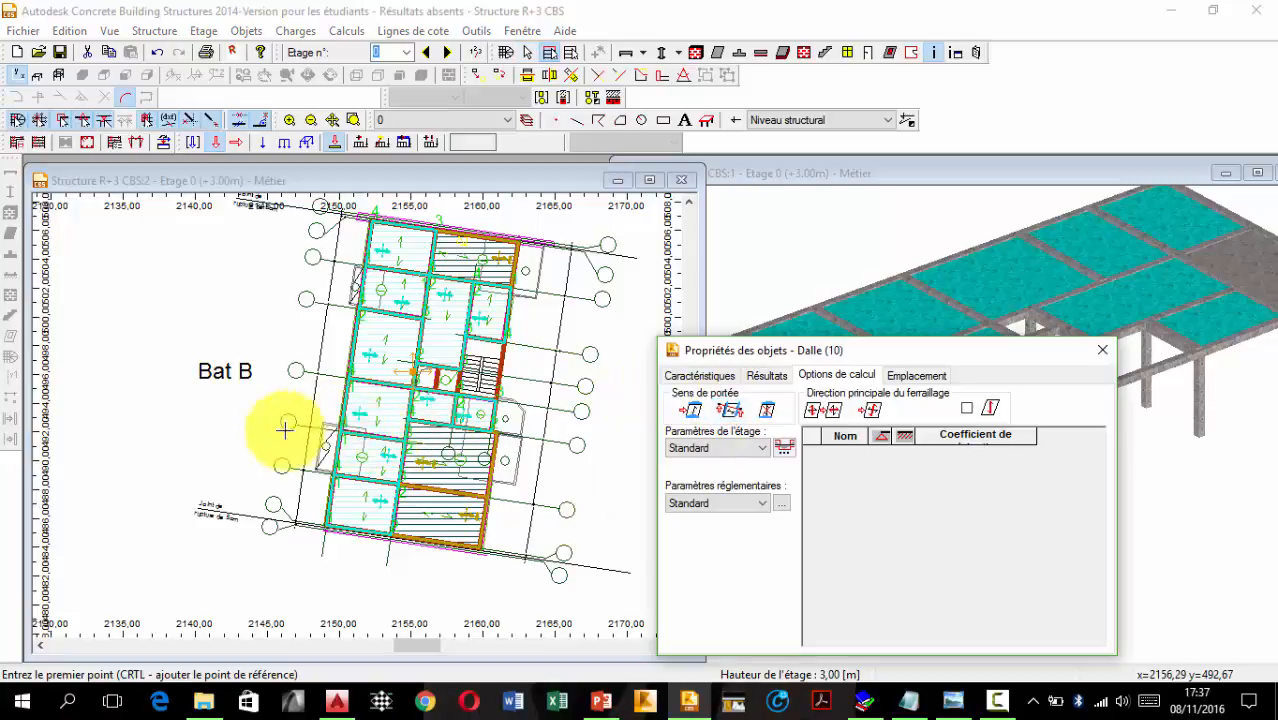
left_click(257, 451)
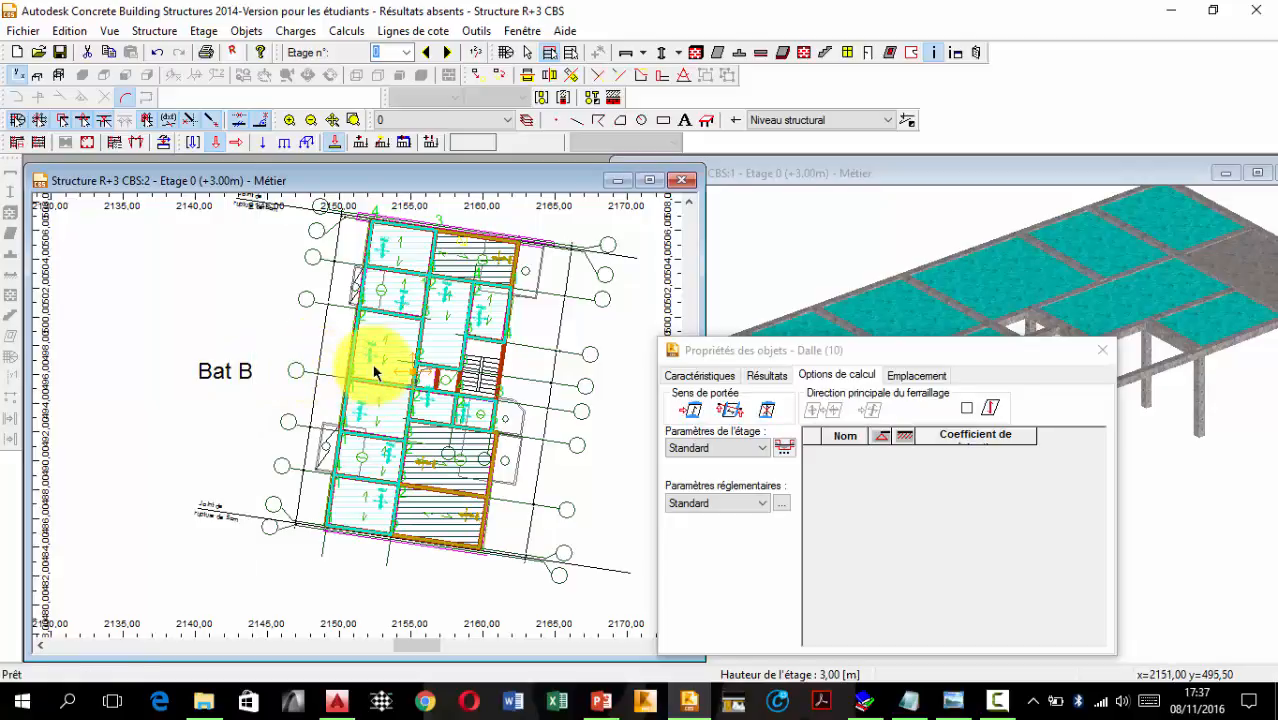
Check the span symbols of the southern slabs against the plan arrows, both lengthwise and crosswise.
scroll(430, 395, "up", 4)
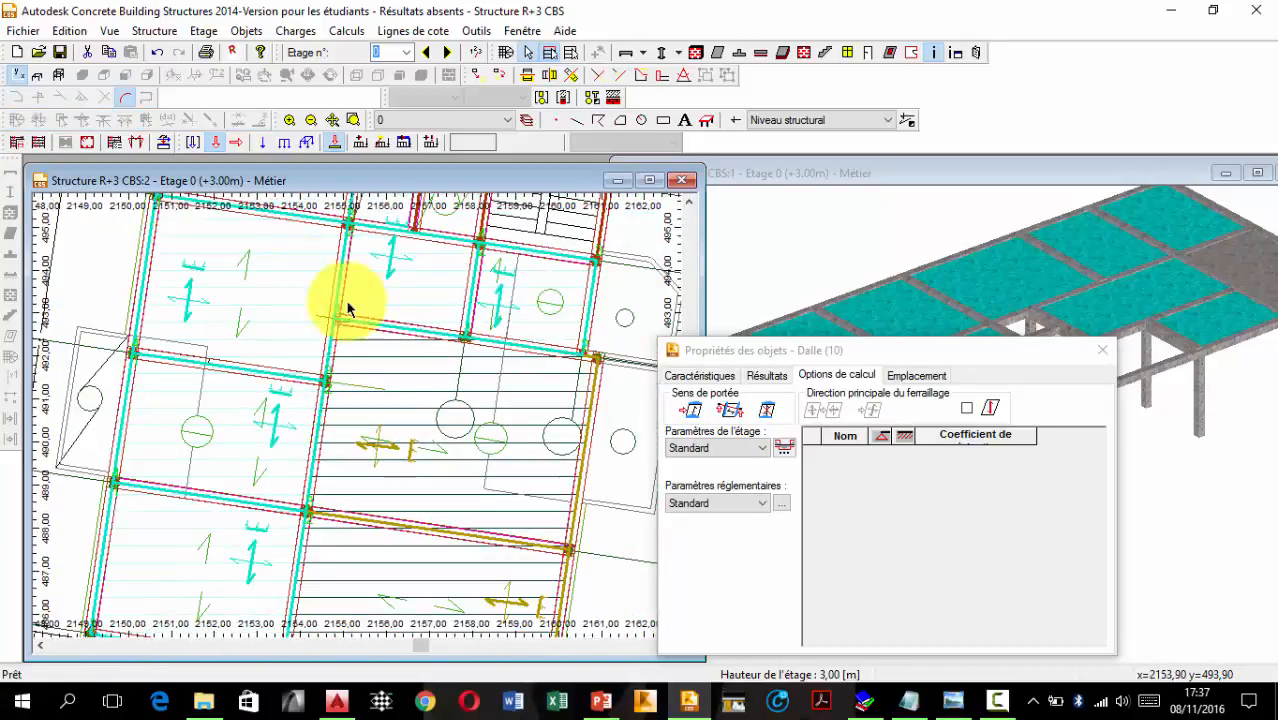
scroll(505, 292, "up", 2)
scroll(505, 253, "up", 2)
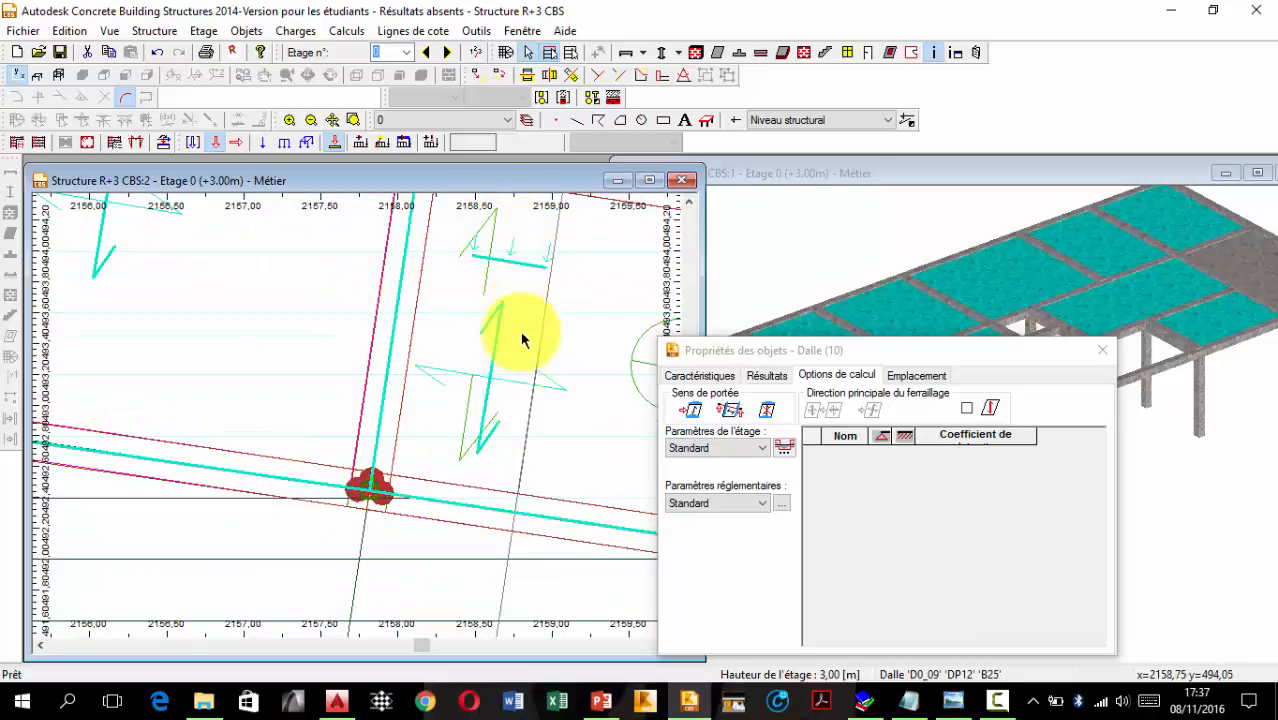
scroll(506, 362, "down", 2)
middle_click_drag(501, 352, 473, 190)
middle_click_drag(489, 446, 440, 257)
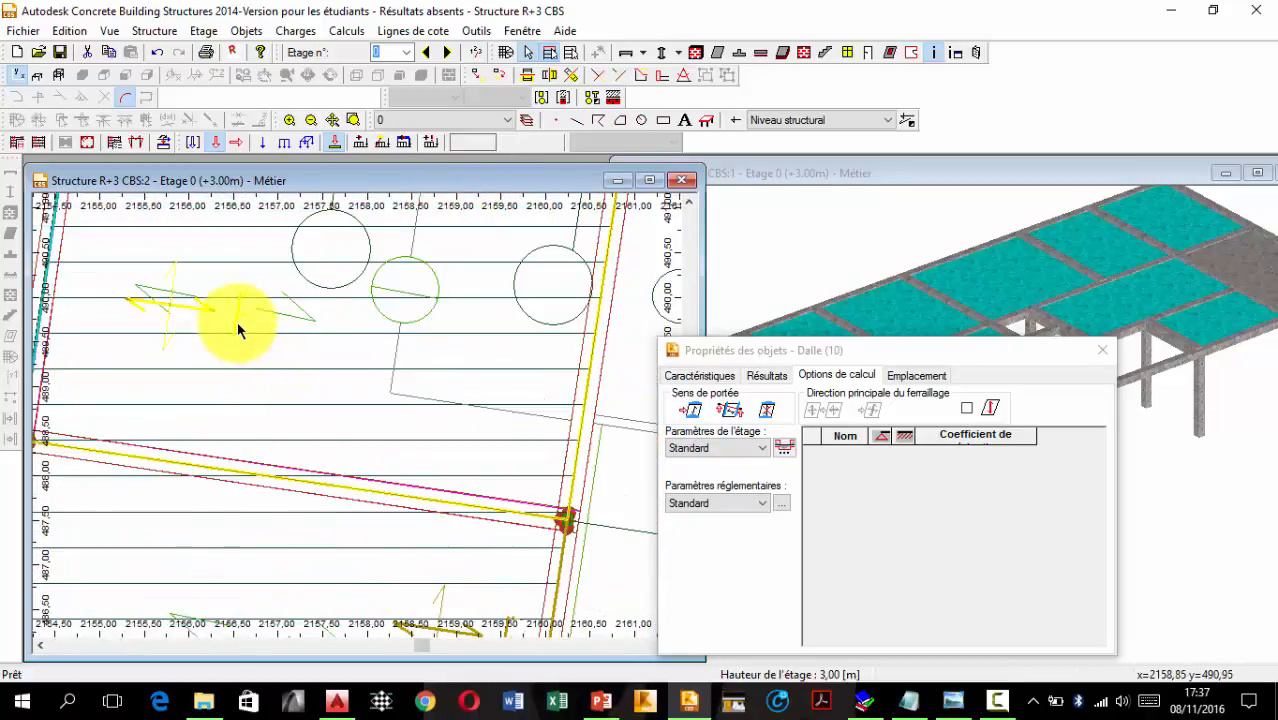
scroll(240, 322, "up", 2)
scroll(285, 330, "down", 8)
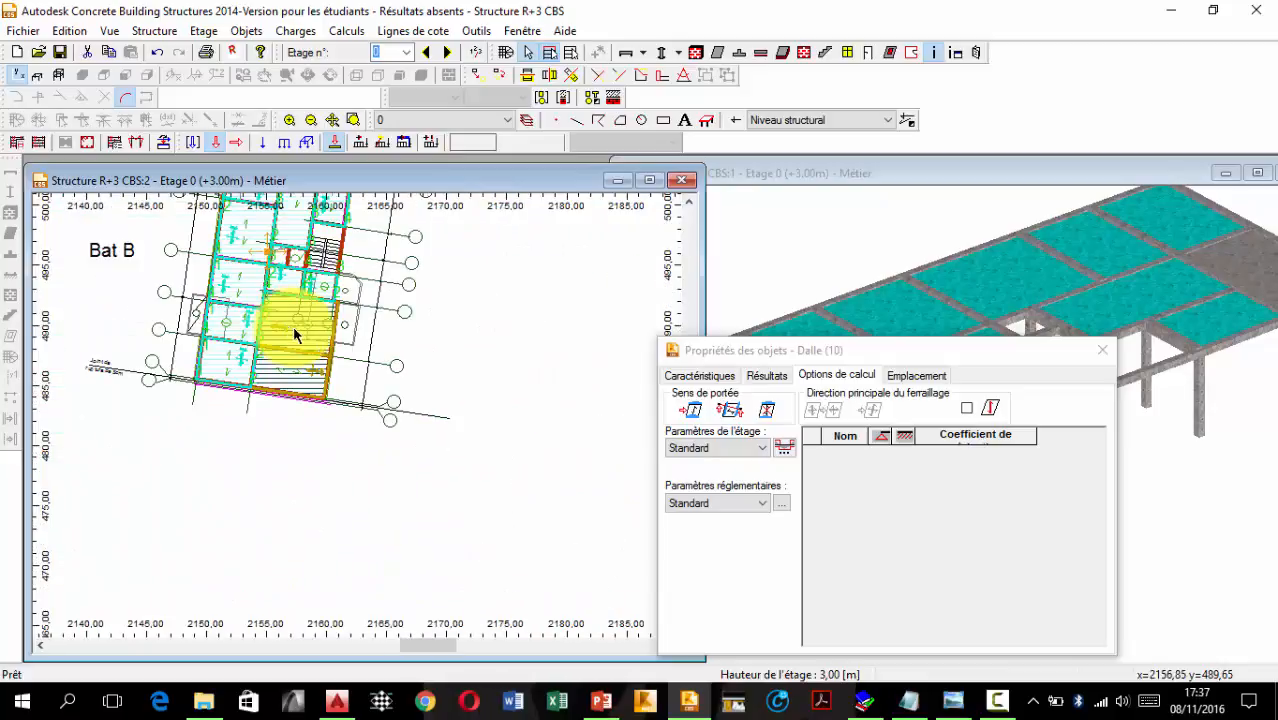
middle_click_drag(293, 325, 417, 465)
Save the R+3 structure project and accept the educational version notice.
key("ctrl+s")
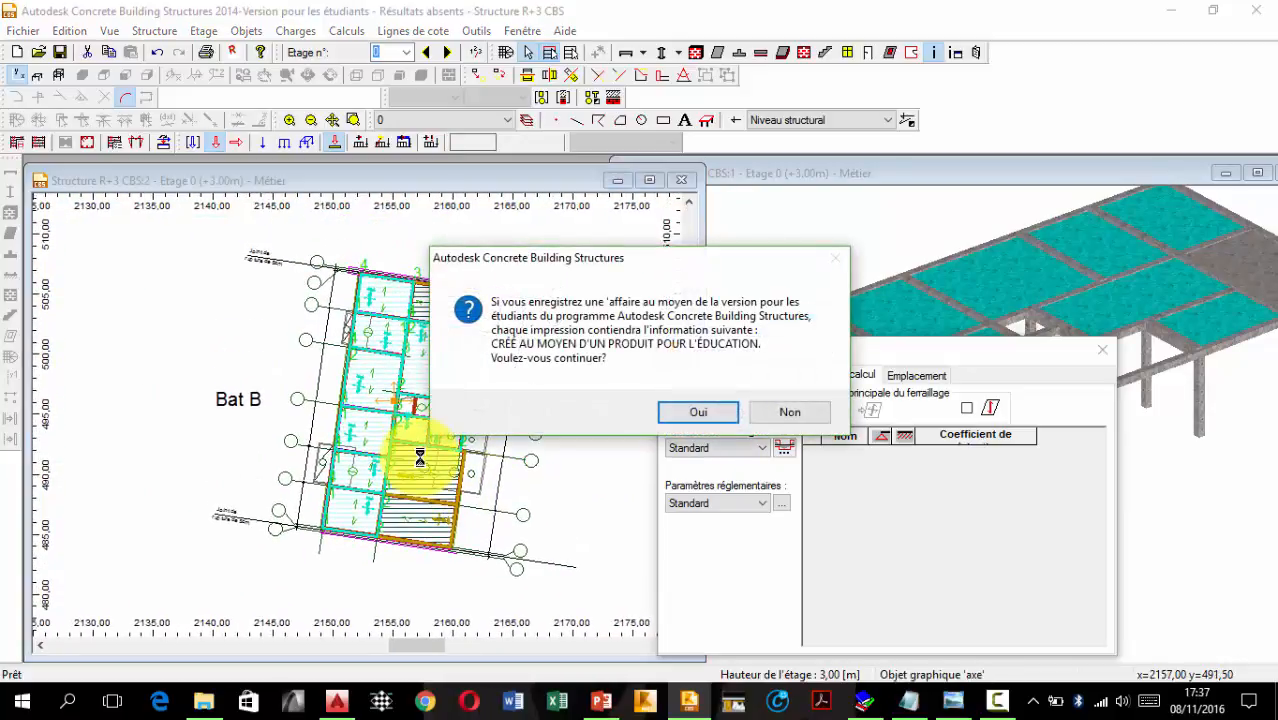
left_click(679, 413)
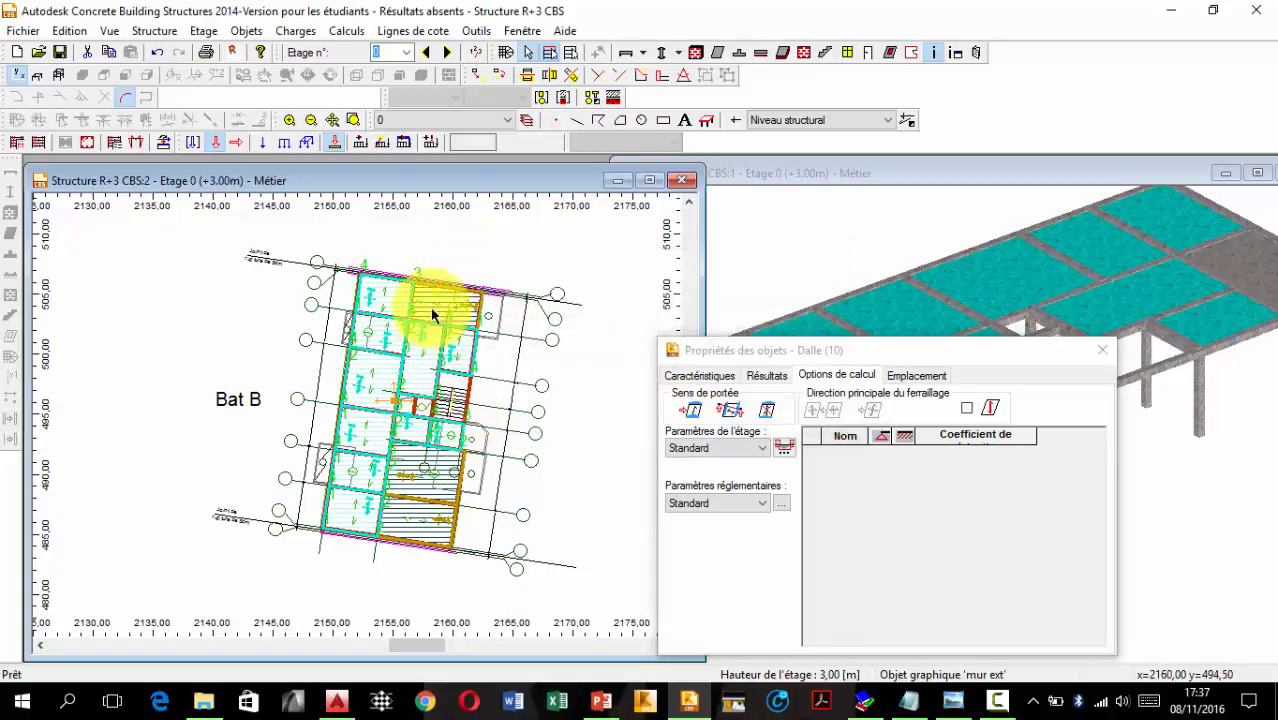
scroll(445, 298, "up", 3)
scroll(420, 280, "down", 2)
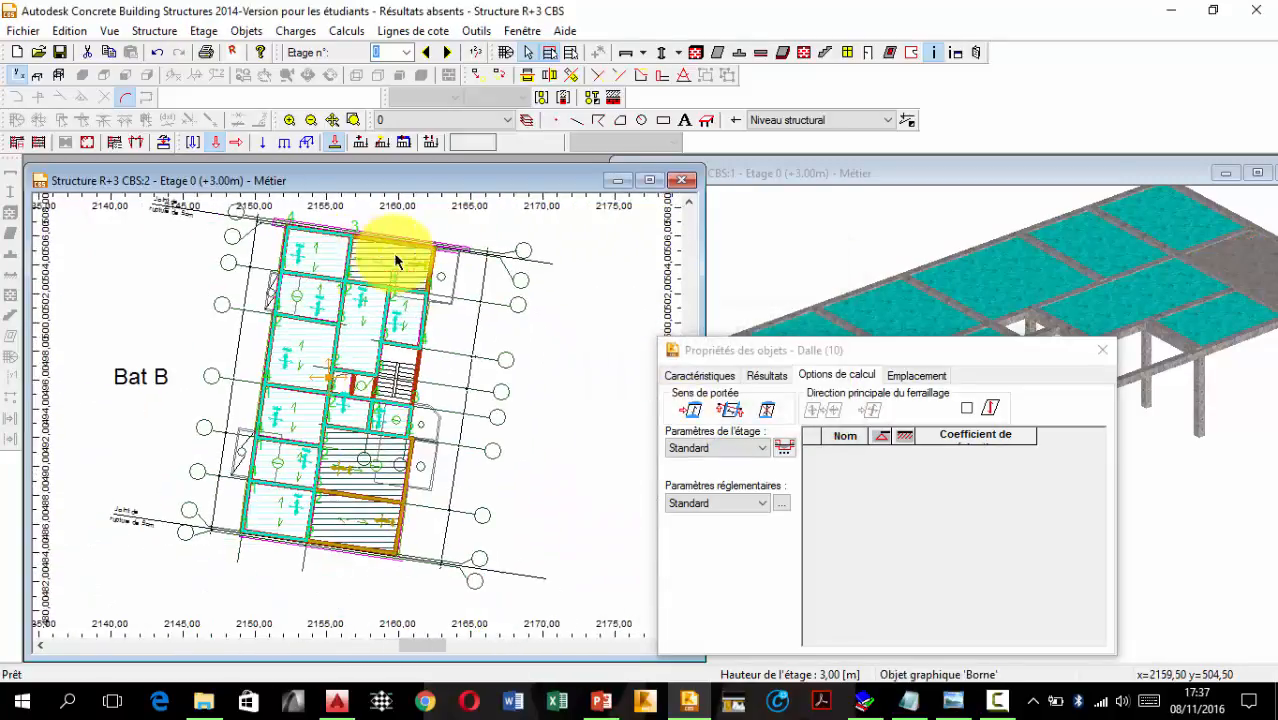
Switch to AutoCAD and examine the lift shaft, stairwell and surrounding slab bays on the Bat B formwork plan.
mouse_move(337, 706)
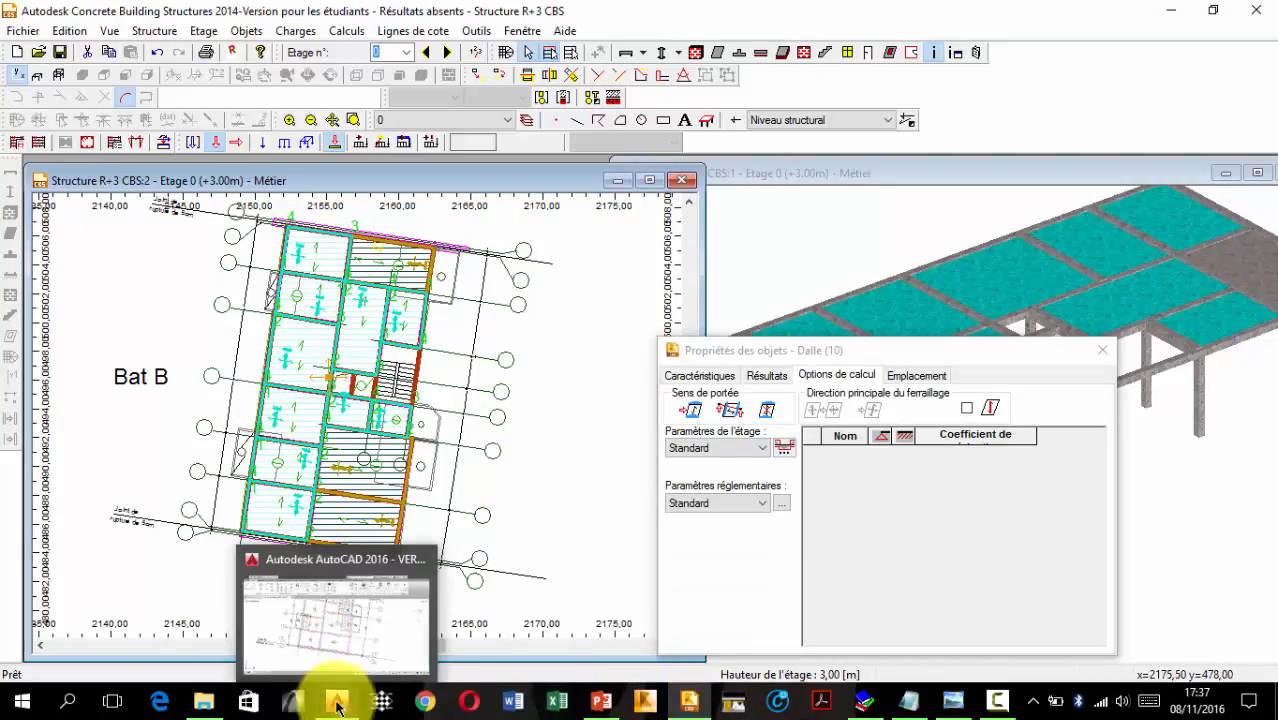
left_click(340, 560)
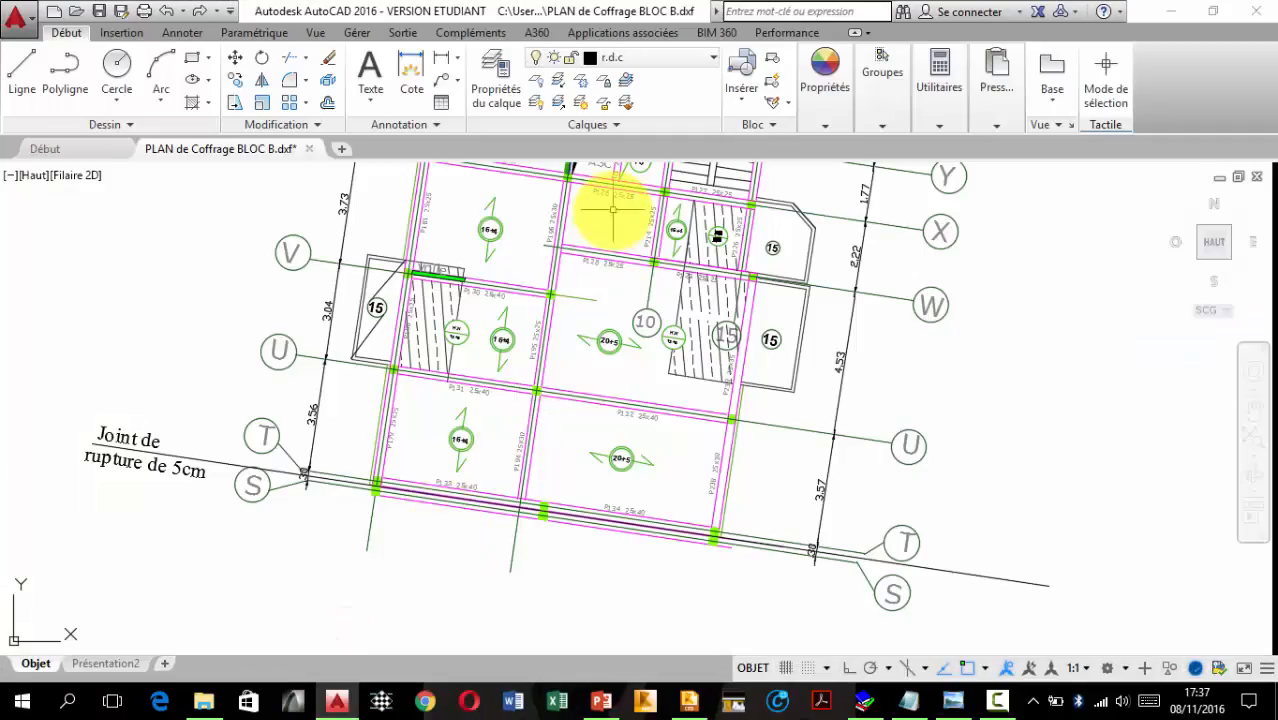
middle_click_drag(612, 211, 643, 427)
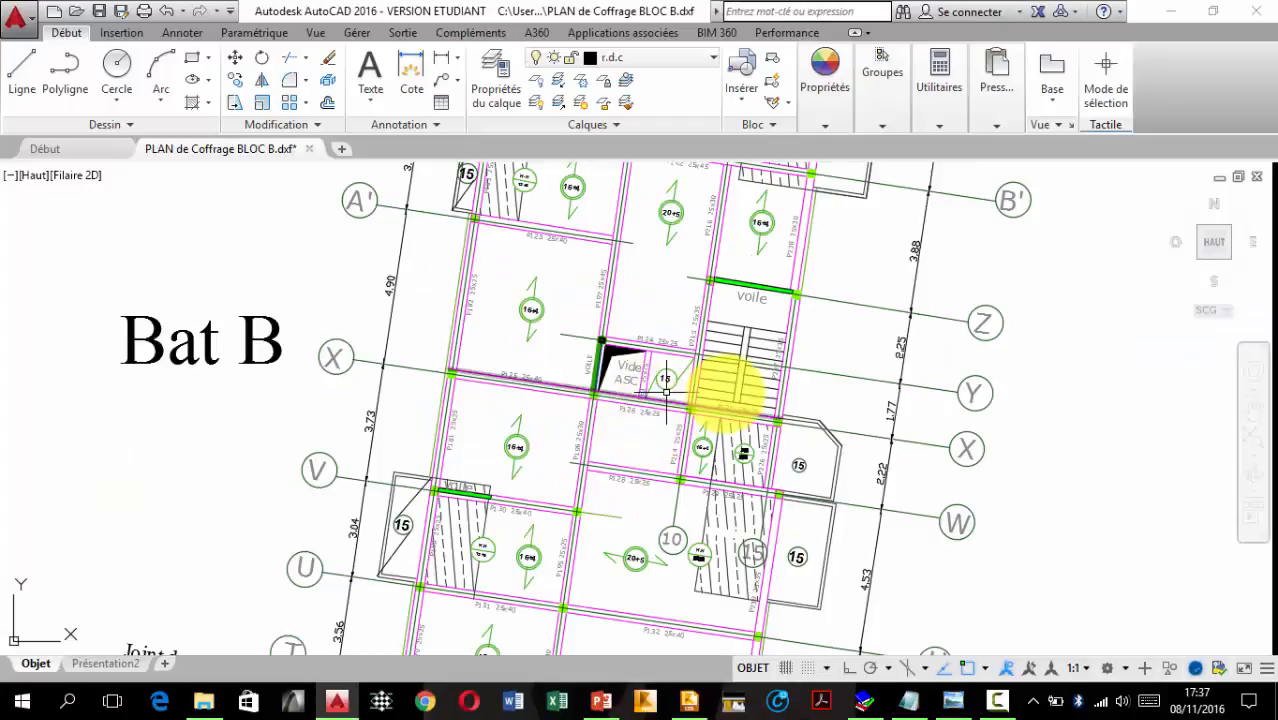
scroll(622, 423, "up", 6)
scroll(627, 447, "down", 7)
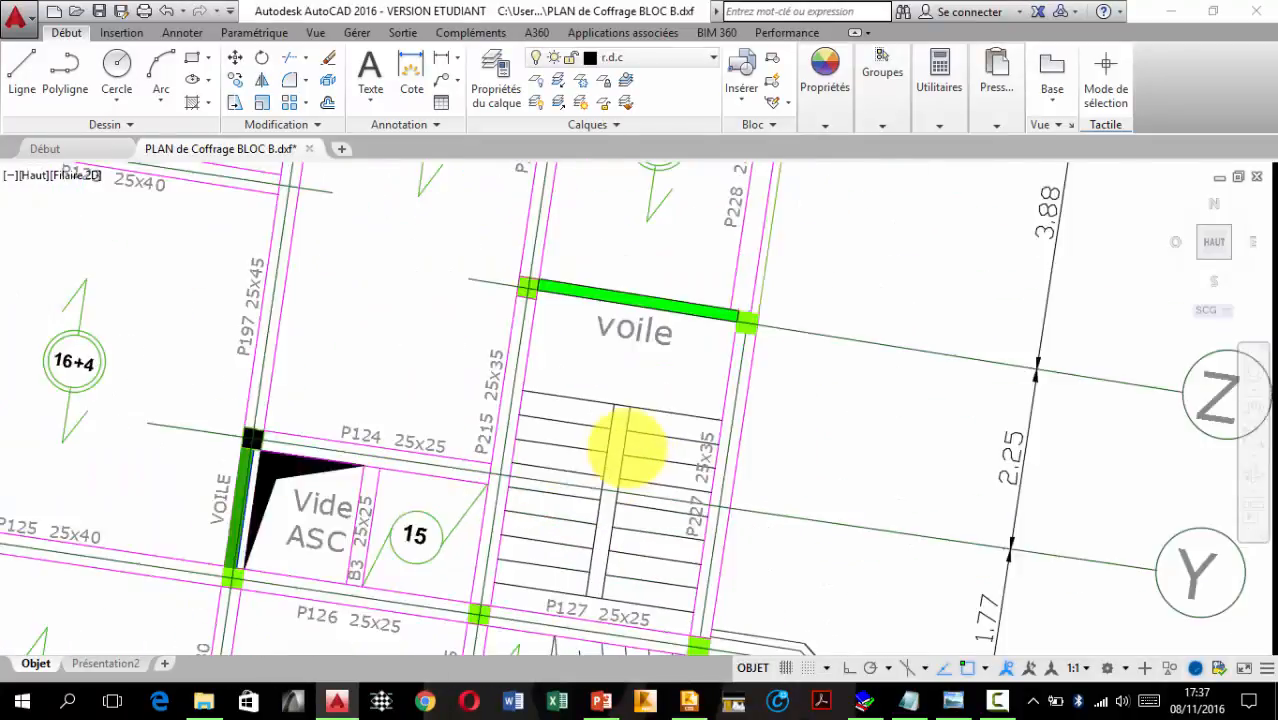
scroll(599, 471, "up", 5)
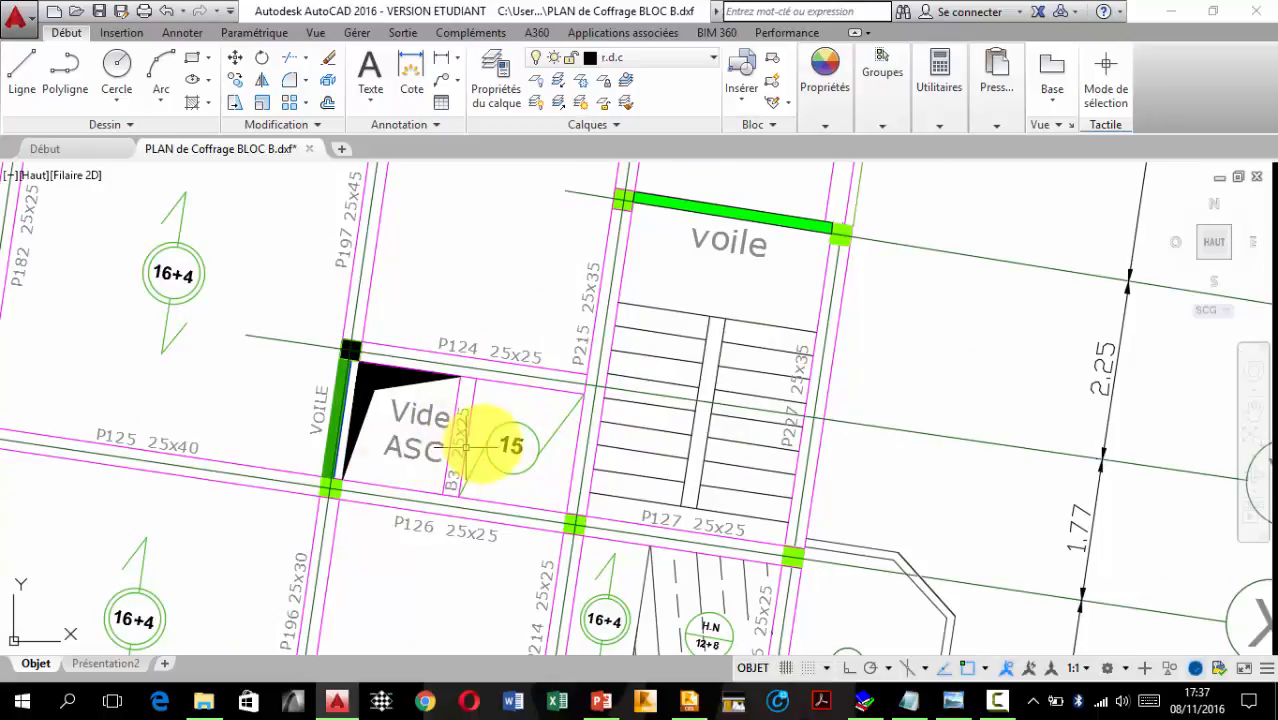
scroll(440, 478, "down", 3)
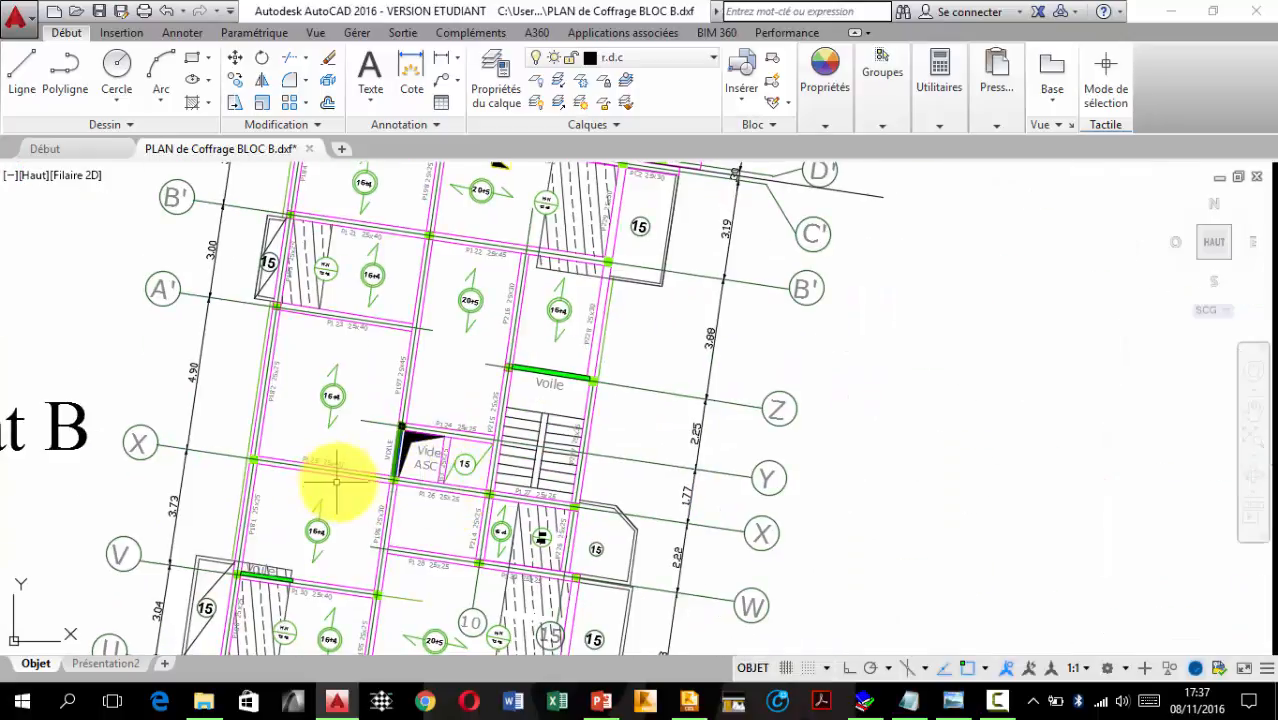
middle_click_drag(337, 479, 344, 412)
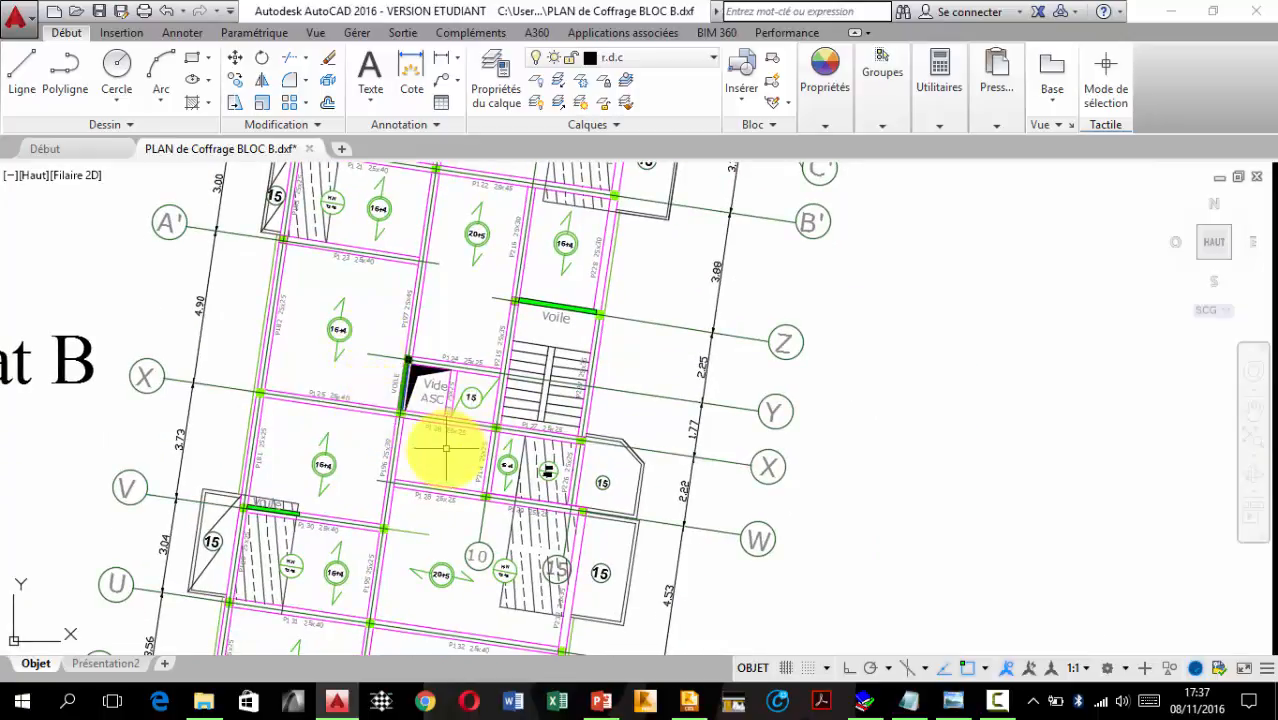
middle_click_drag(442, 442, 455, 395)
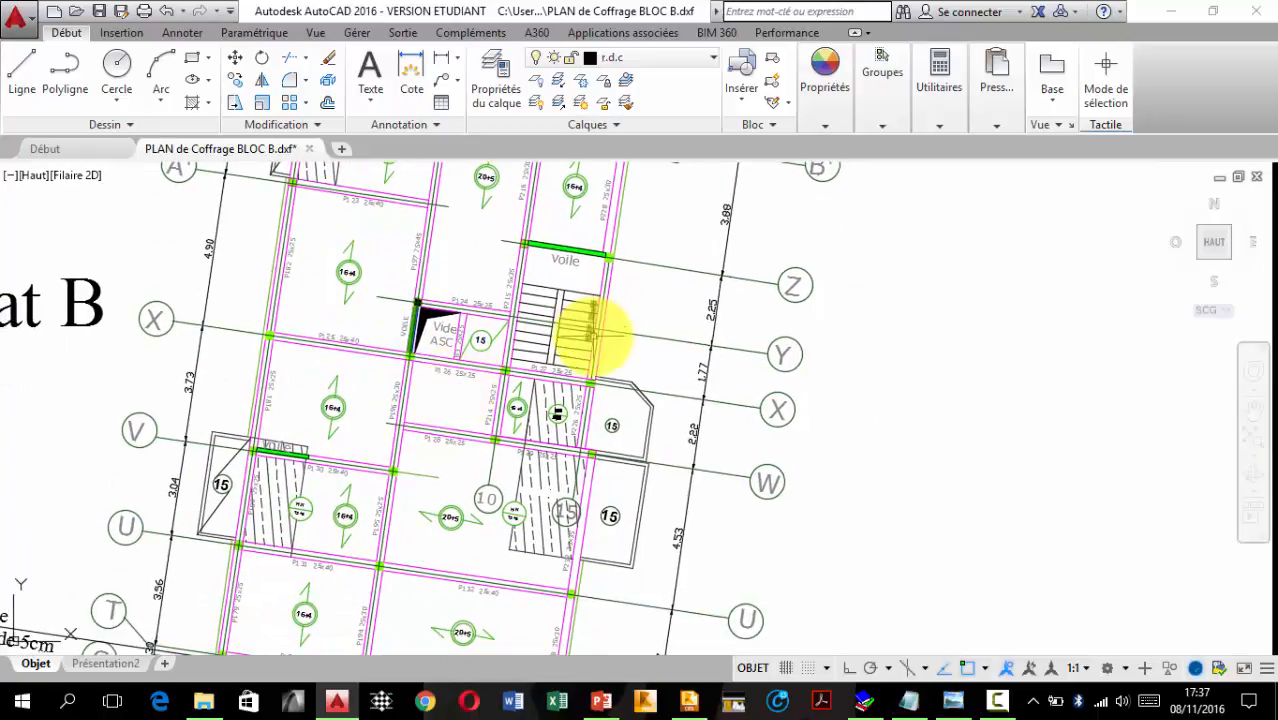
left_click(1163, 12)
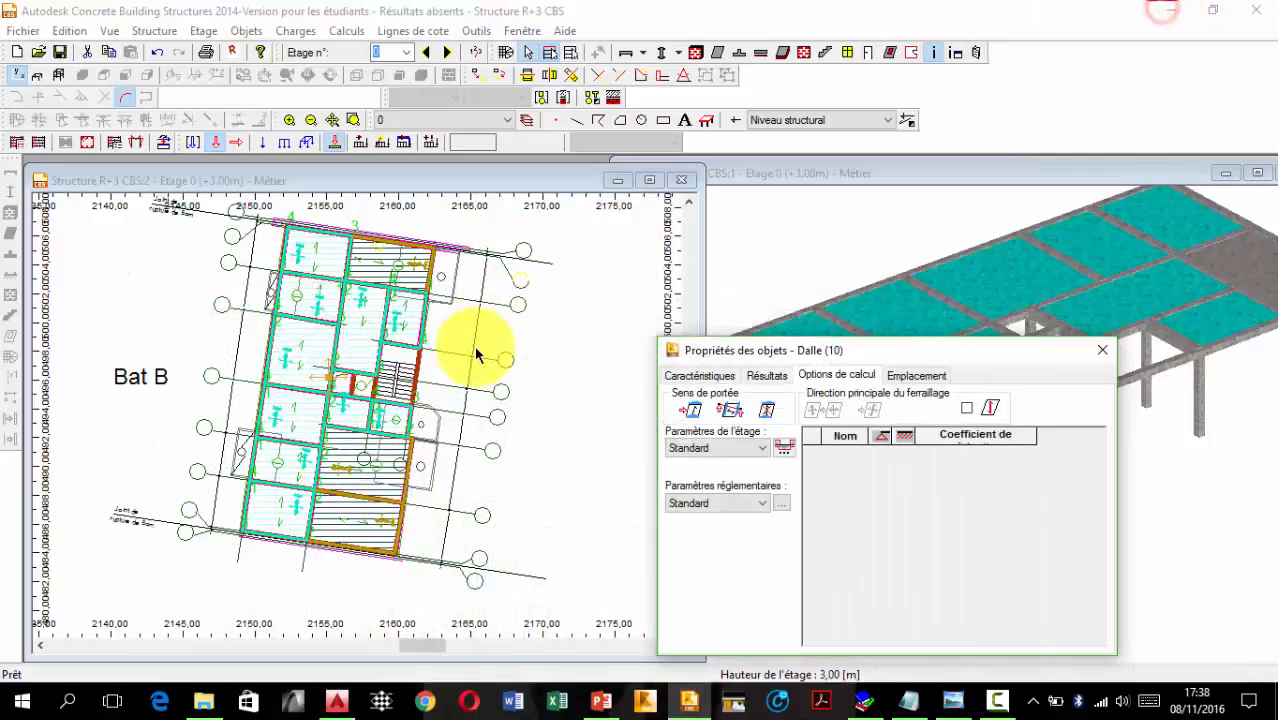
Clear the slab selection, save the R+3 structure project again and accept the educational version notice.
scroll(405, 338, "down", 3)
middle_click_drag(415, 342, 418, 333)
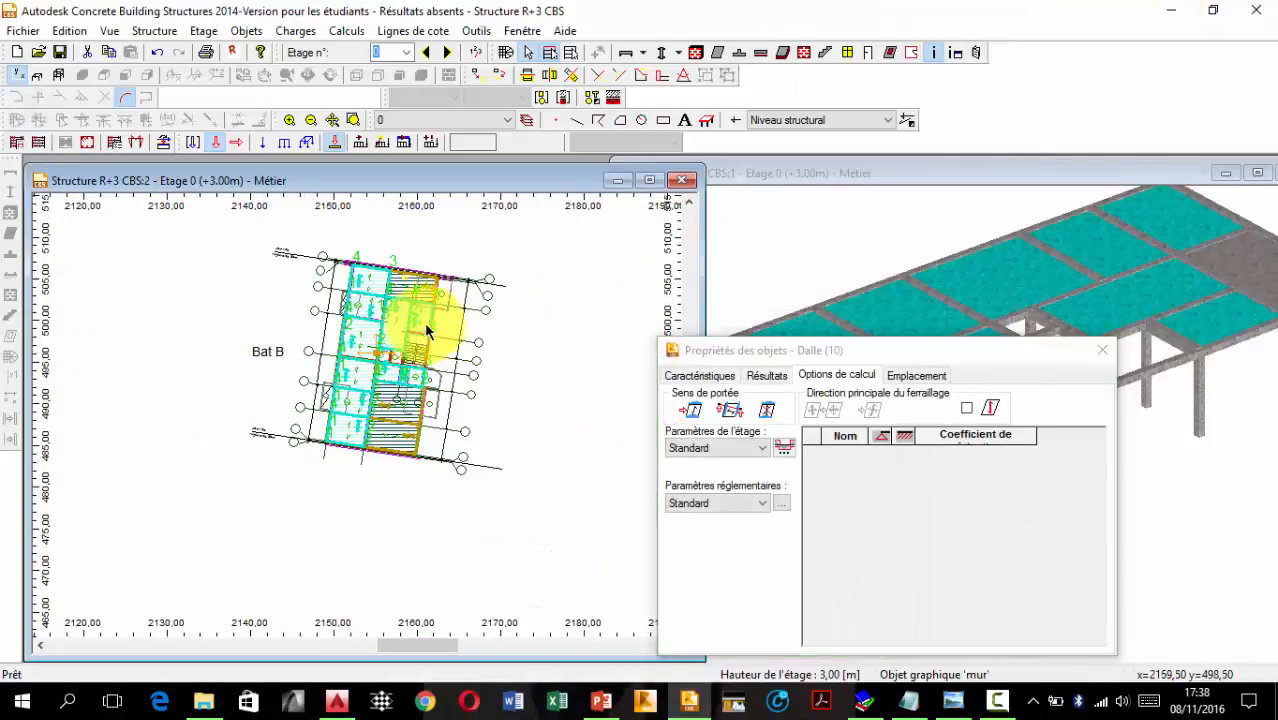
middle_click_drag(476, 289, 479, 356)
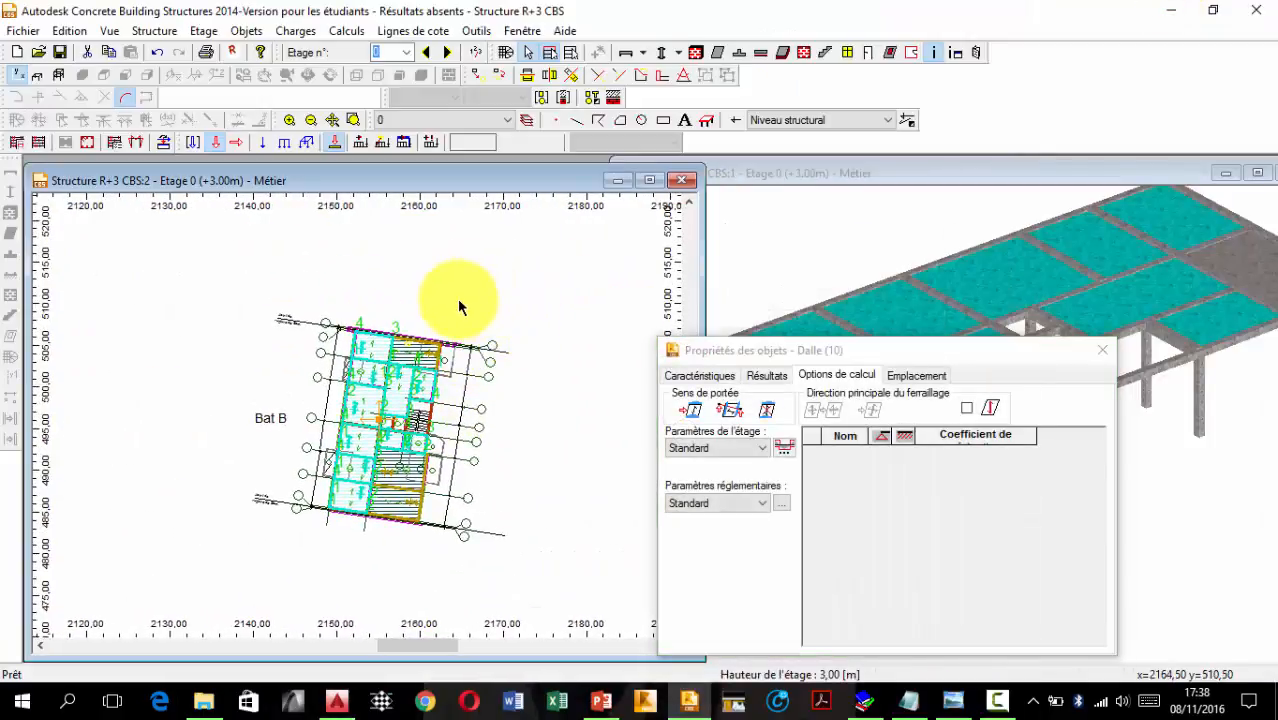
left_click(454, 284)
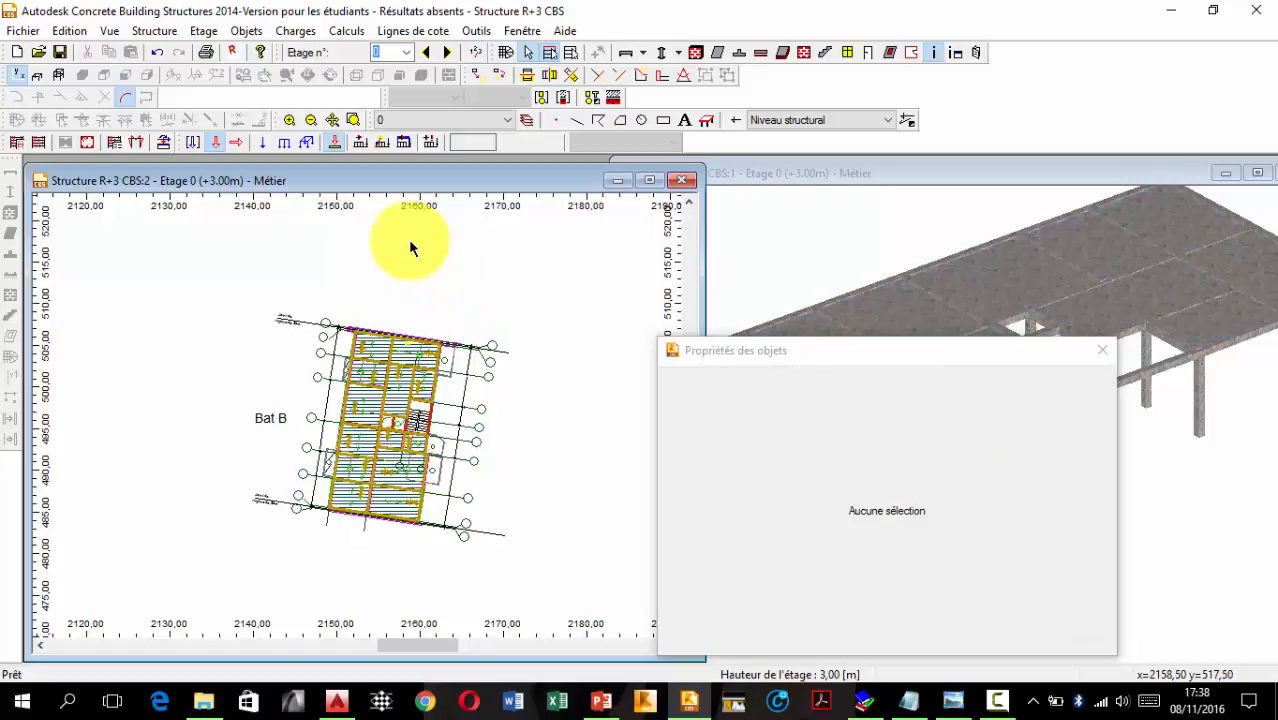
key("ctrl+s")
left_click(682, 414)
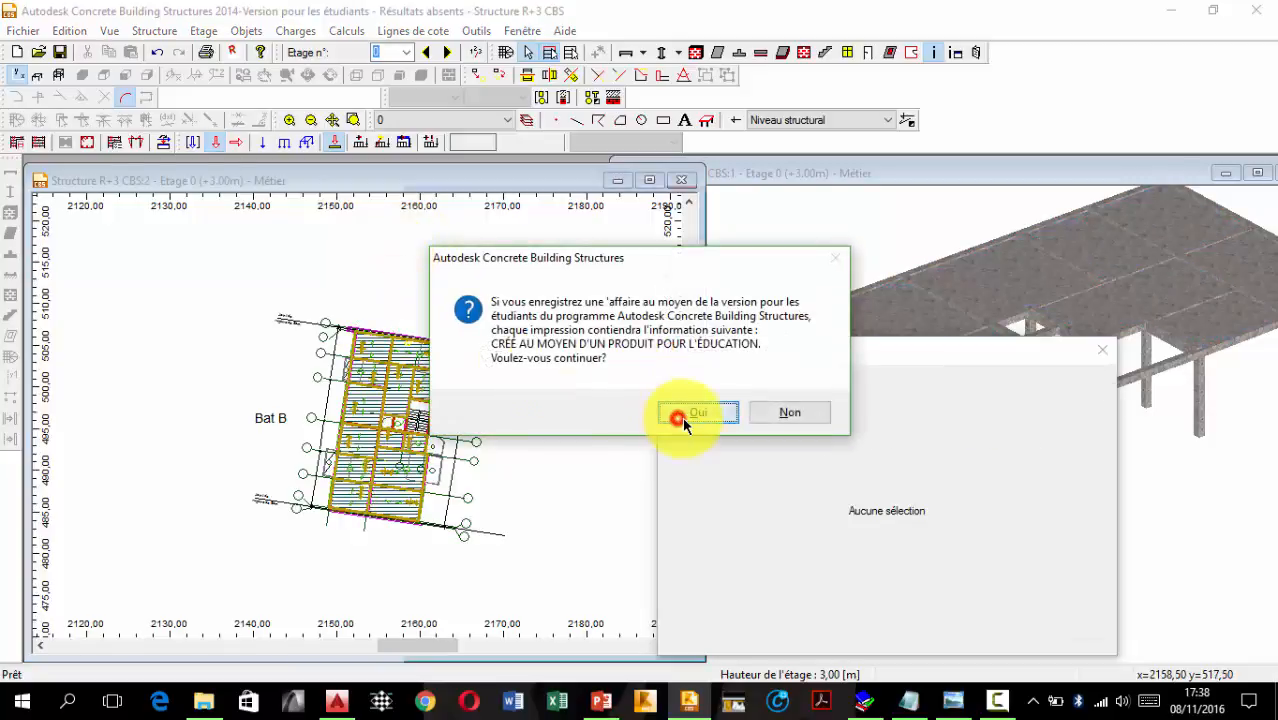
middle_click_drag(455, 320, 414, 380)
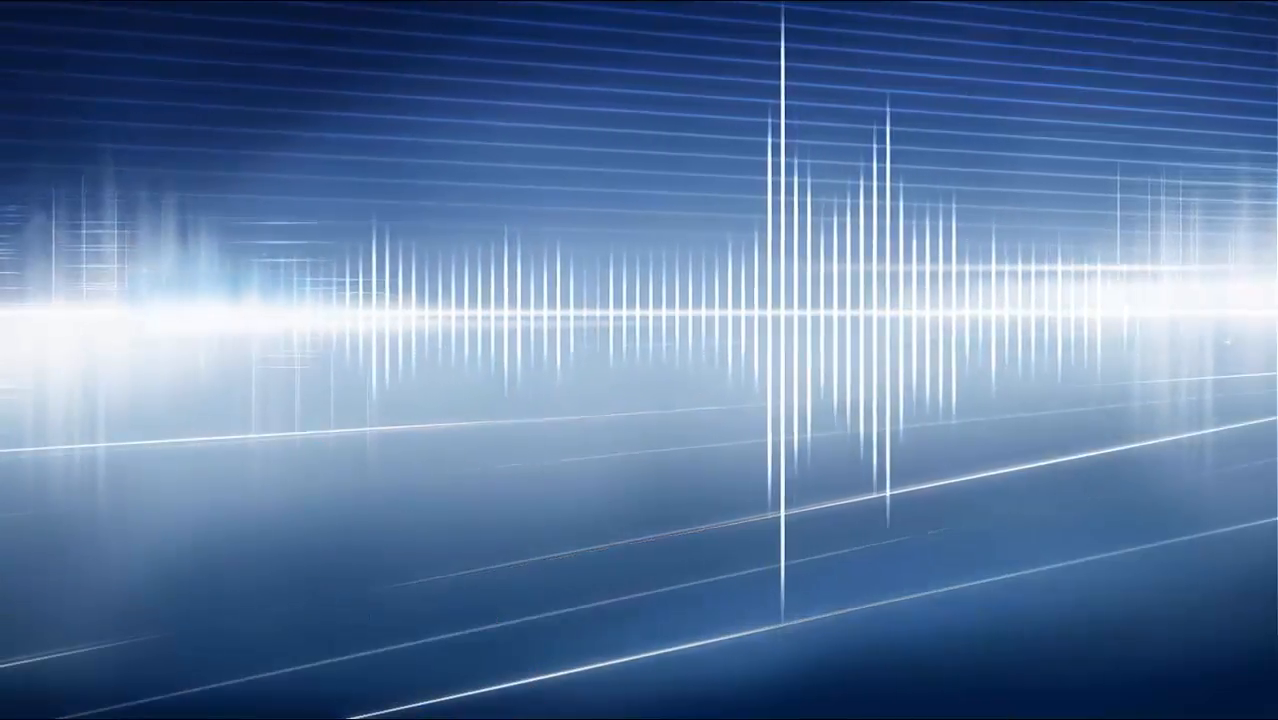